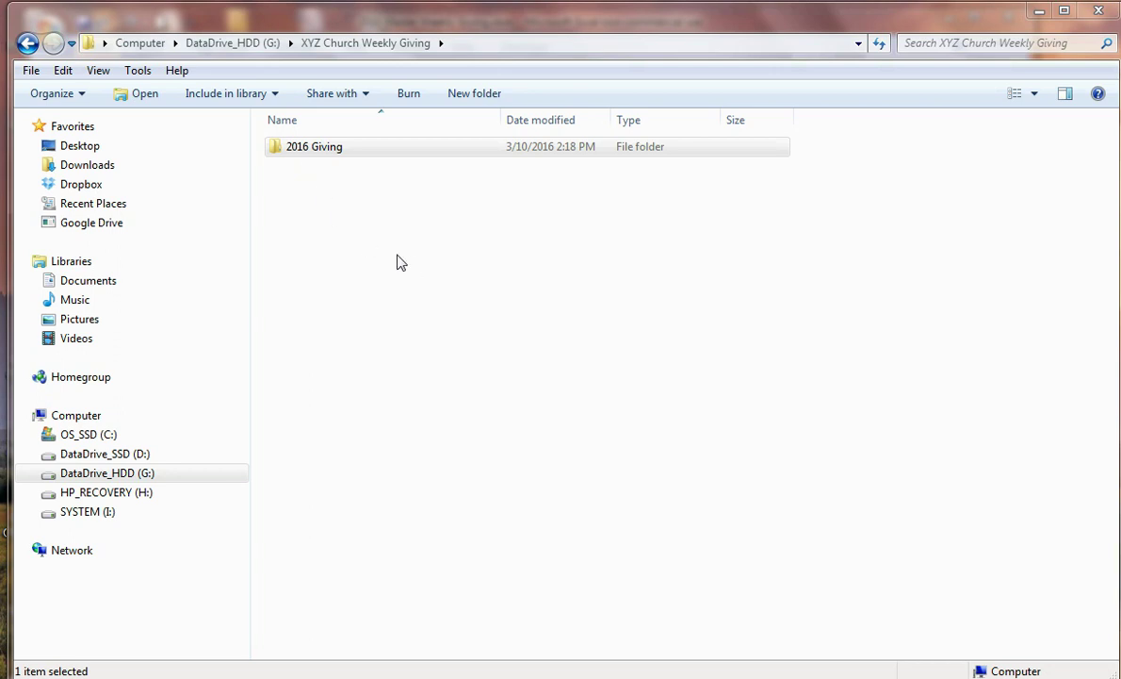
Step: Open the 2016 Giving folder in Windows Explorer
click(284, 157)
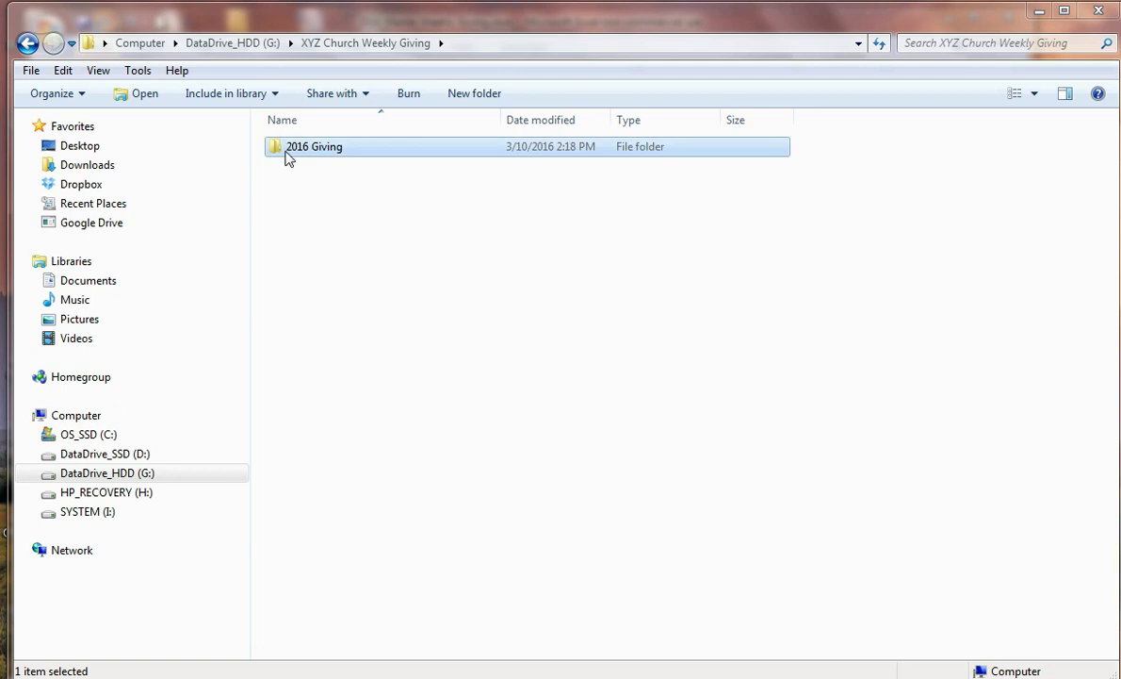
double_click(288, 158)
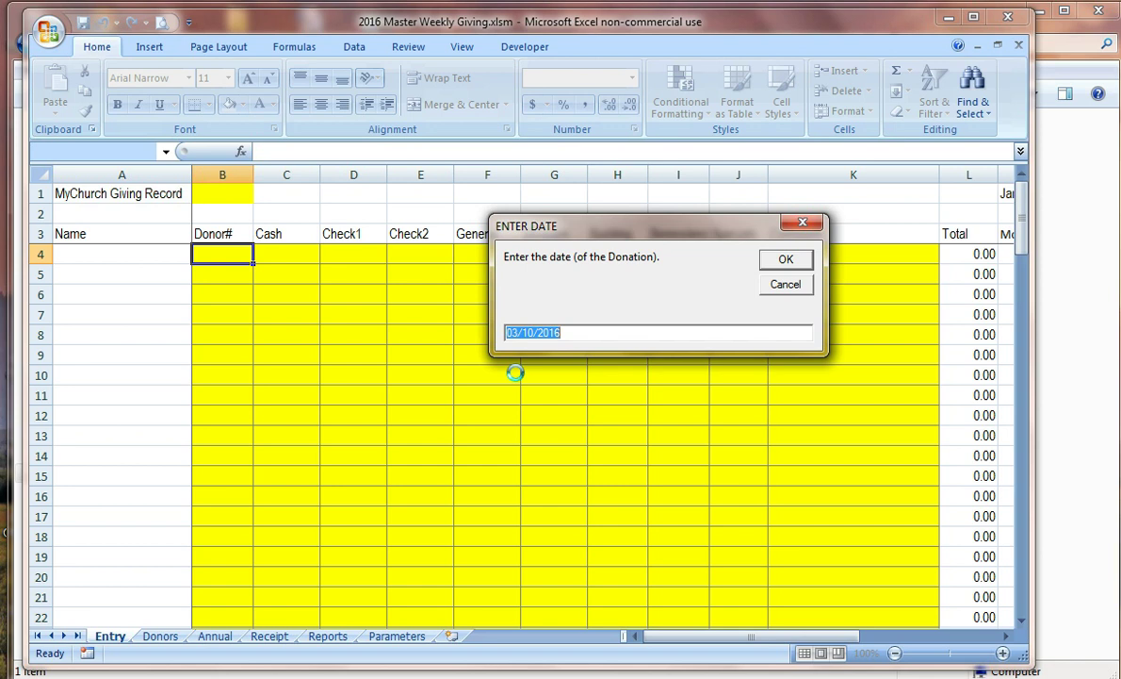
Step: Correct the suggested donation date from 03/10/2016 to 01/03/2016 and confirm it
click(635, 340)
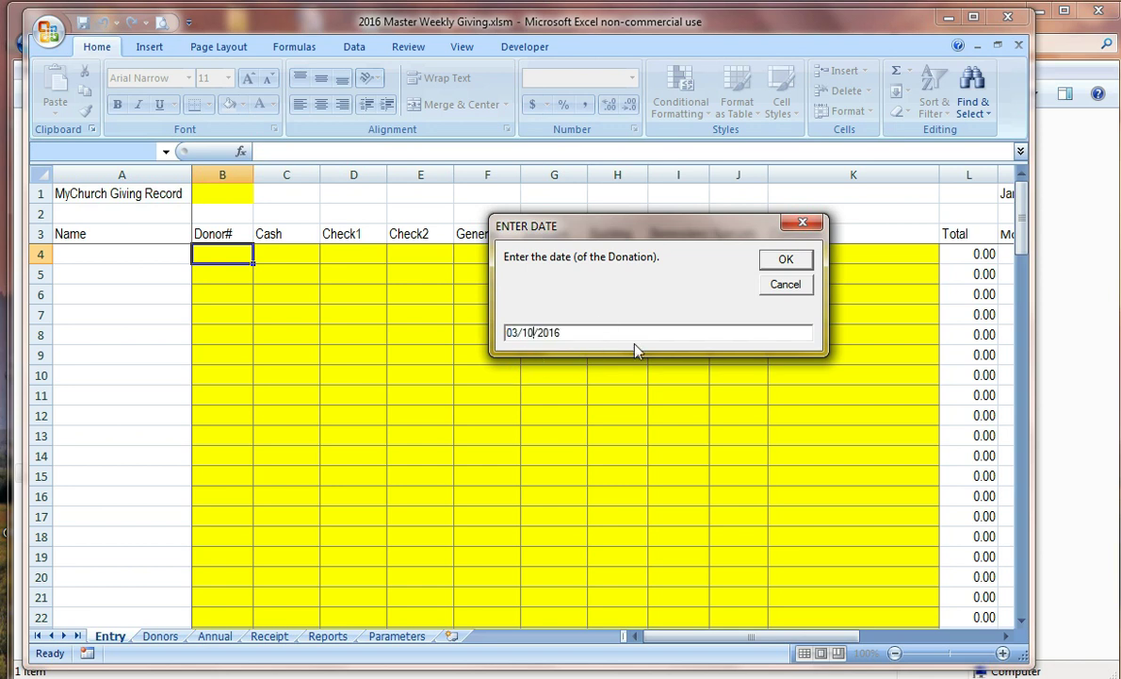
key(Left)
key(Left)
key(Left)
key(Left)
key(Left)
key(Left)
key(Left)
key(Left)
key(BackSpace)
text(1)
key(Right)
key(Right)
key(BackSpace)
text(3)
click(787, 260)
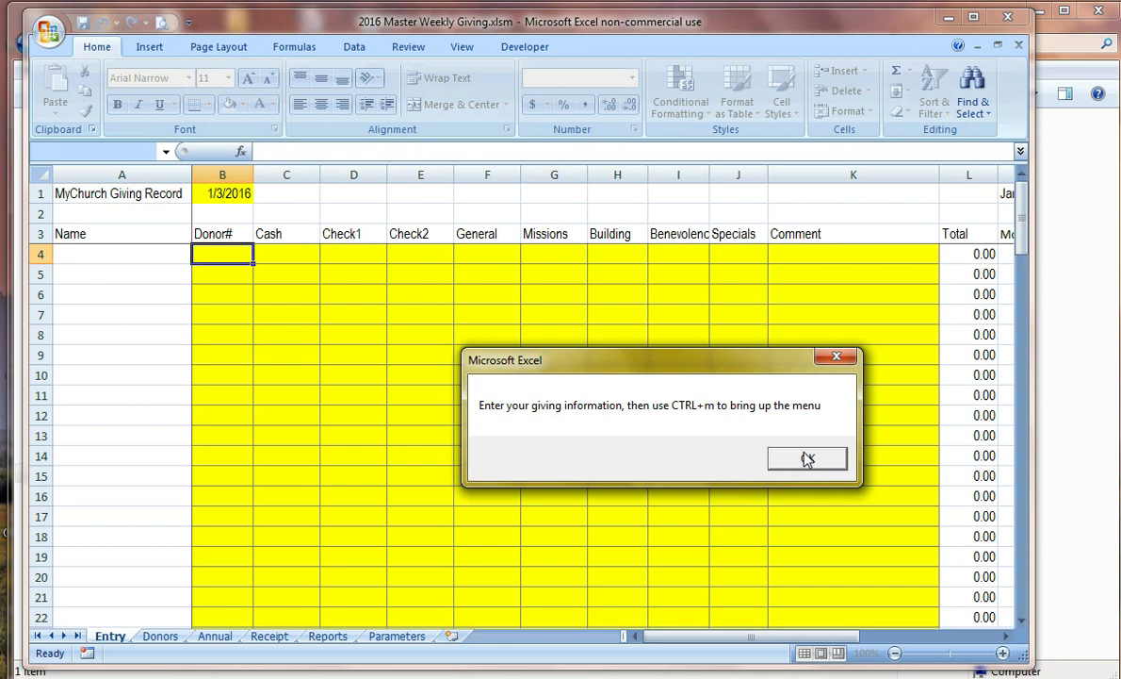
Step: Dismiss the message explaining Ctrl+M opens the menu
click(820, 459)
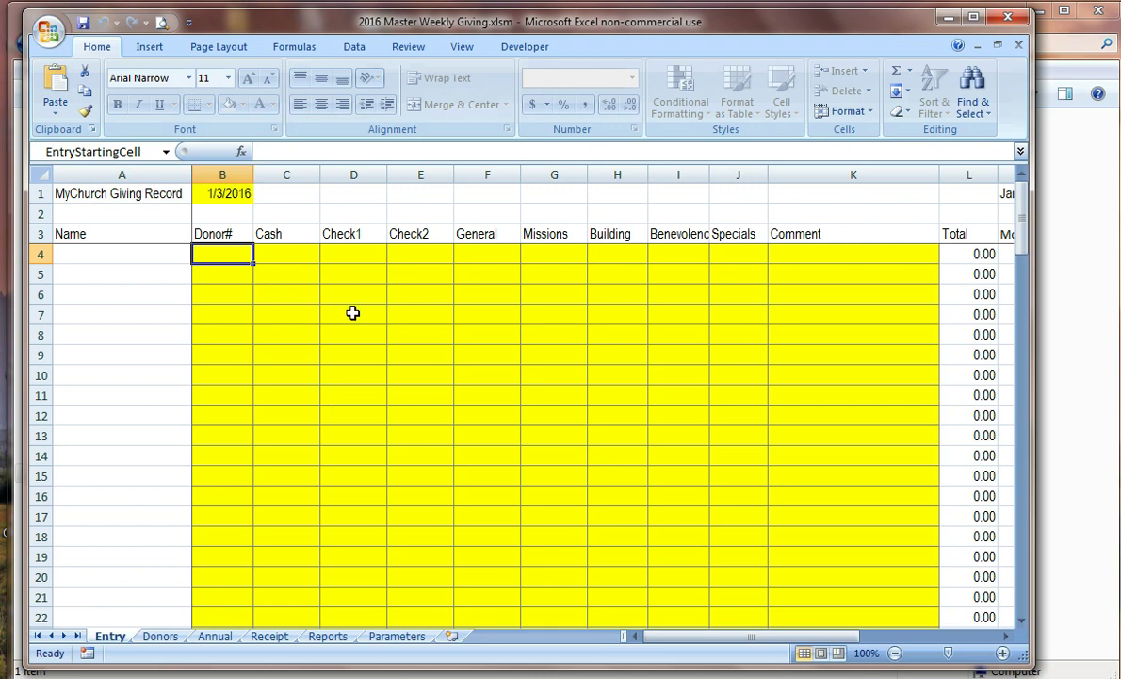
Step: Enter donor 2 with 10.00 cash, split 5.00 General and 5.00 Missions
text(2)
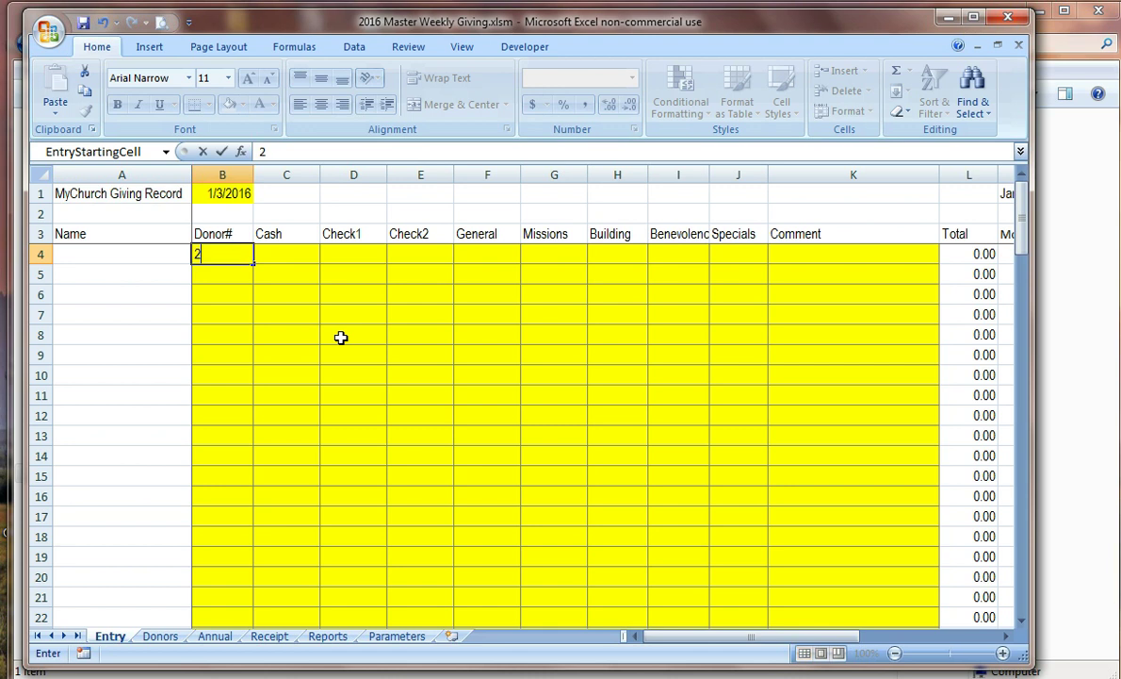
key(Tab)
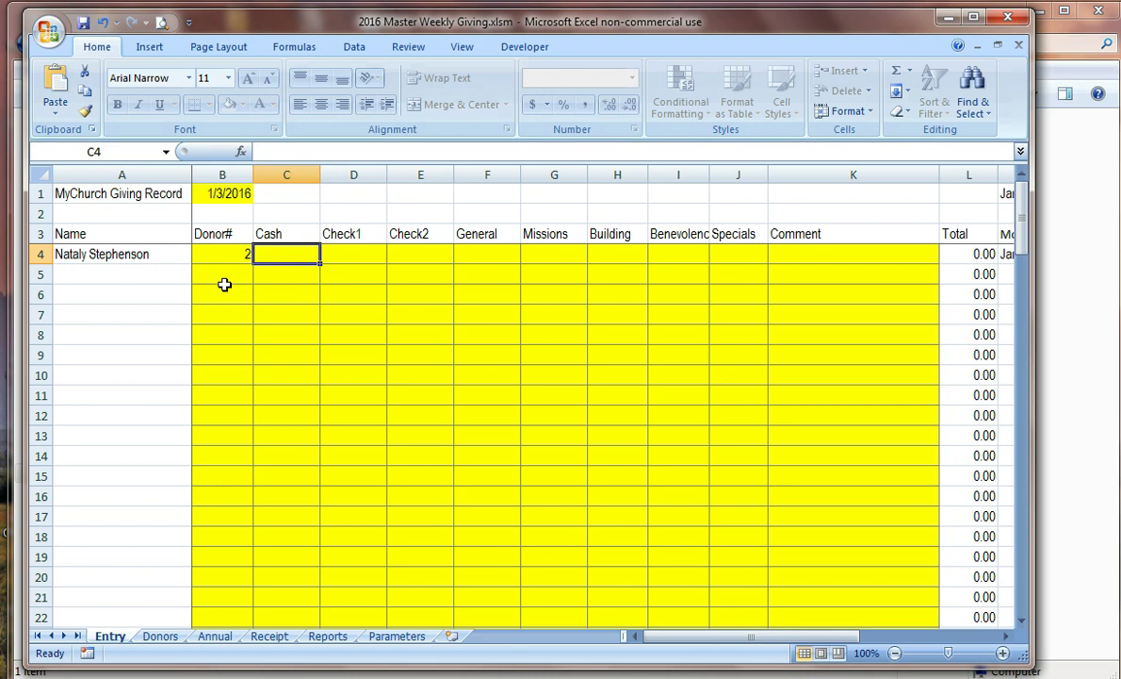
text(10)
key(Tab)
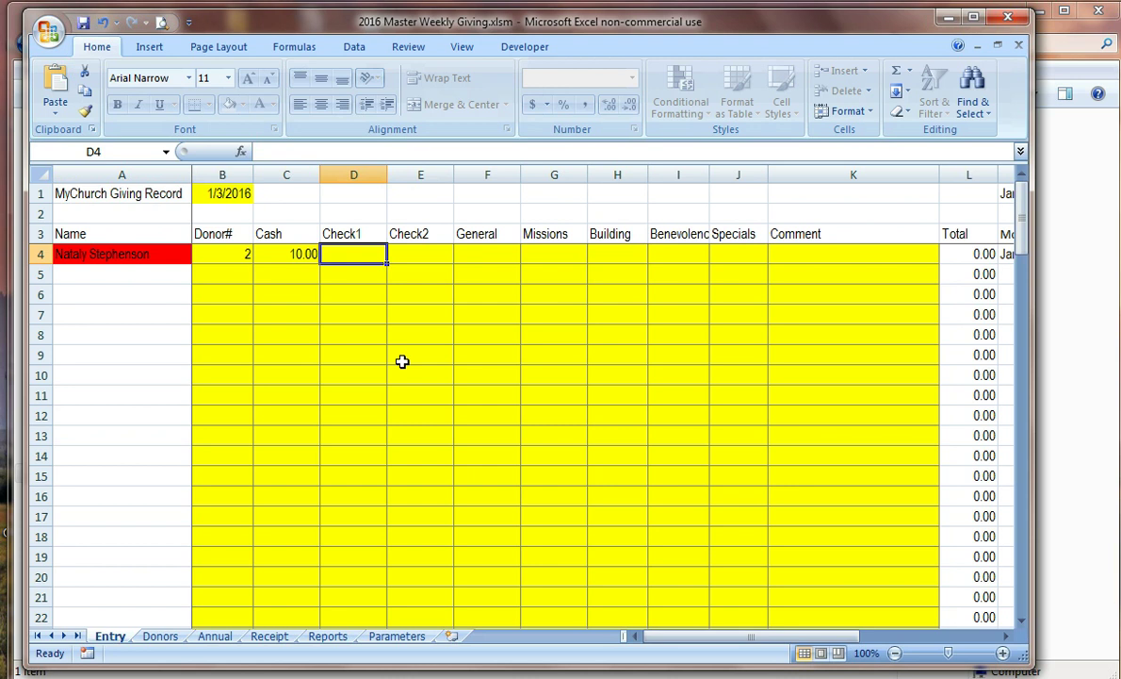
key(Tab)
key(Tab)
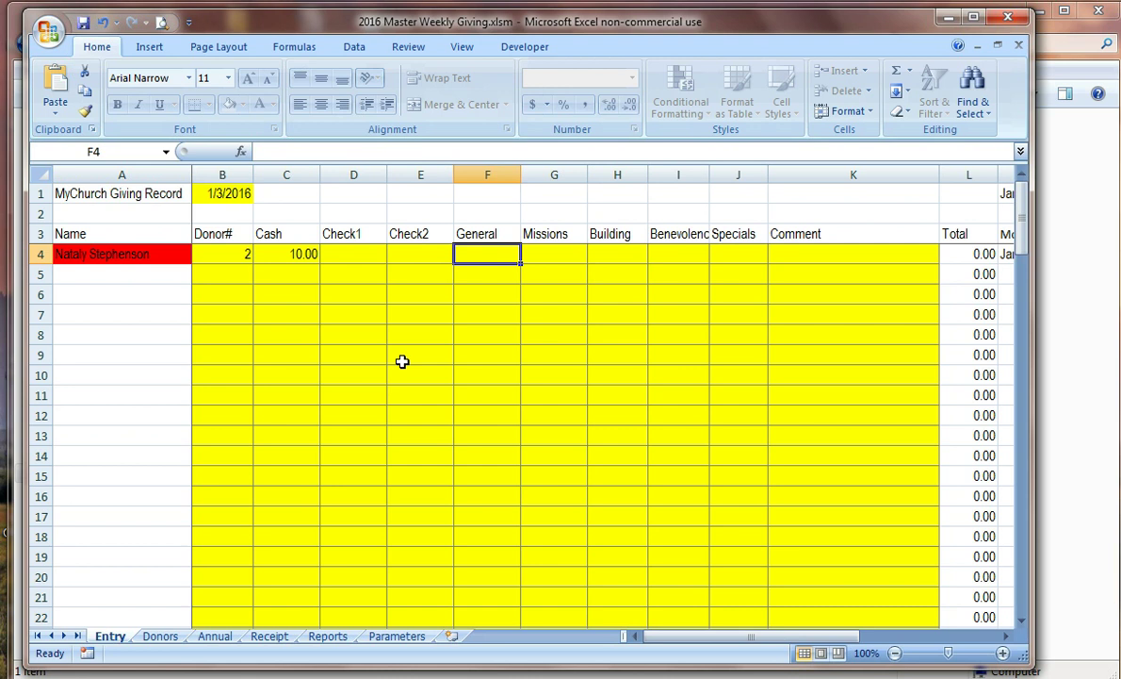
text(5)
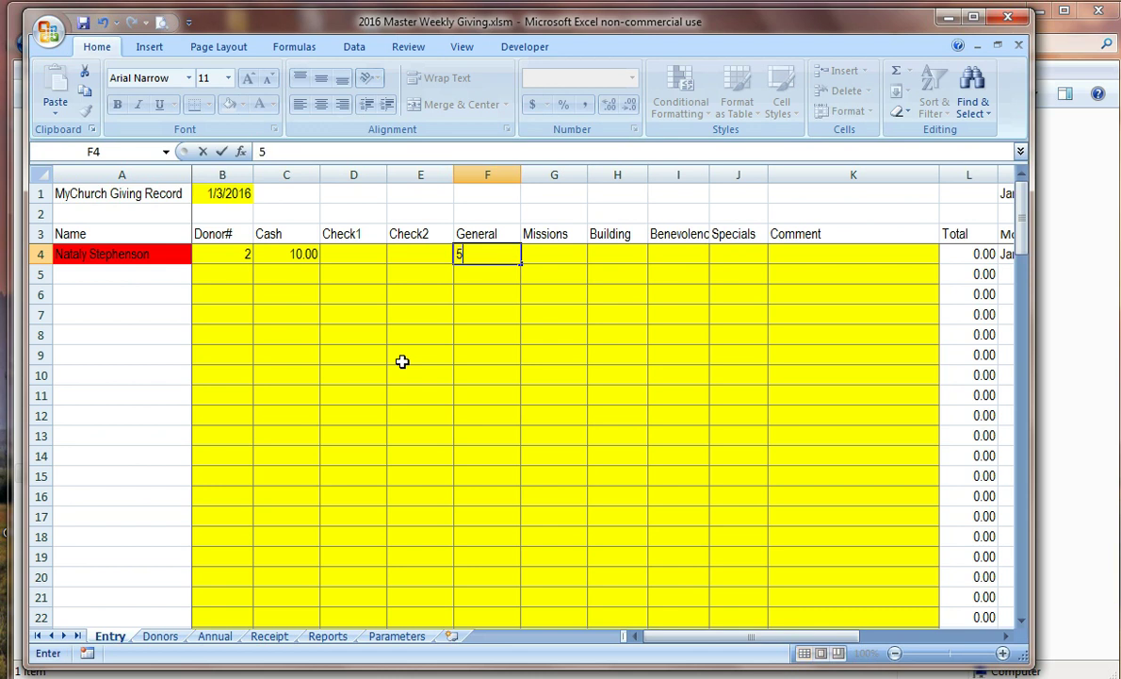
key(Tab)
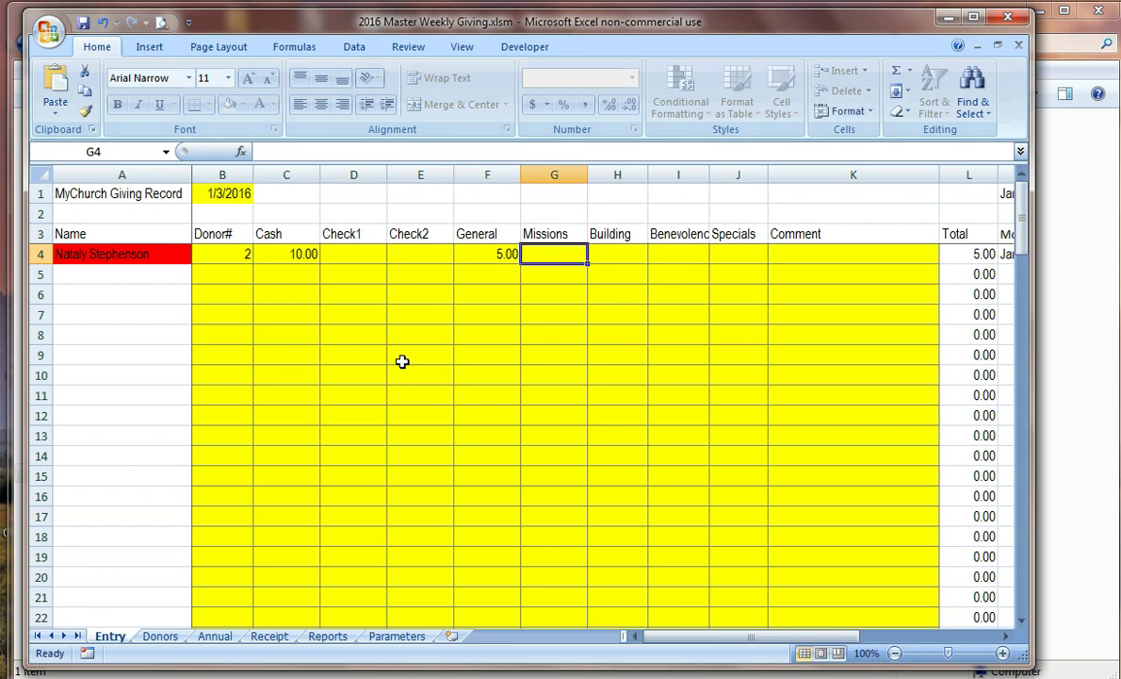
text(5)
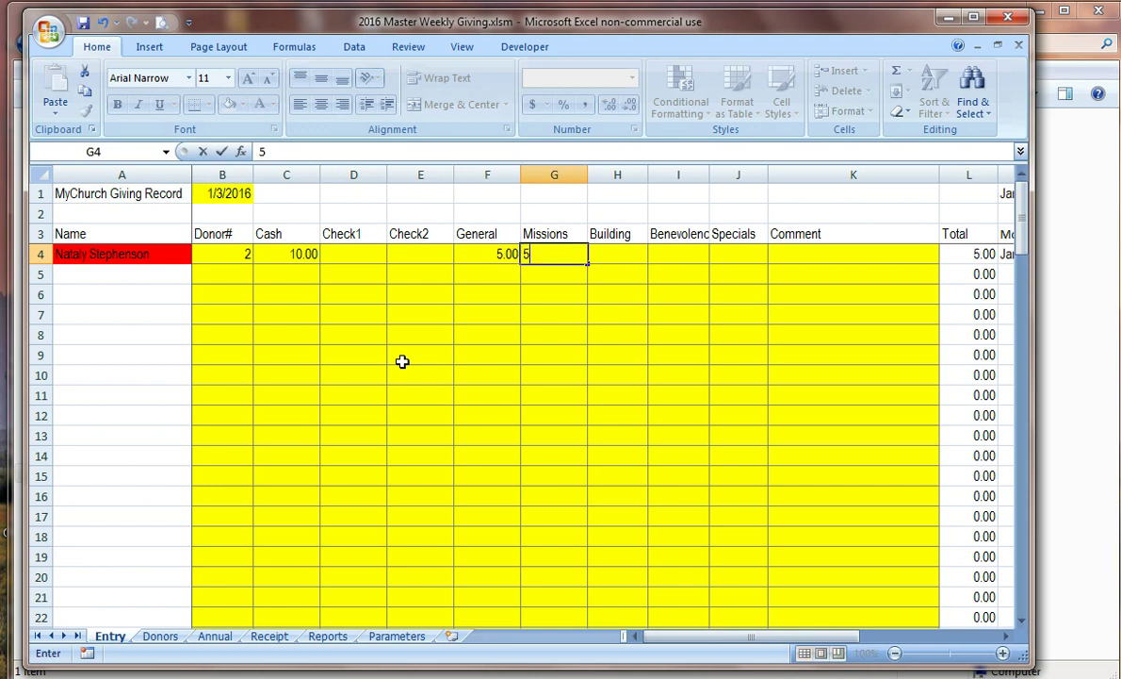
key(Tab)
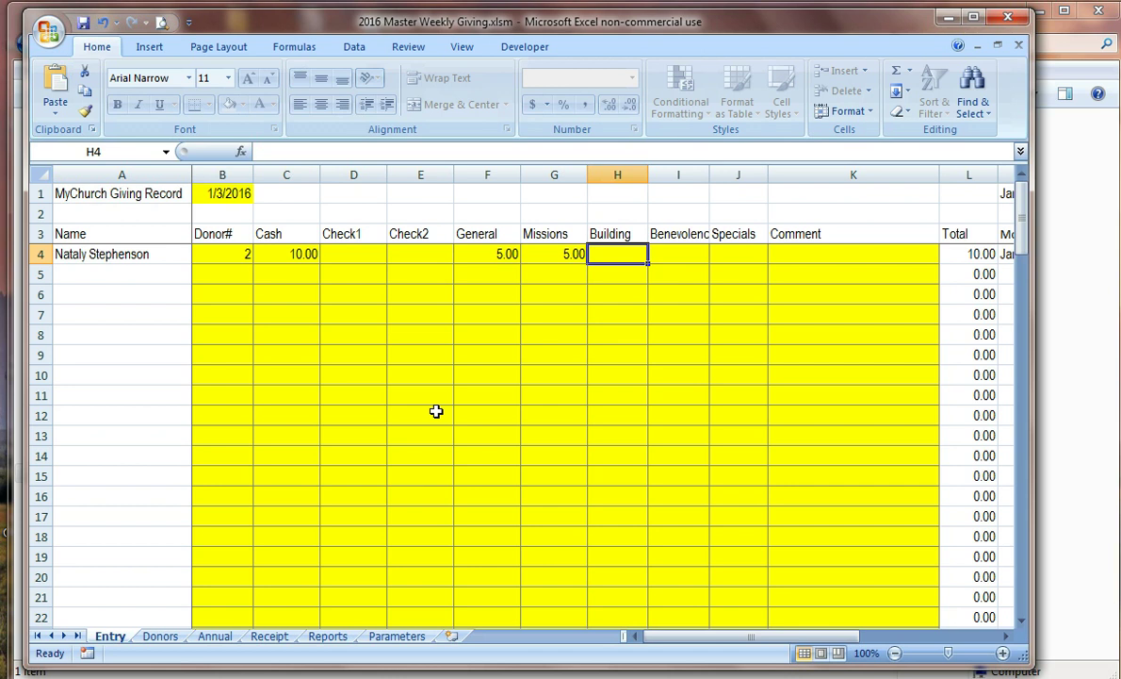
Step: Enter donor 6 in row 5 with a 100.00 check in Check1
key(Down)
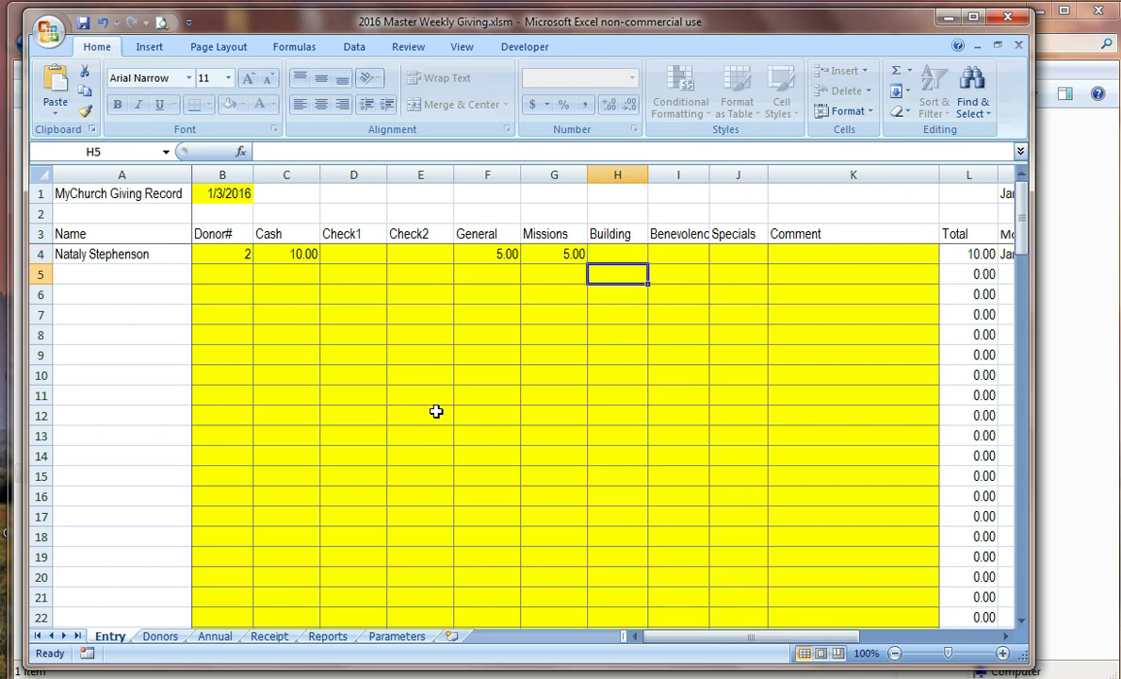
key(Left)
key(Left)
key(Left)
key(Left)
key(Left)
key(Left)
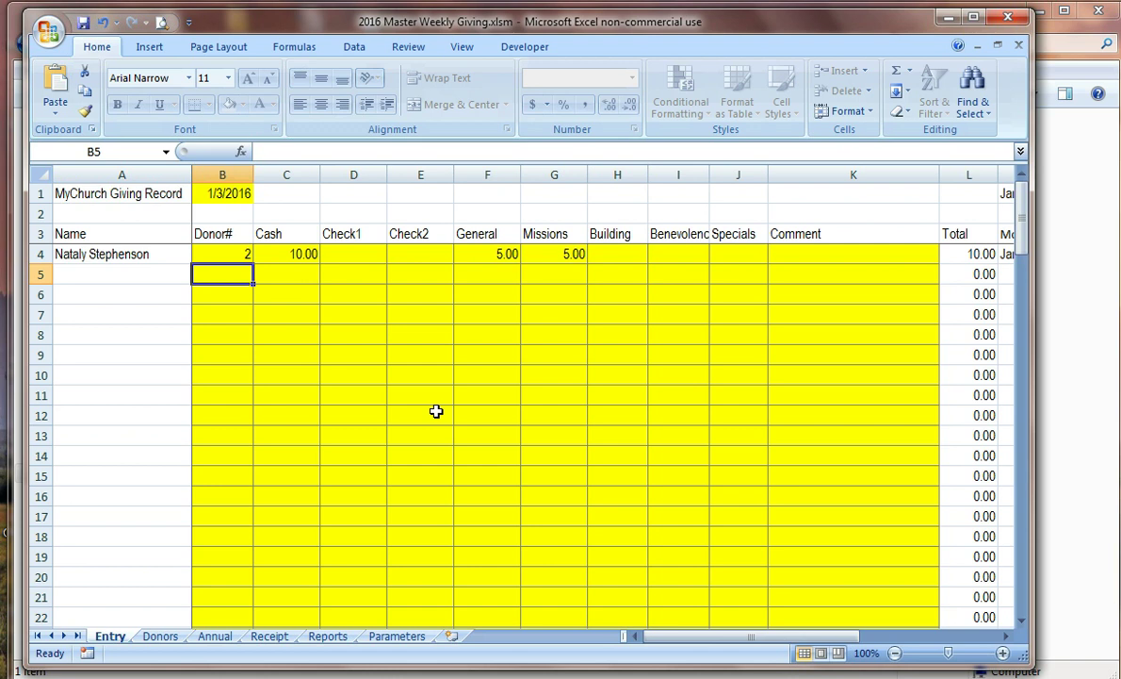
text(6)
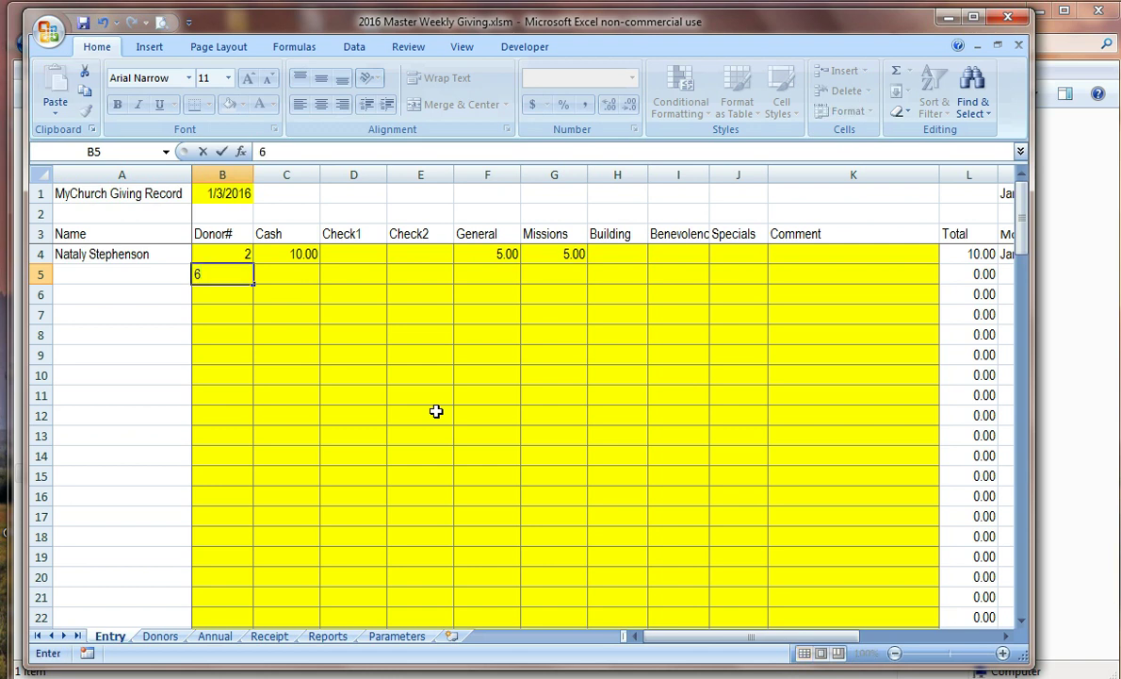
key(Tab)
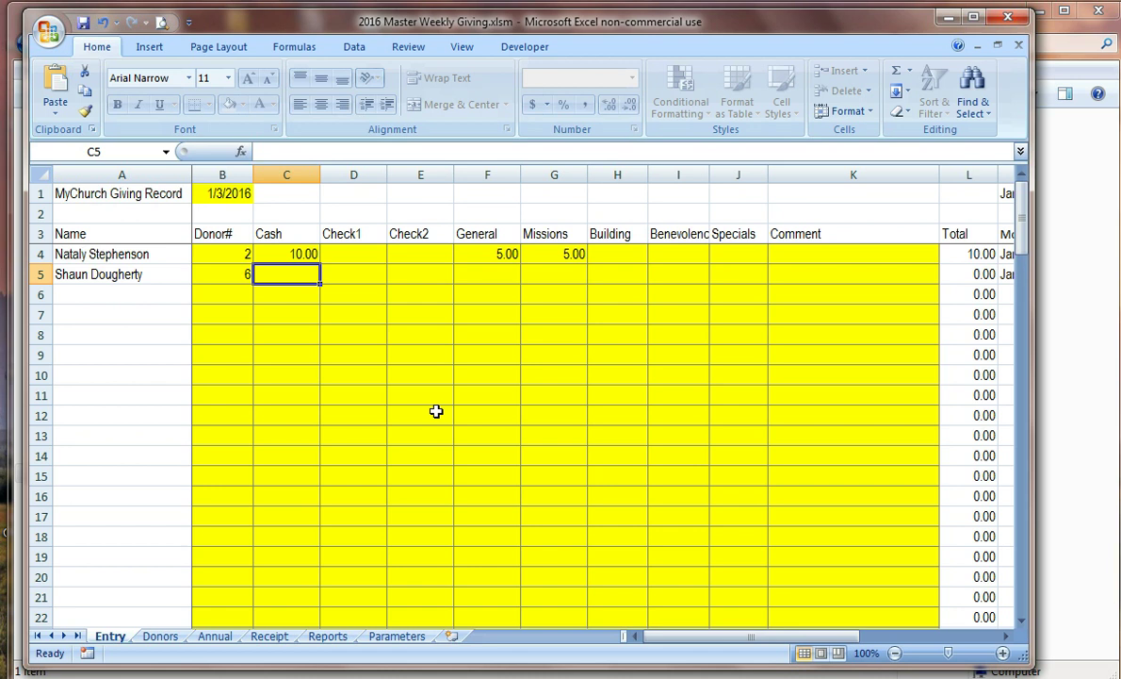
key(Tab)
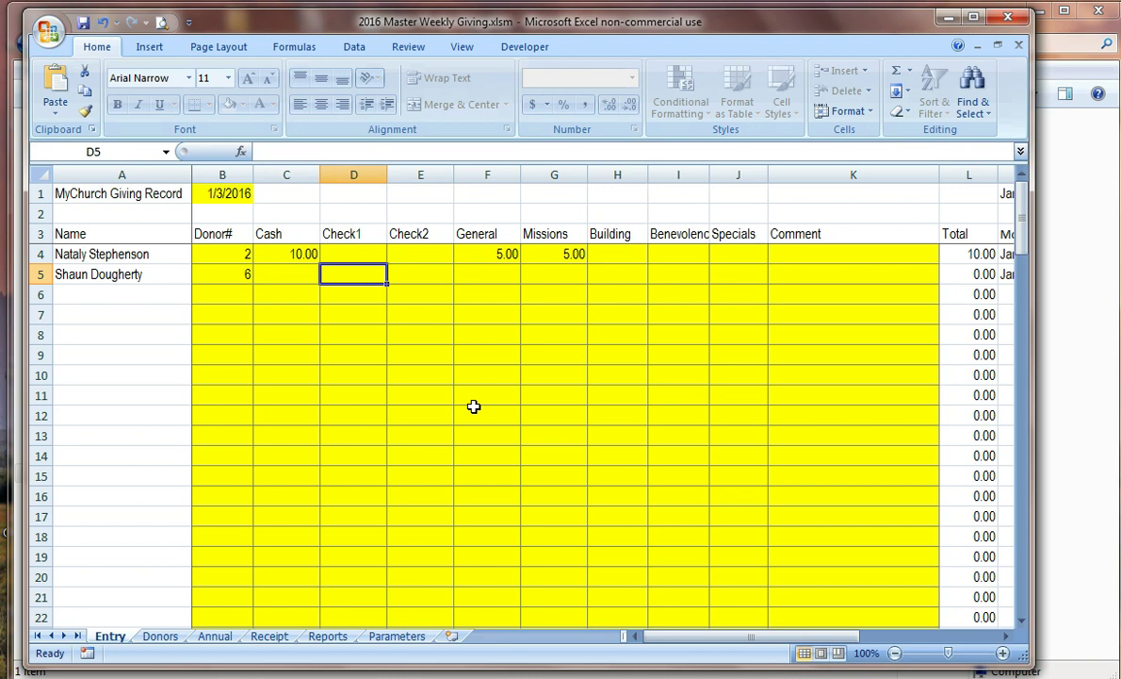
text(100)
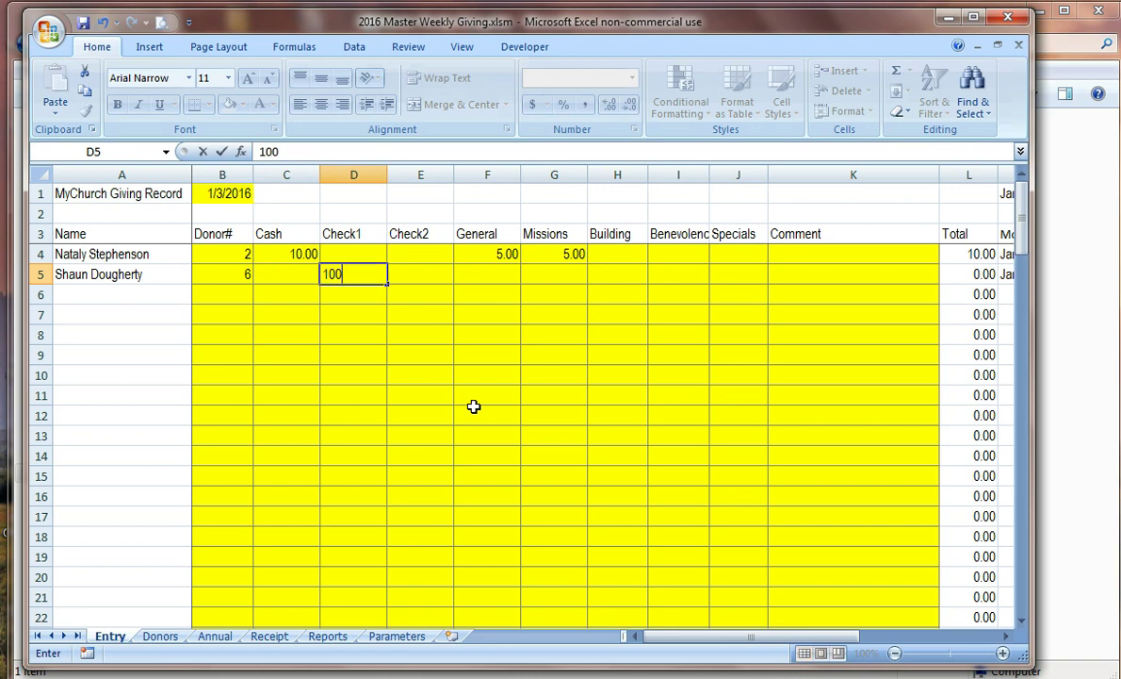
key(Tab)
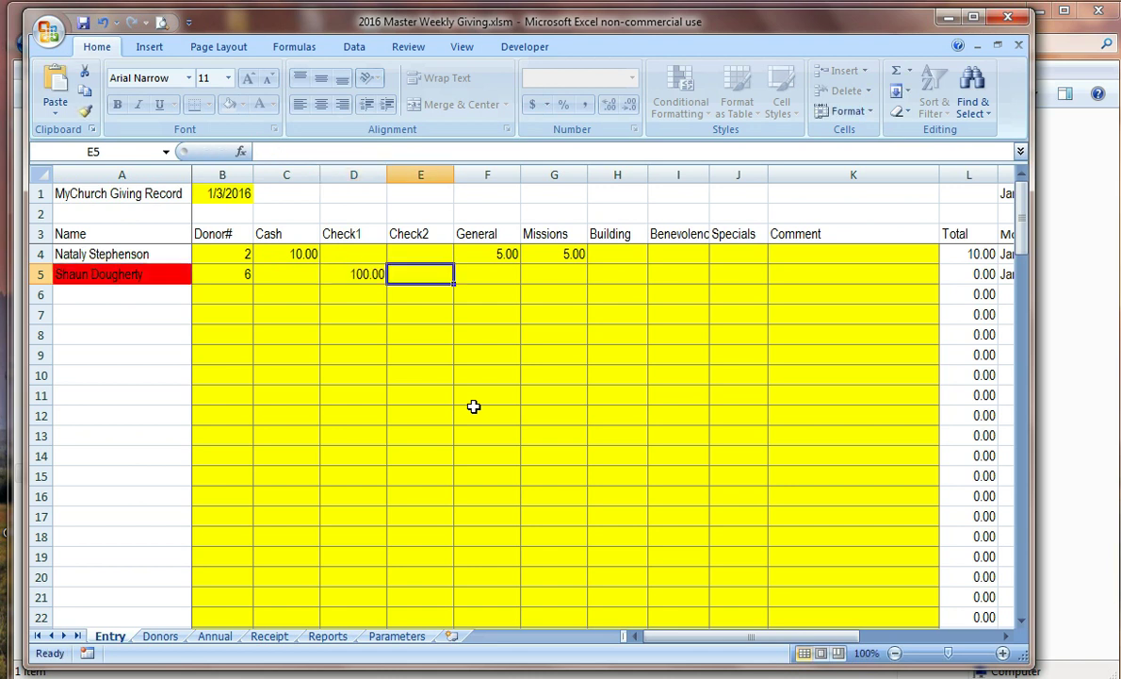
Step: Split the 100.00 check into 50.00 General, 25.00 Missions and 25.00 Building
key(Tab)
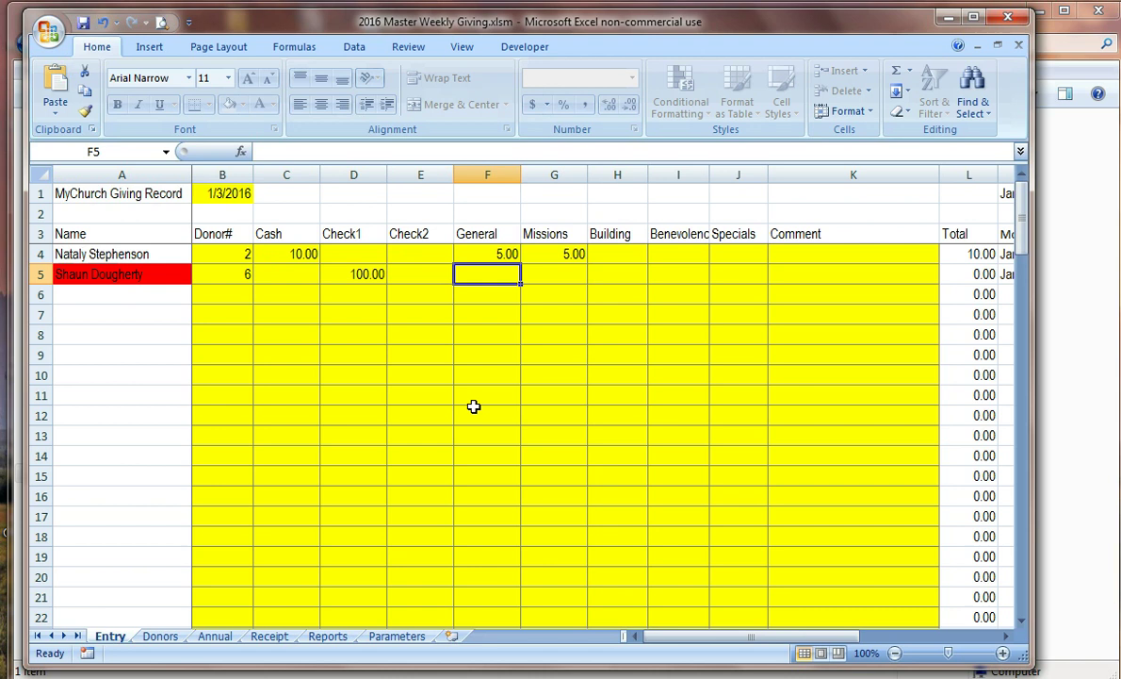
text(50)
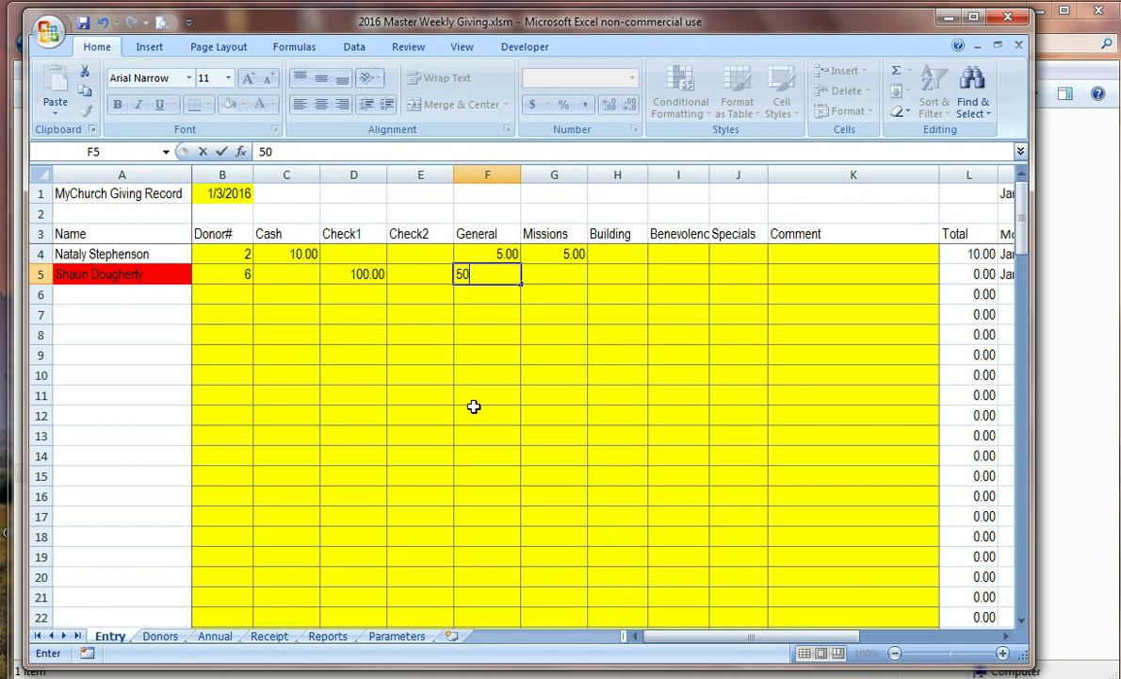
key(Tab)
text(25)
key(Tab)
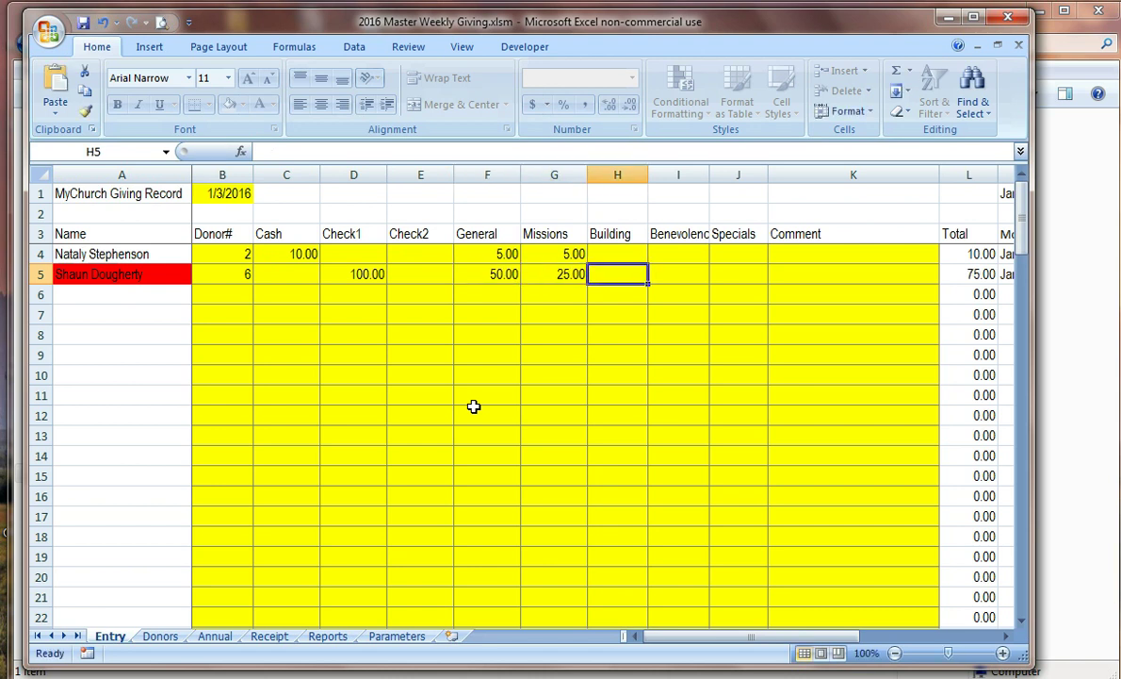
text(25)
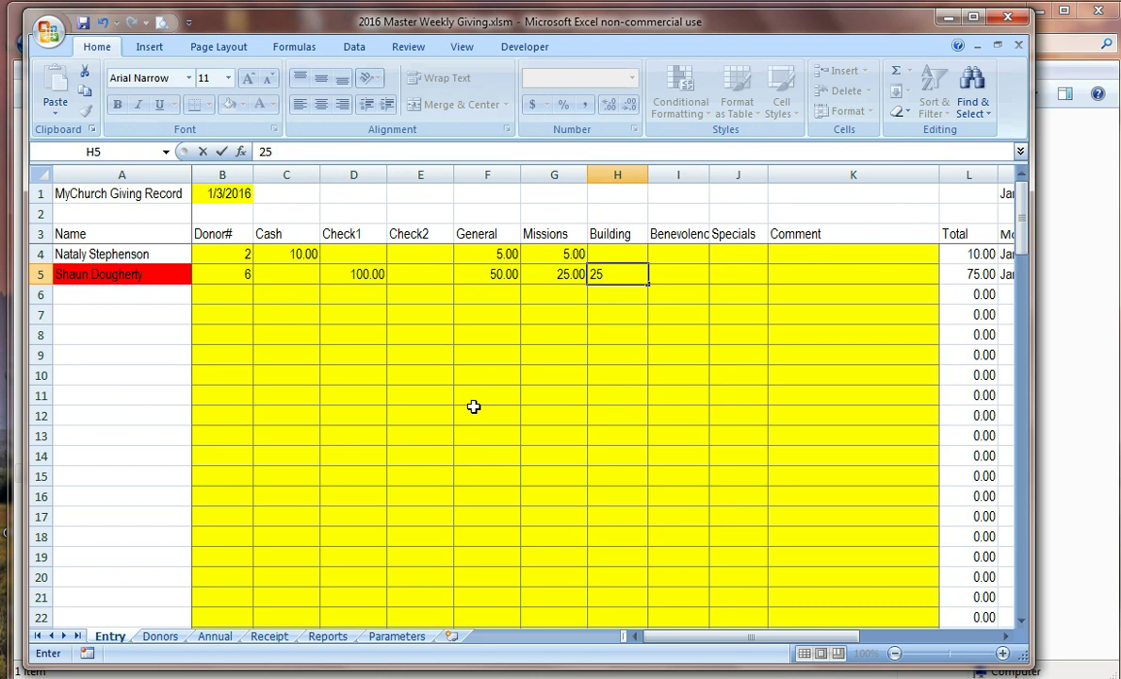
key(Tab)
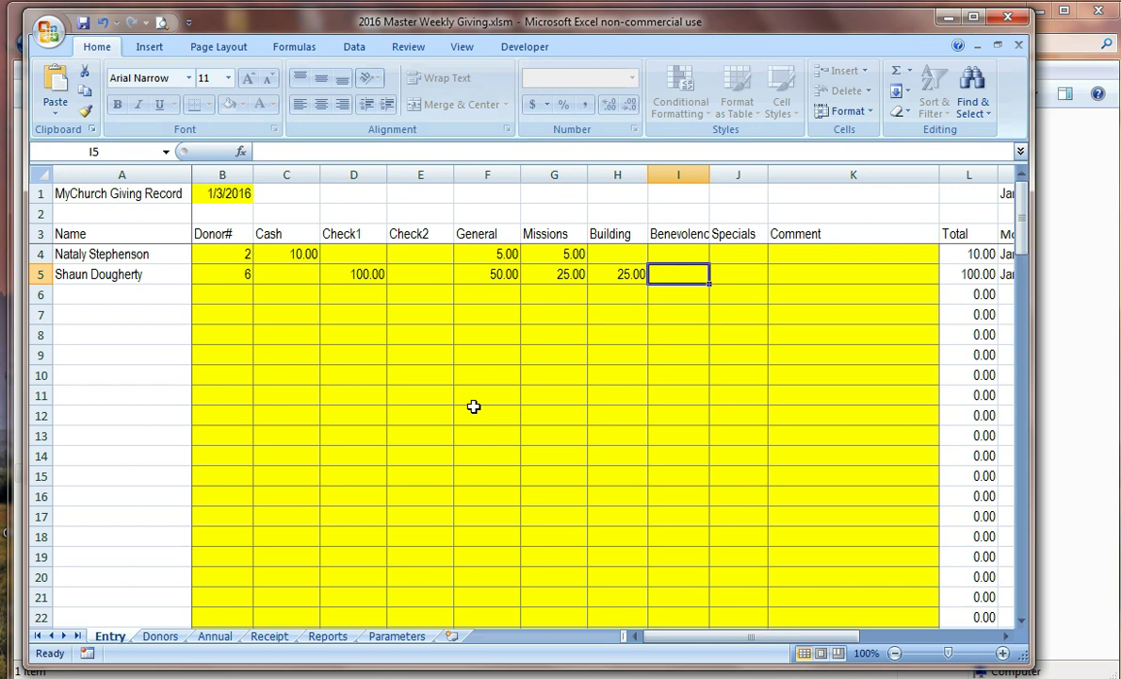
Step: Enter donor 4 in row 6 with checks of 50.00 and 10.00
key(Down)
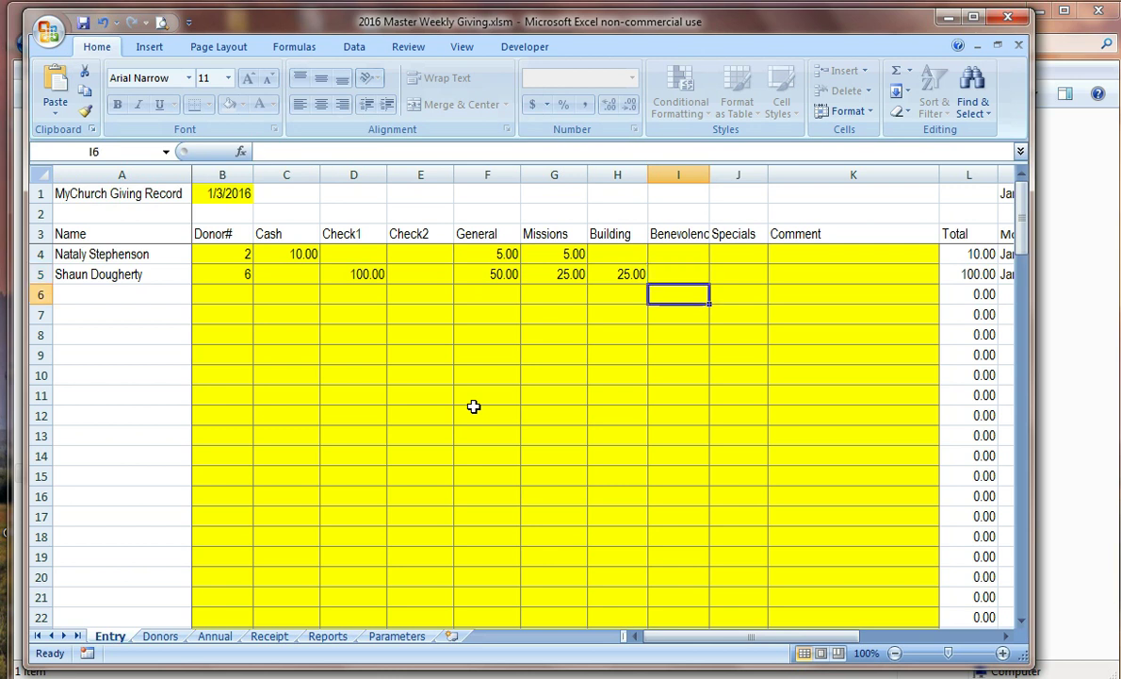
key(Left)
key(Left)
key(Left)
key(Left)
key(Left)
key(Left)
key(Left)
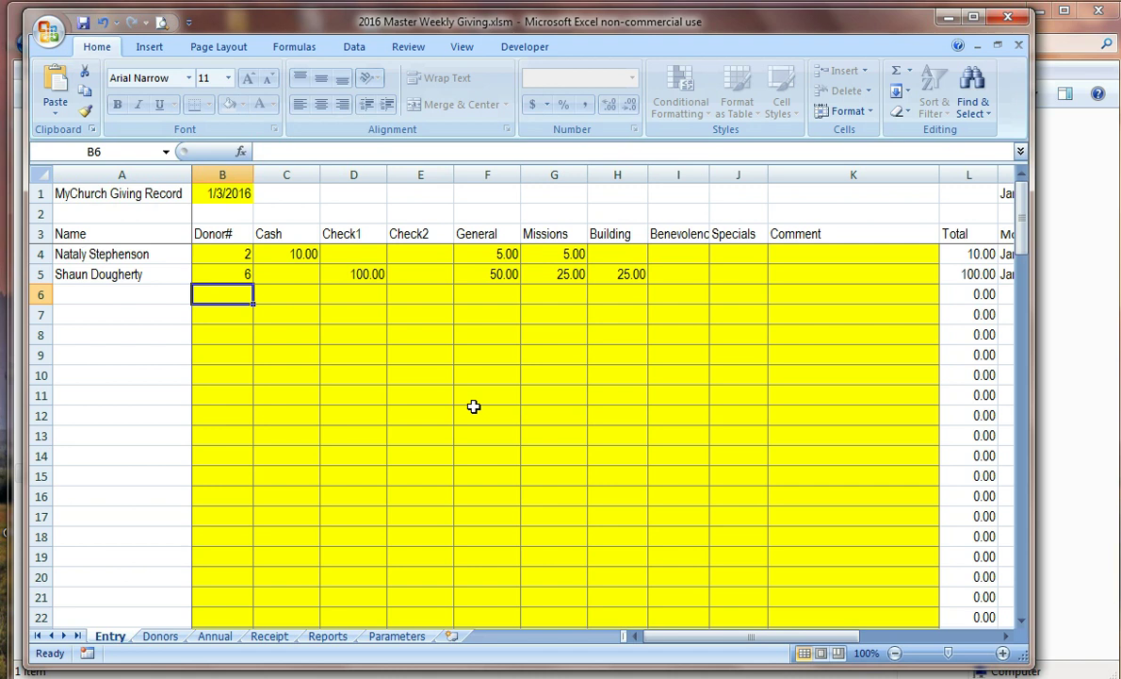
text(4)
key(Tab)
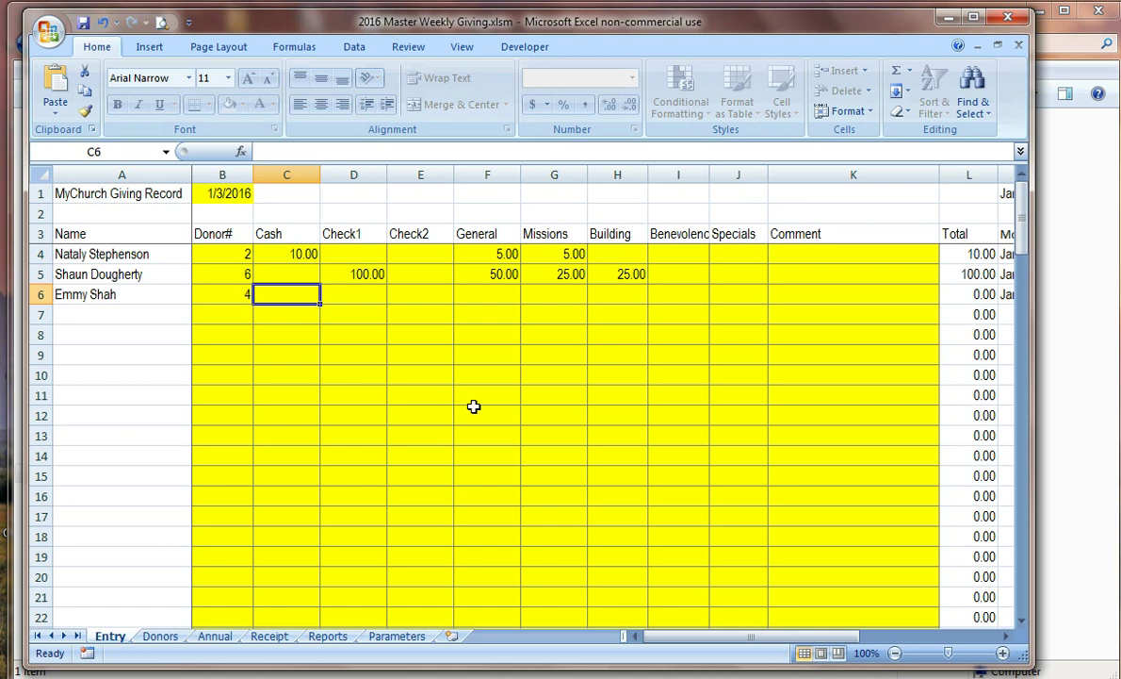
key(Tab)
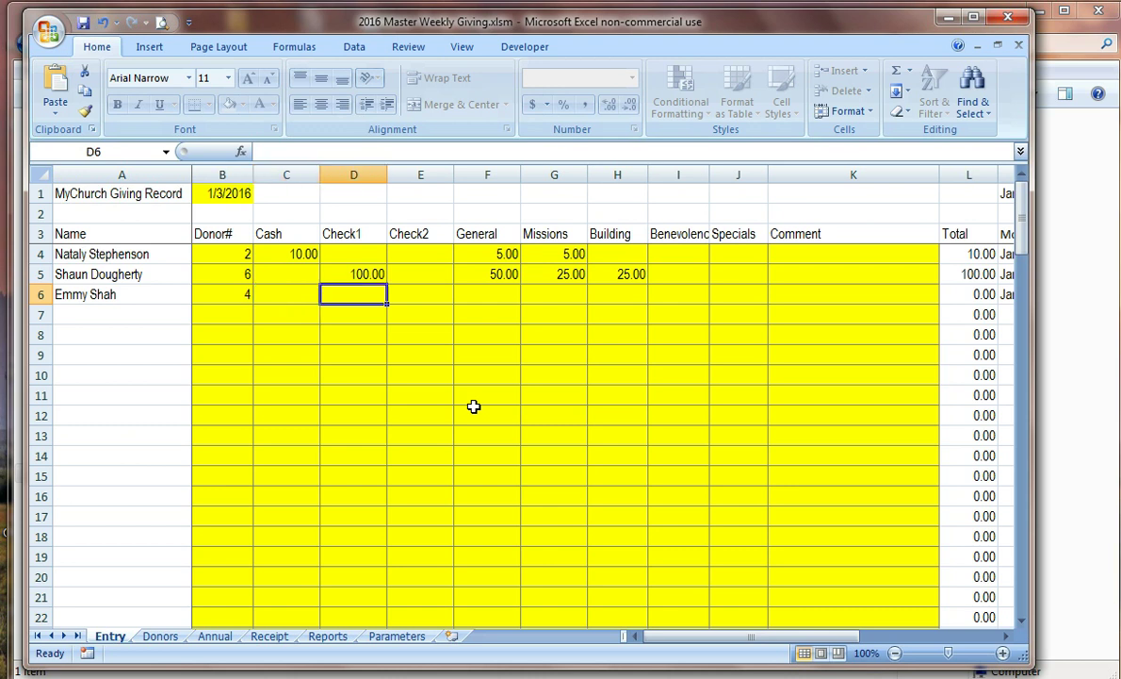
text(50)
key(Tab)
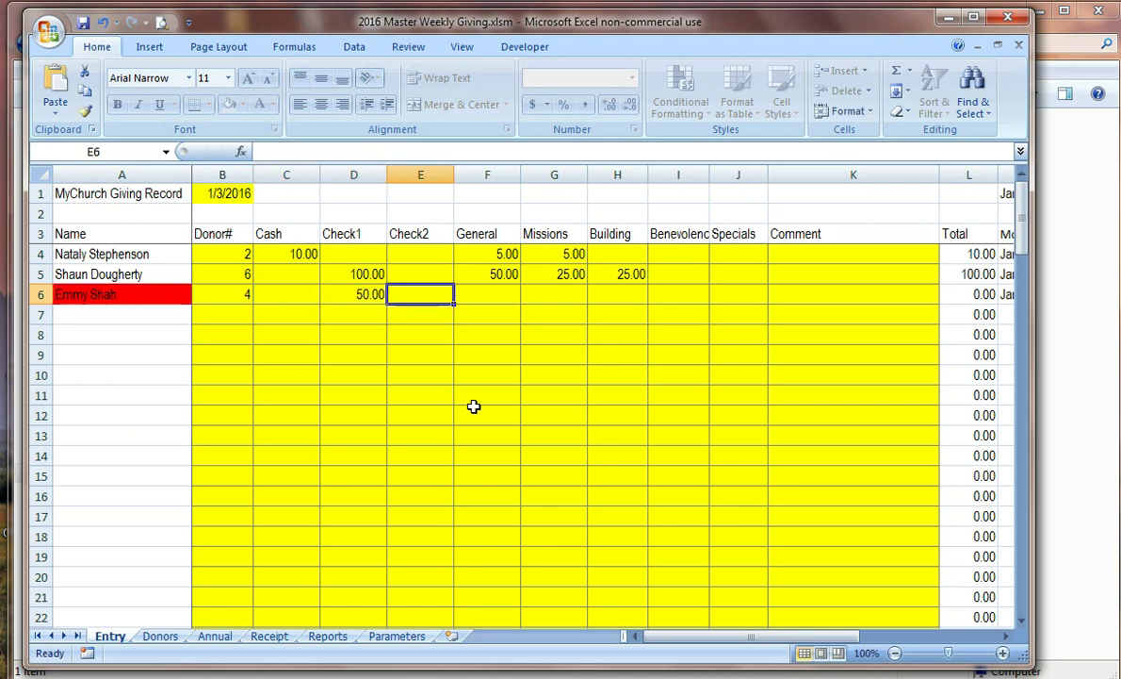
text(10)
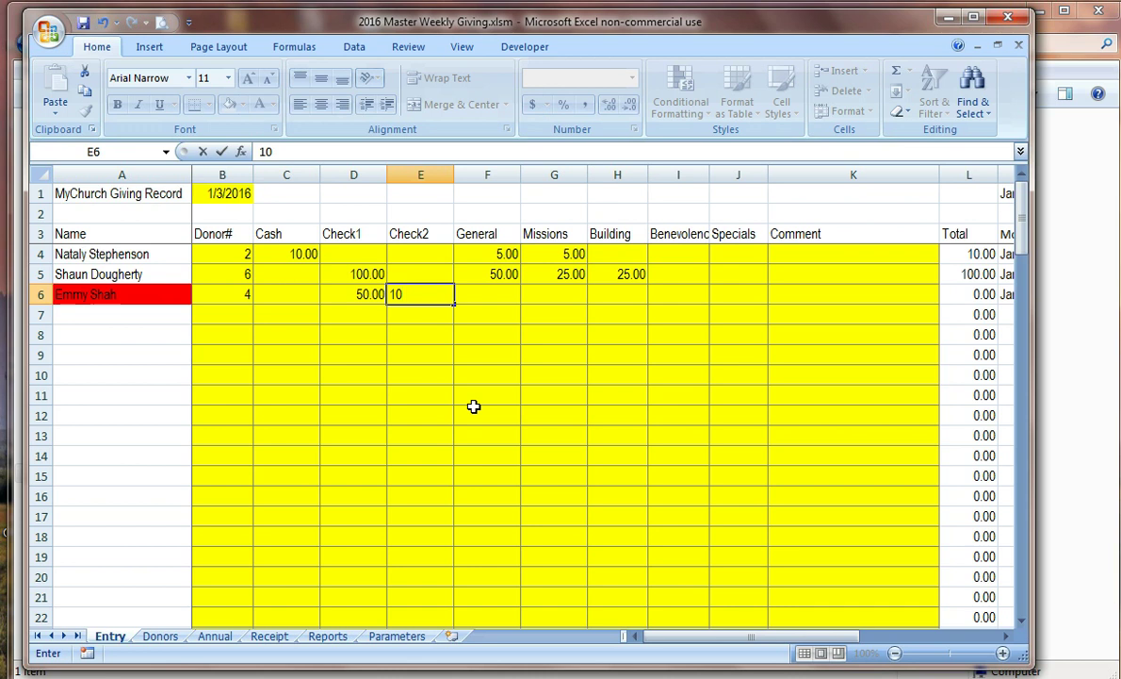
key(Tab)
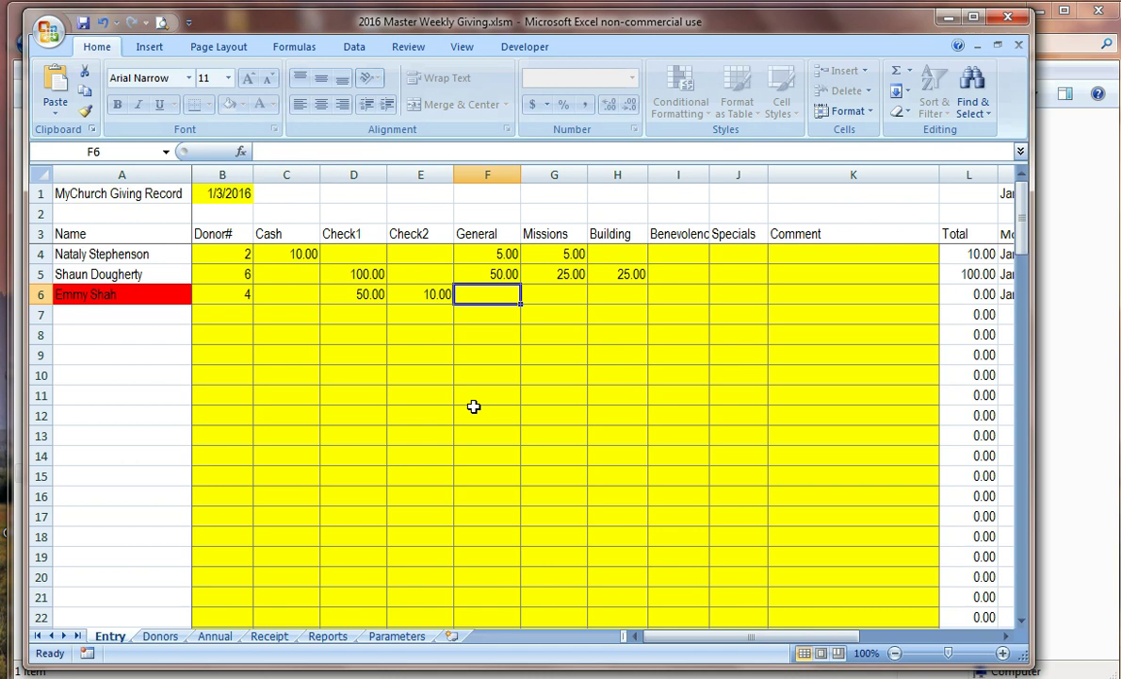
Step: Allocate 50.00 to General and 10.00 to Specials for donor 4
text(50)
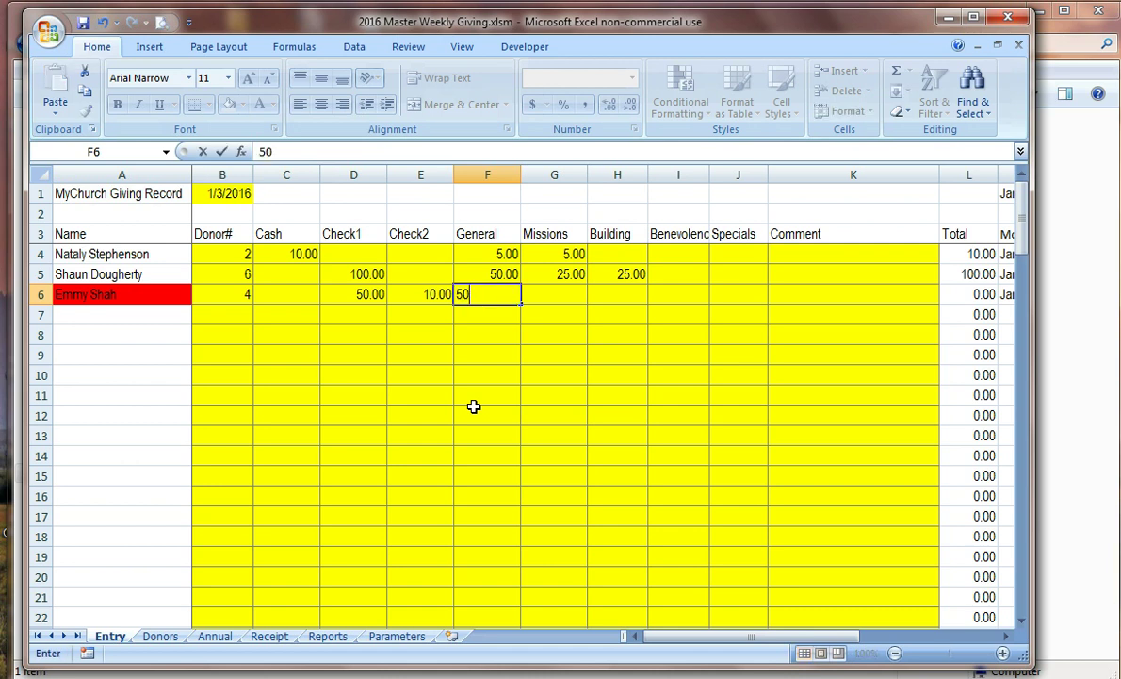
key(Tab)
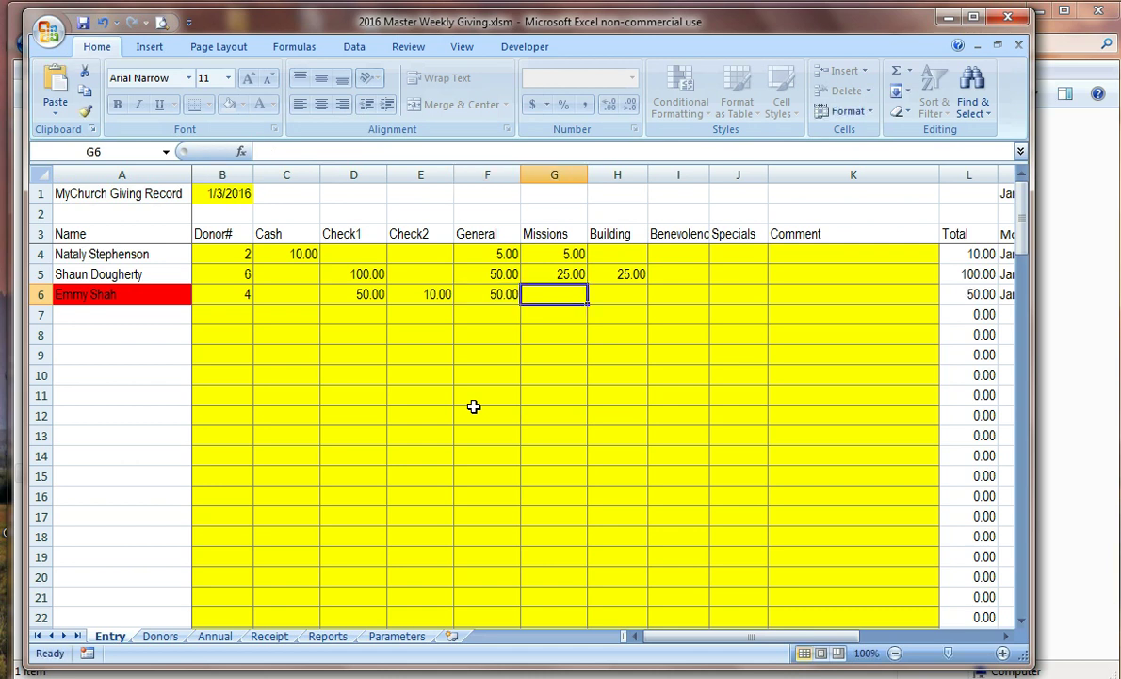
key(Tab)
key(Tab)
key(Tab)
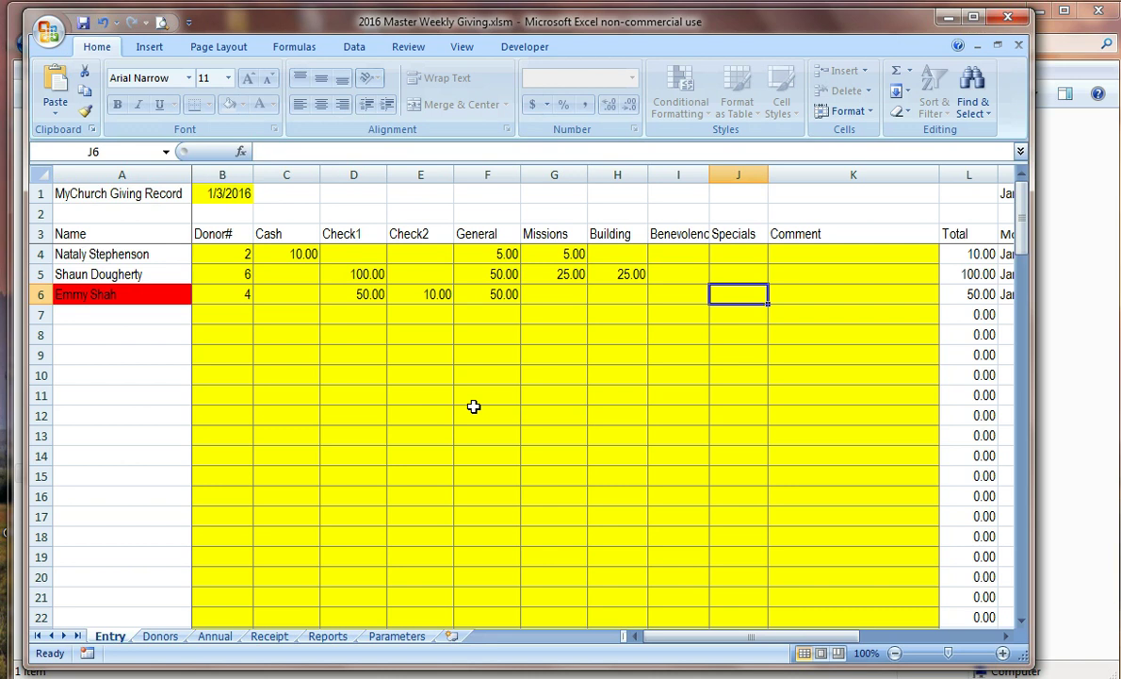
text(10)
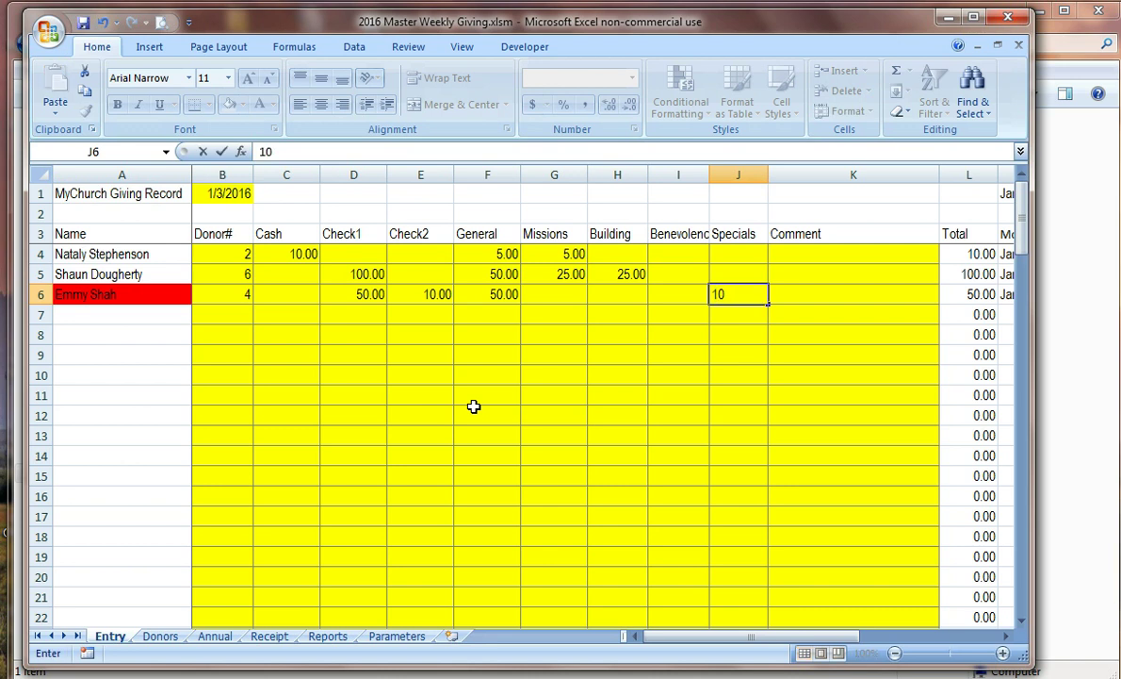
key(Tab)
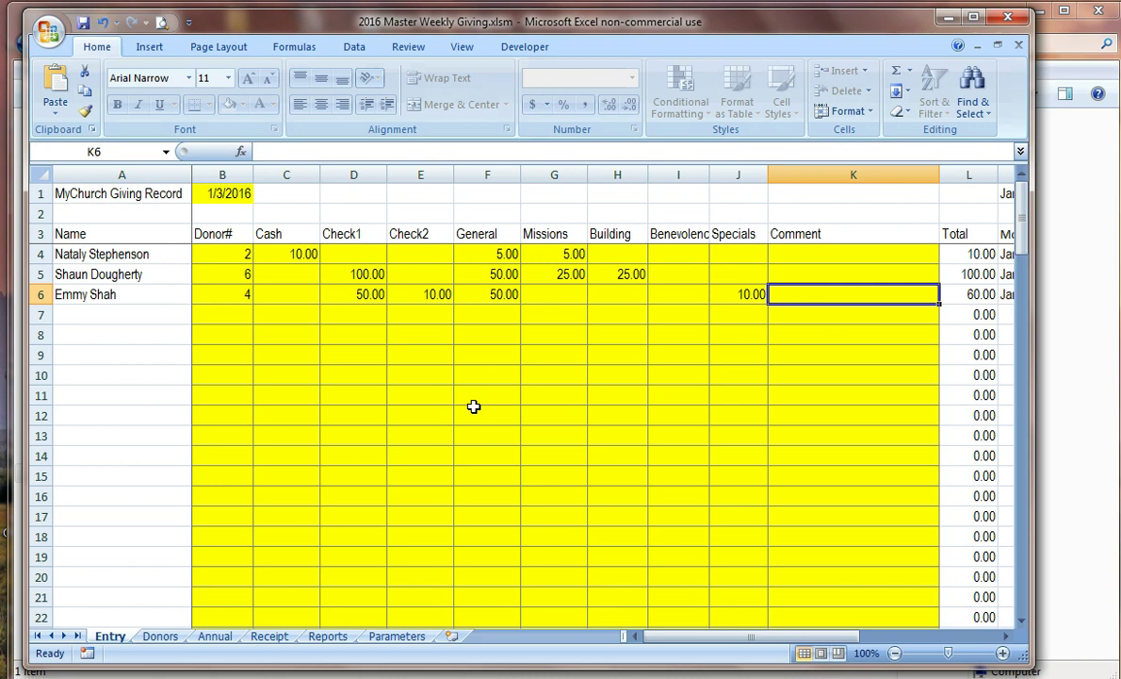
Step: Add the comment 'Special for VBS' to row 6
text(Special for)
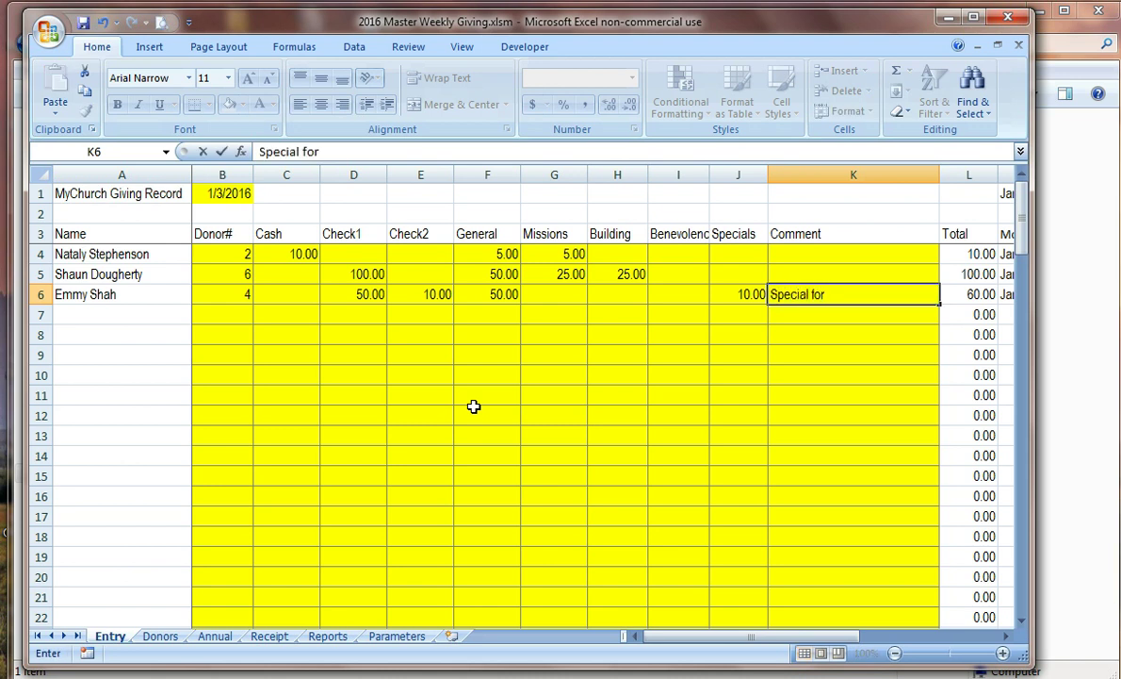
text( C)
key(BackSpace)
text(V)
text(N)
key(BackSpace)
text(BS)
key(Return)
key(Left)
key(Left)
key(Left)
key(Left)
key(Left)
key(Left)
key(Left)
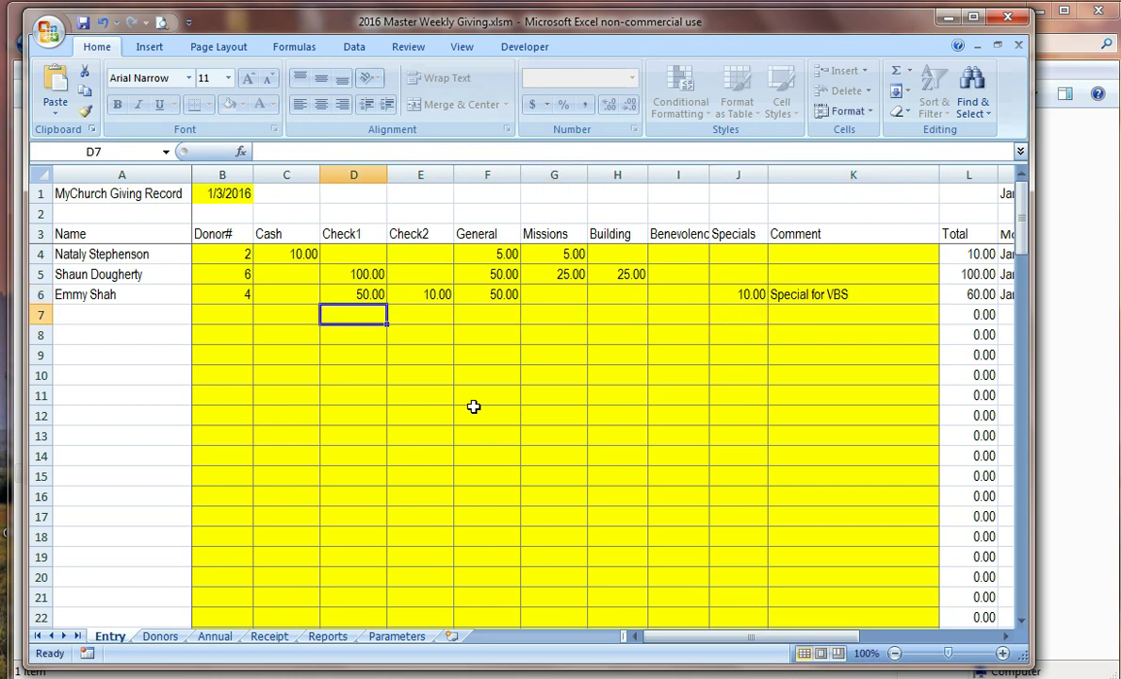
Step: Enter donor 2 in row 7 with 25.00 cash
key(Left)
key(Left)
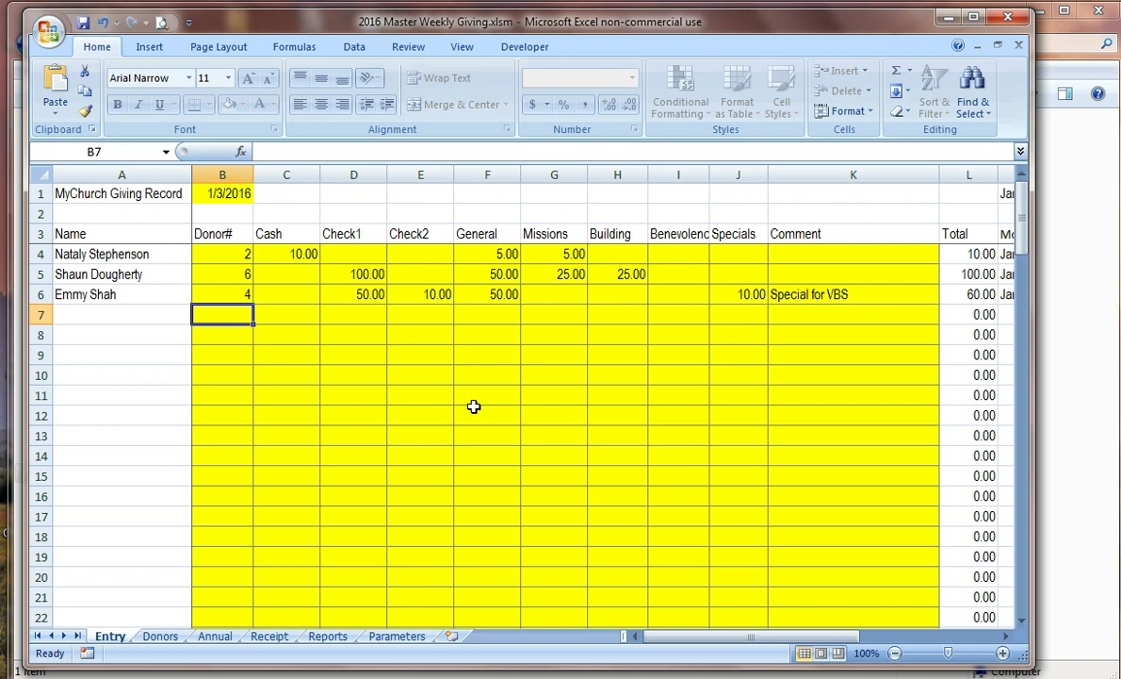
text(2)
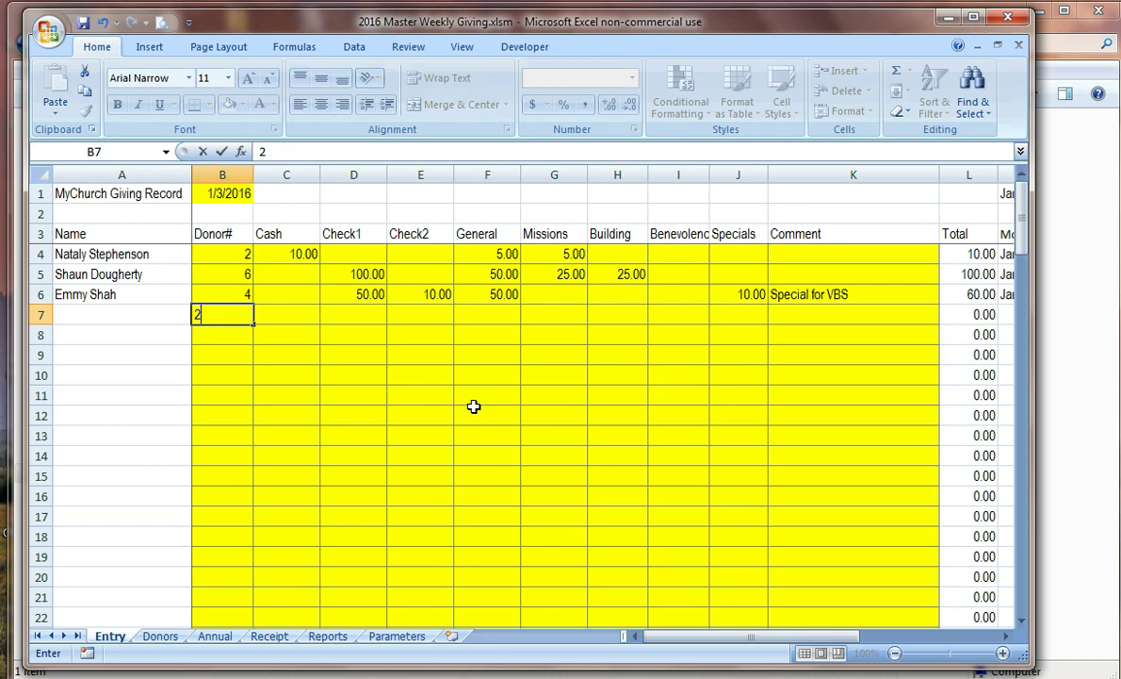
key(Tab)
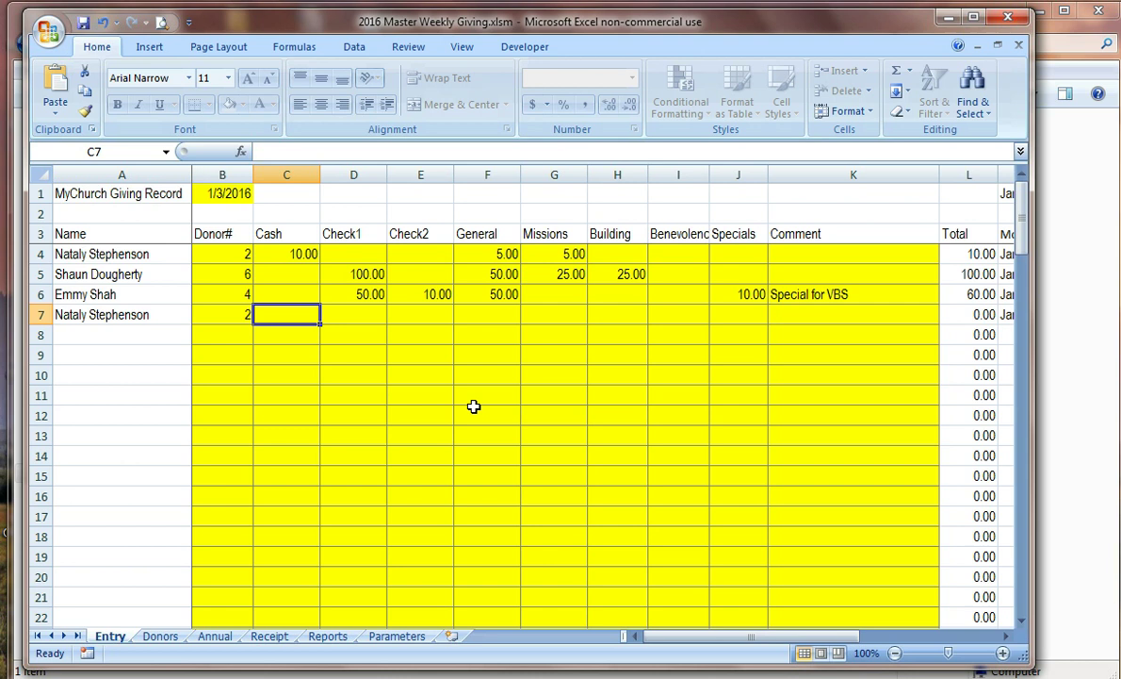
text(25)
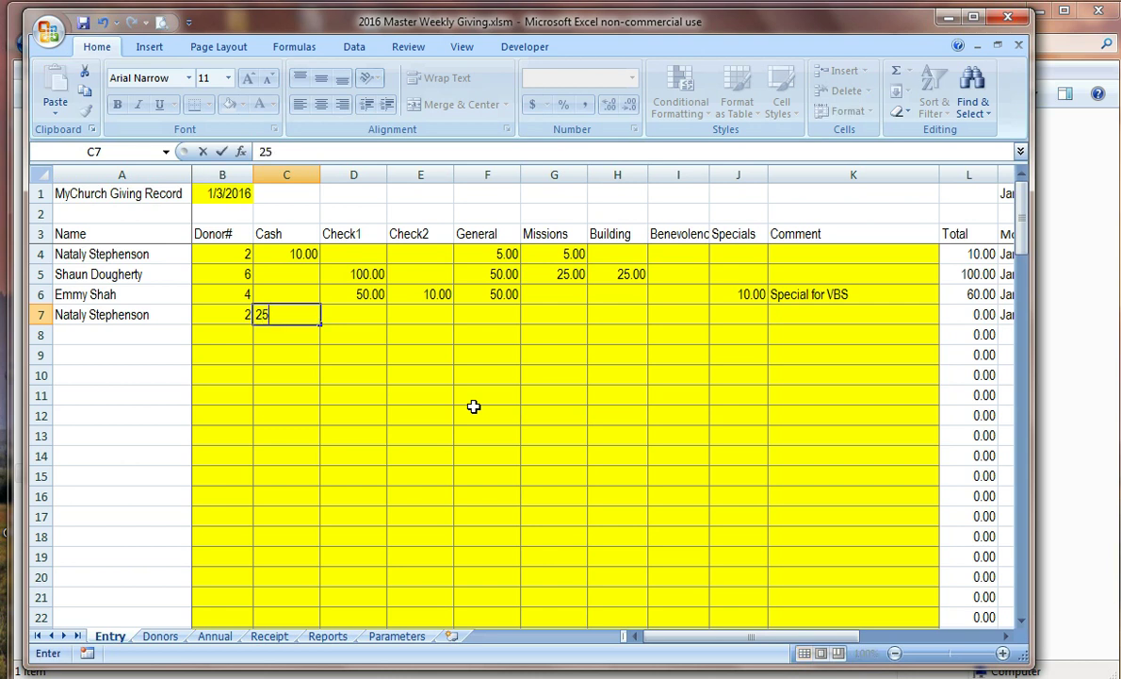
key(Tab)
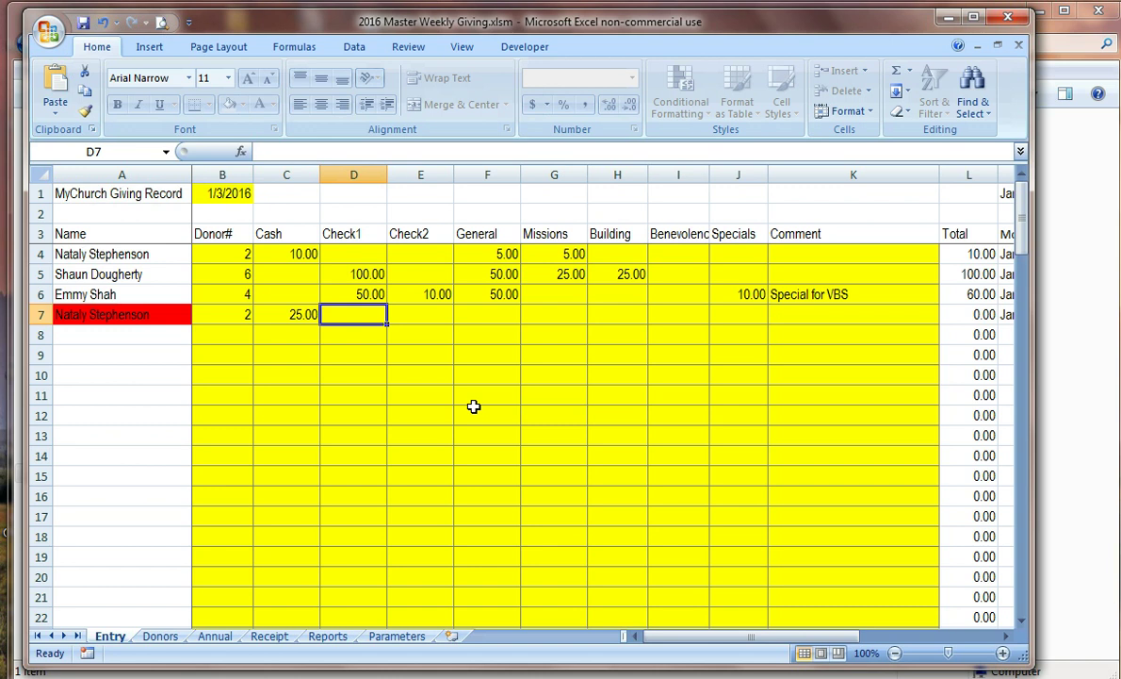
Step: Split the 25.00 into 10.00 General and 5.00 each to Missions, Building, Benevolence
key(Tab)
key(Tab)
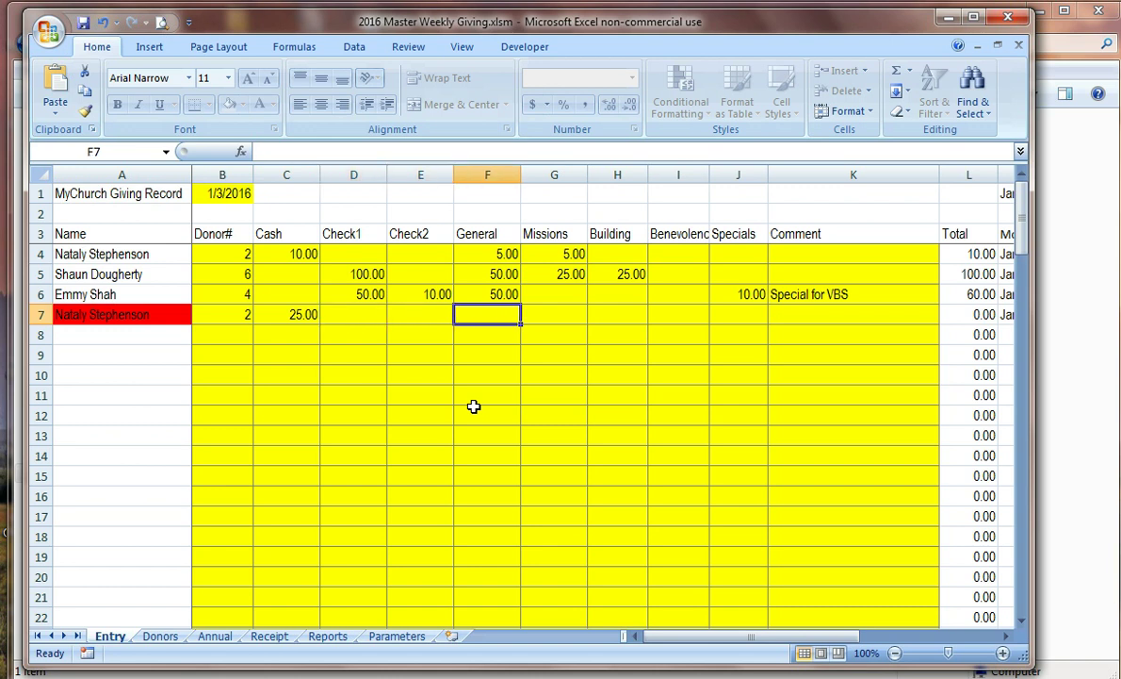
text(10)
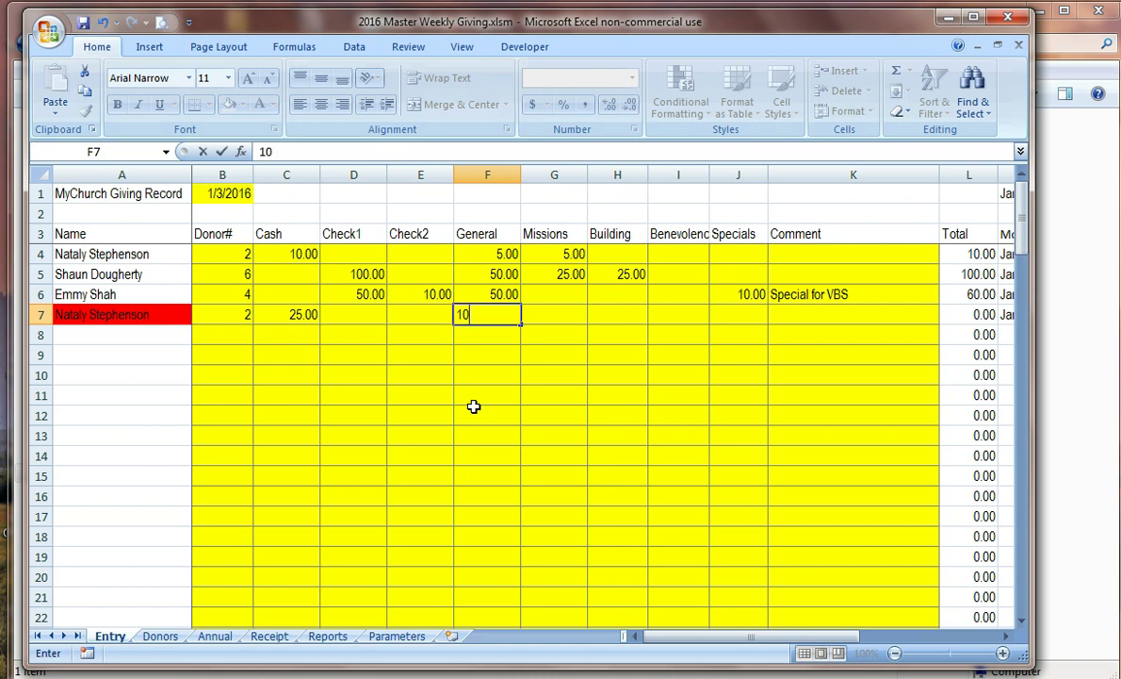
key(Tab)
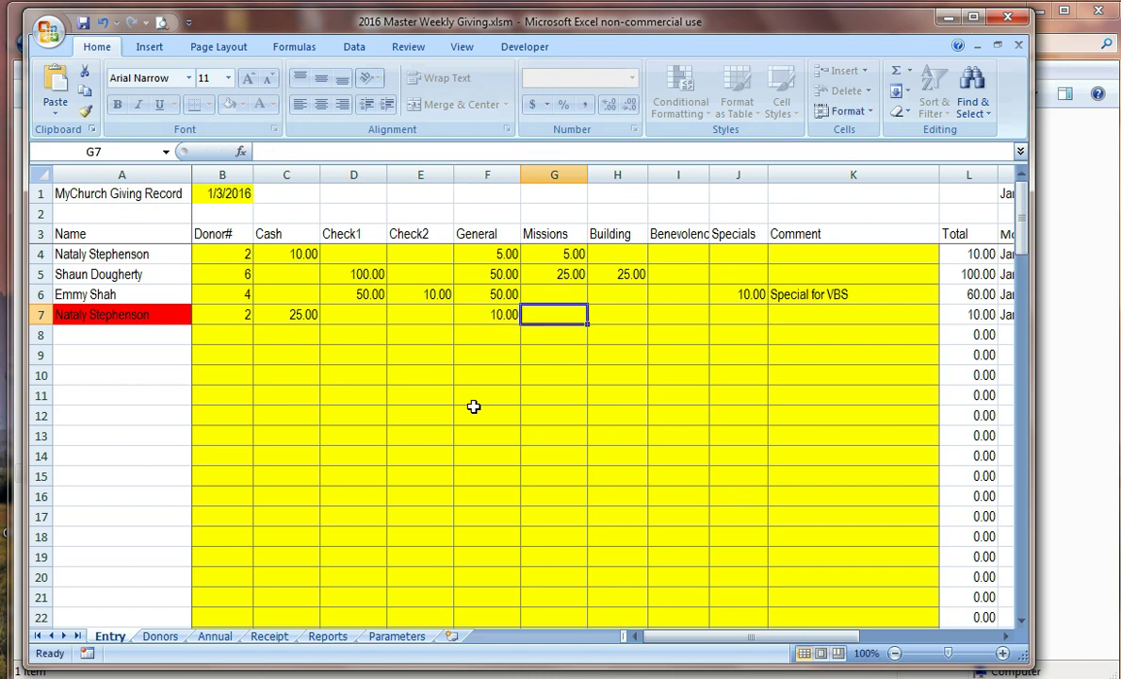
text(5)
key(Tab)
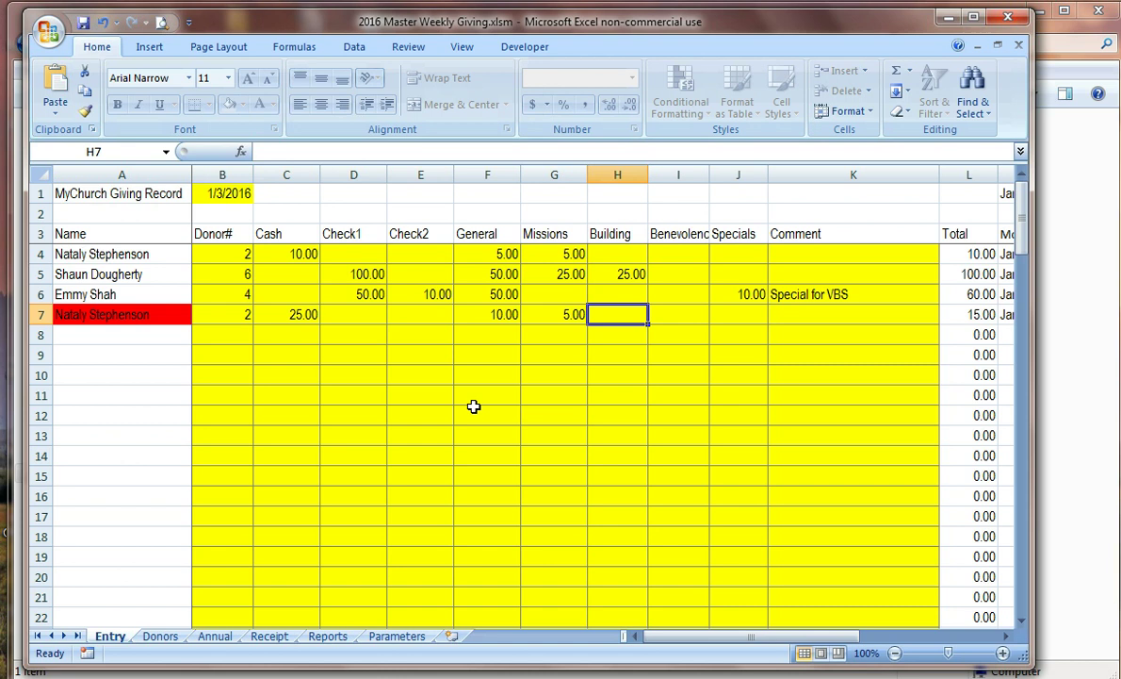
text(5)
key(Tab)
text(5)
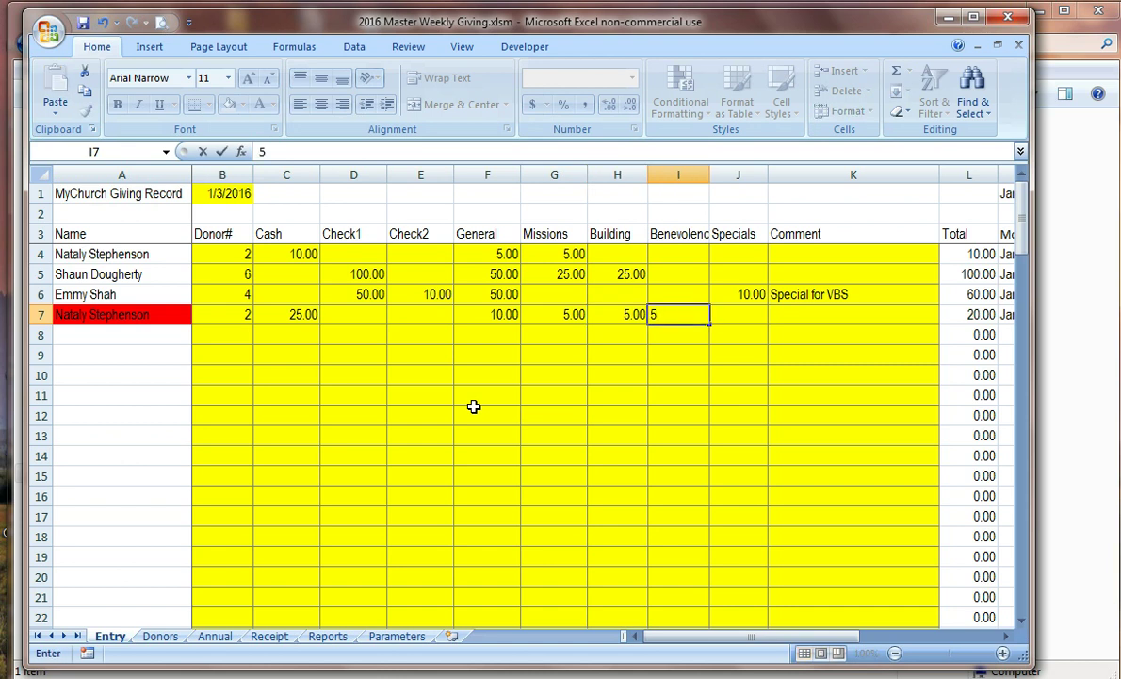
key(Tab)
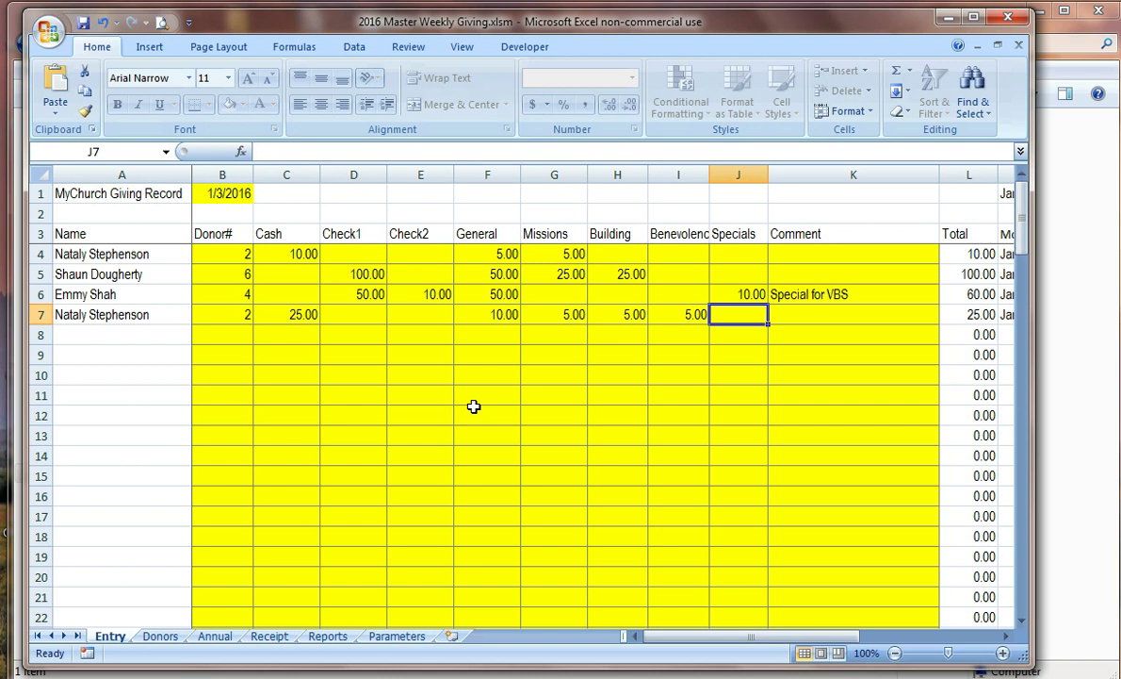
key(Down)
key(Left)
key(Left)
key(Left)
key(Left)
key(Left)
key(Left)
key(Left)
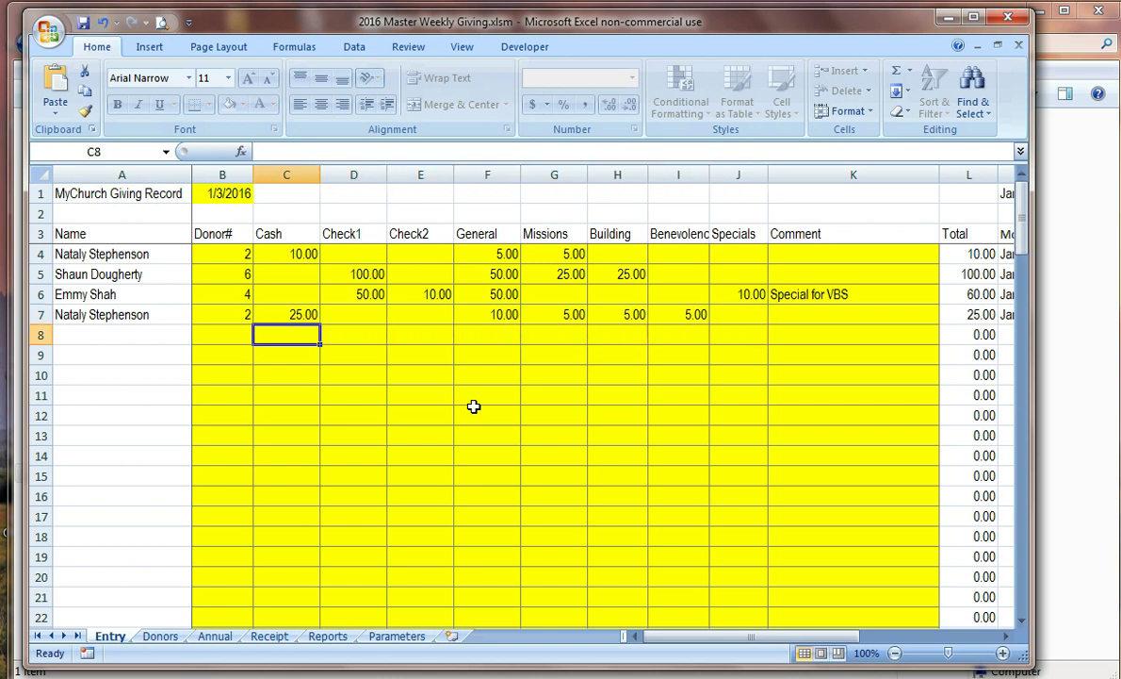
Step: Record Loose Offering as donor 100 with 33.00 cash, all to General
key(Left)
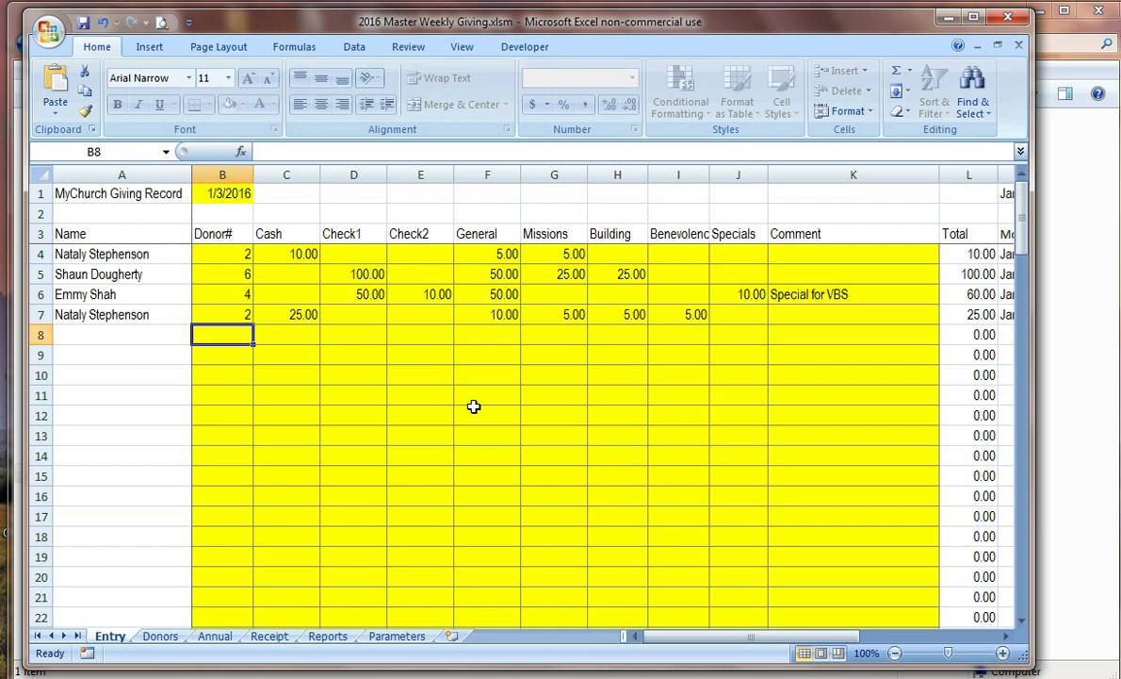
text(100)
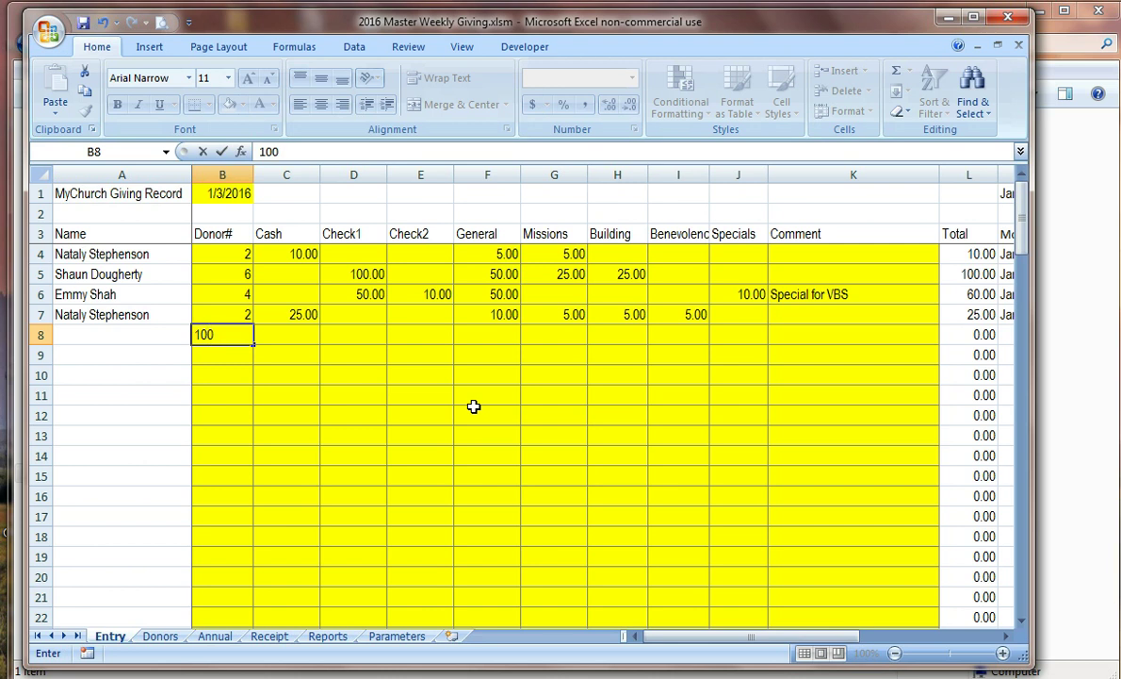
key(Tab)
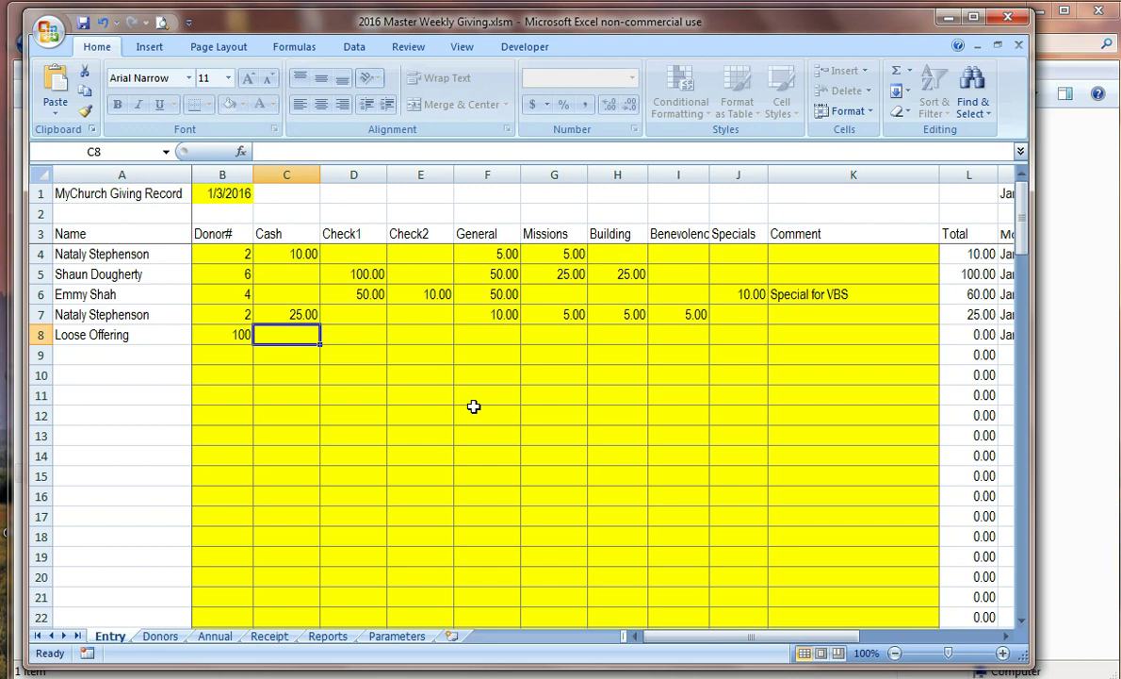
text(33)
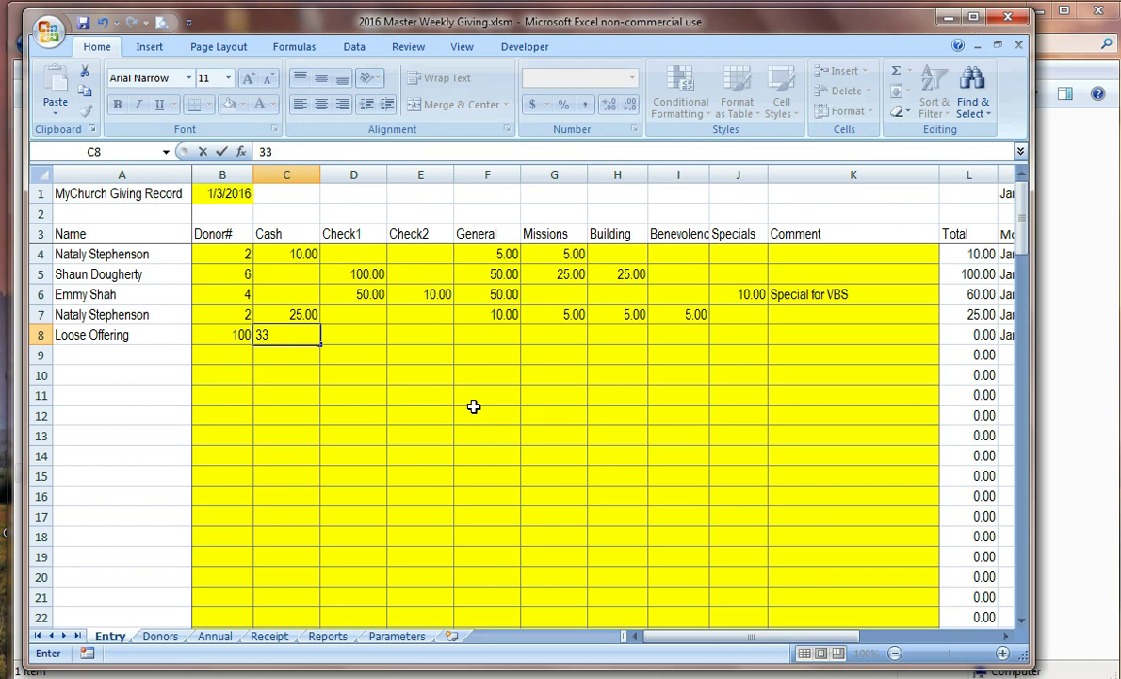
key(Tab)
key(Tab)
key(Tab)
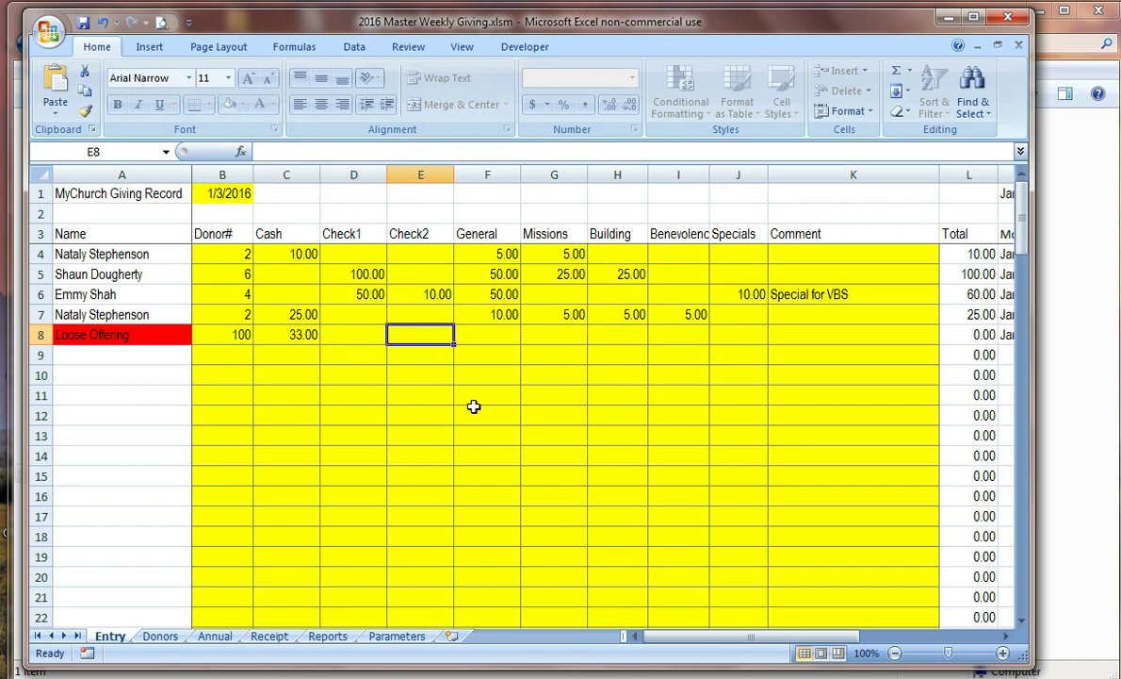
text(33)
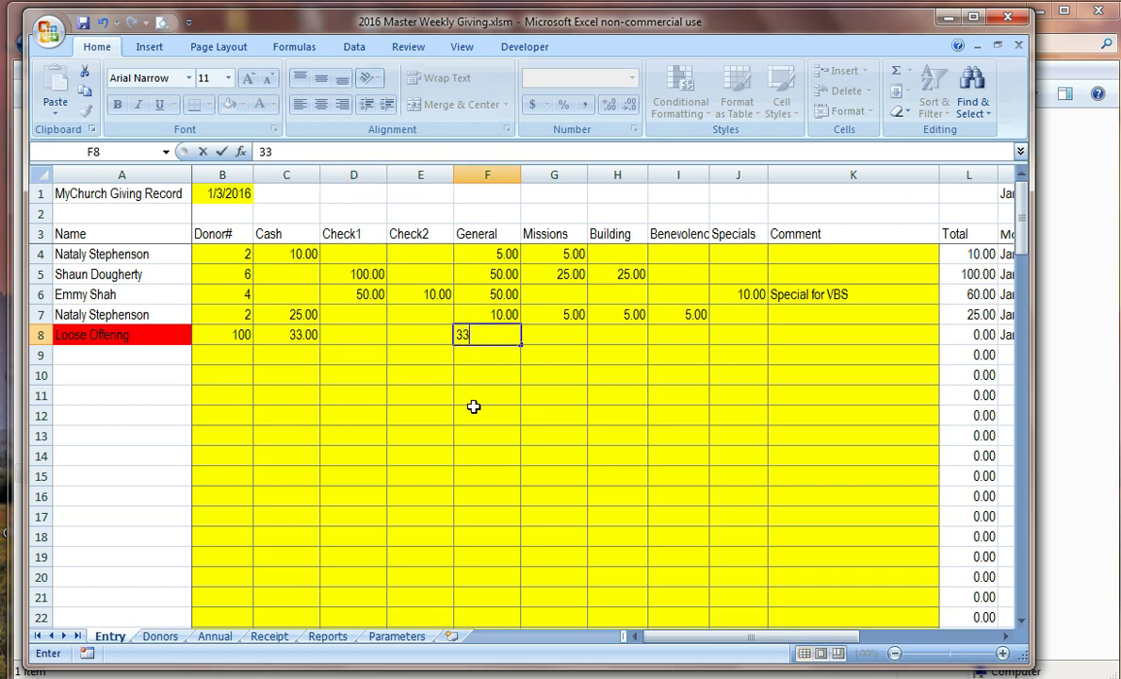
key(Tab)
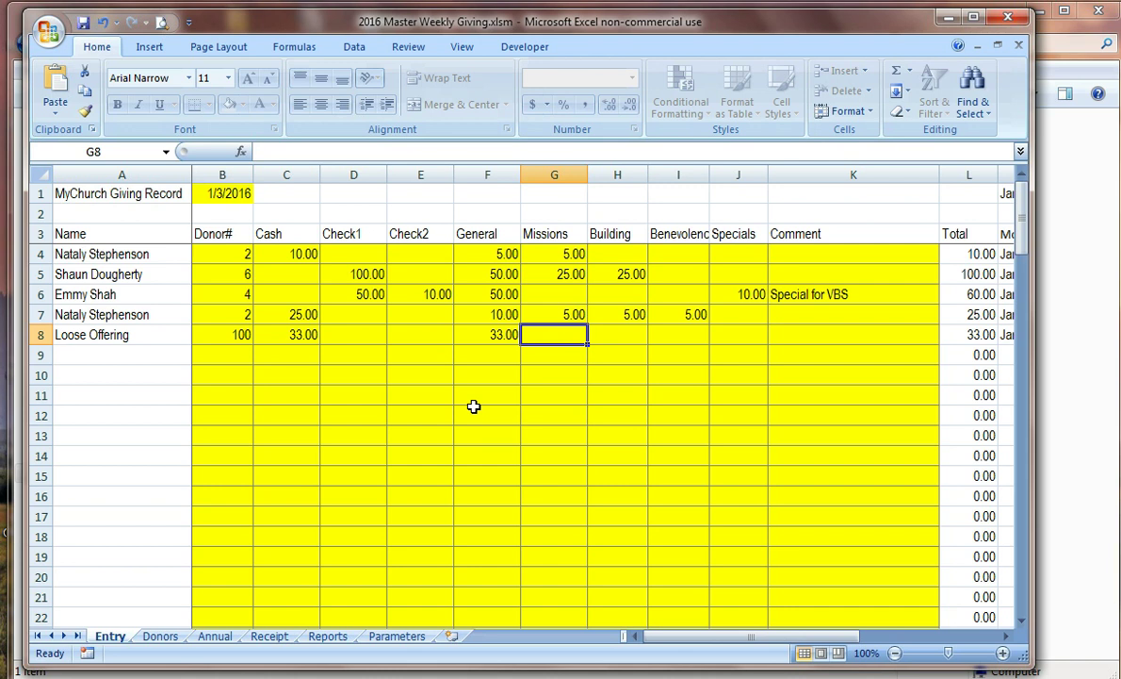
key(Return)
key(Left)
key(Left)
key(Left)
key(Left)
key(Left)
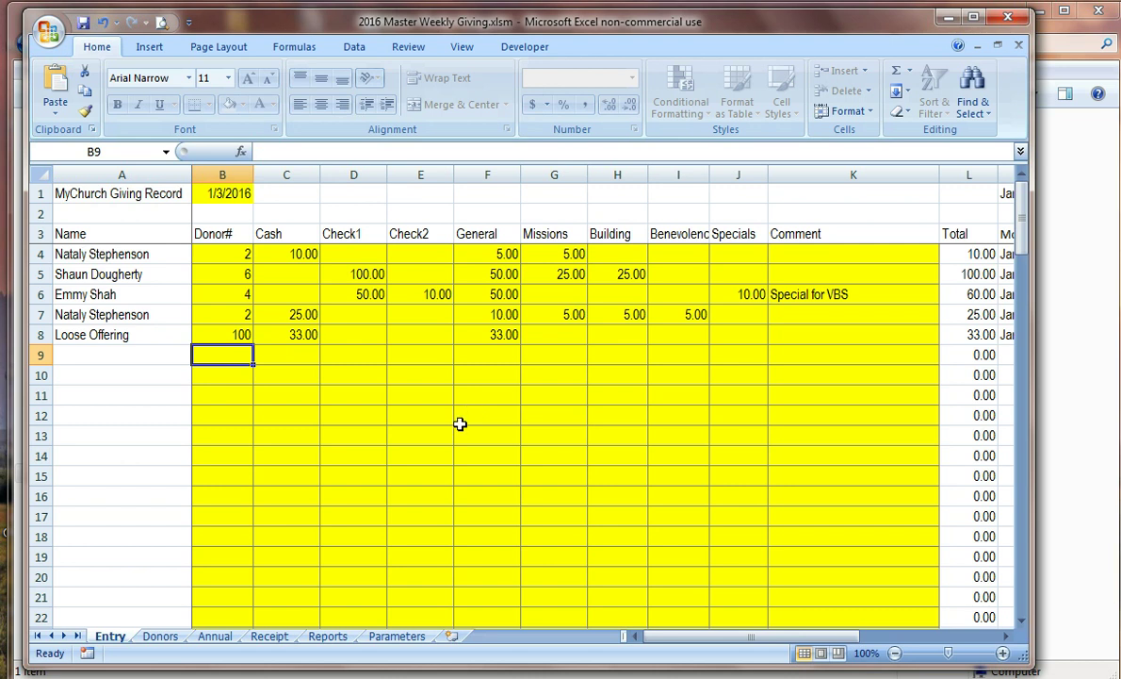
Step: On the Donors sheet, enter a new donor's name, street address and city in the first empty row
click(162, 635)
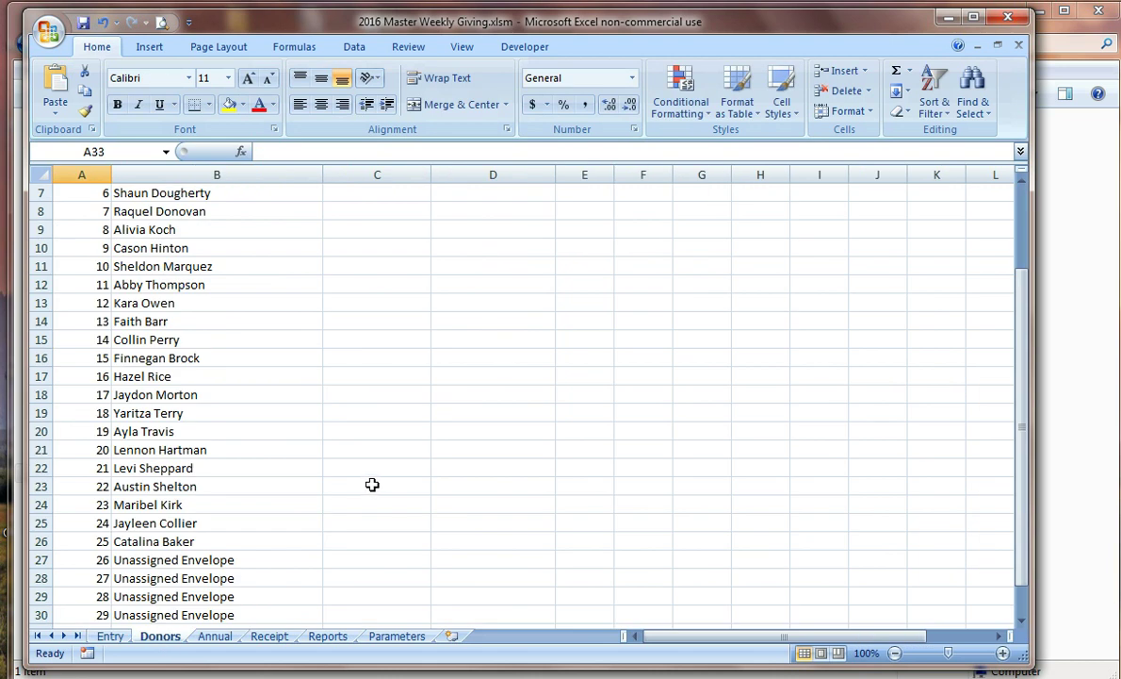
scroll(370, 484, down, 3)
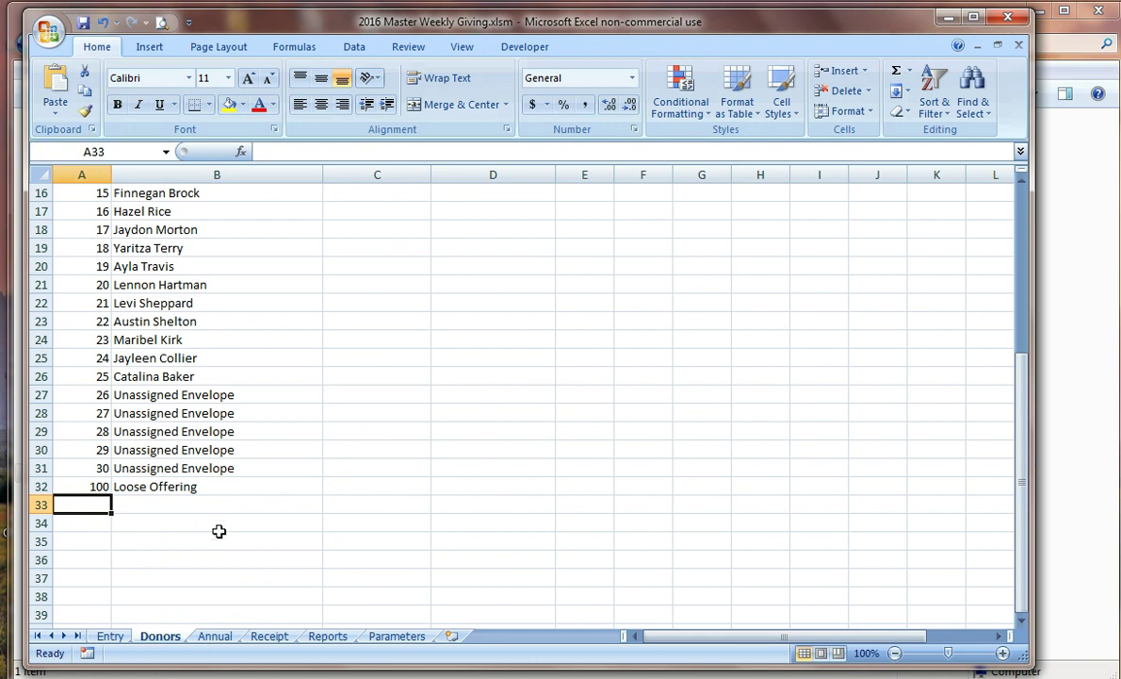
click(189, 512)
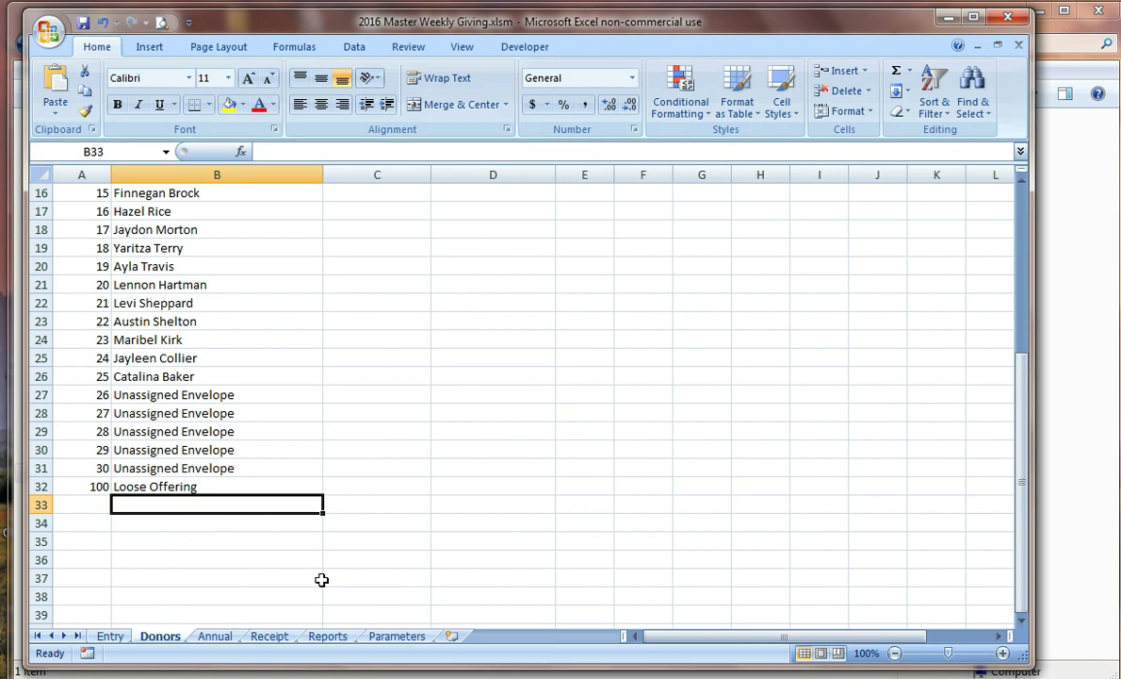
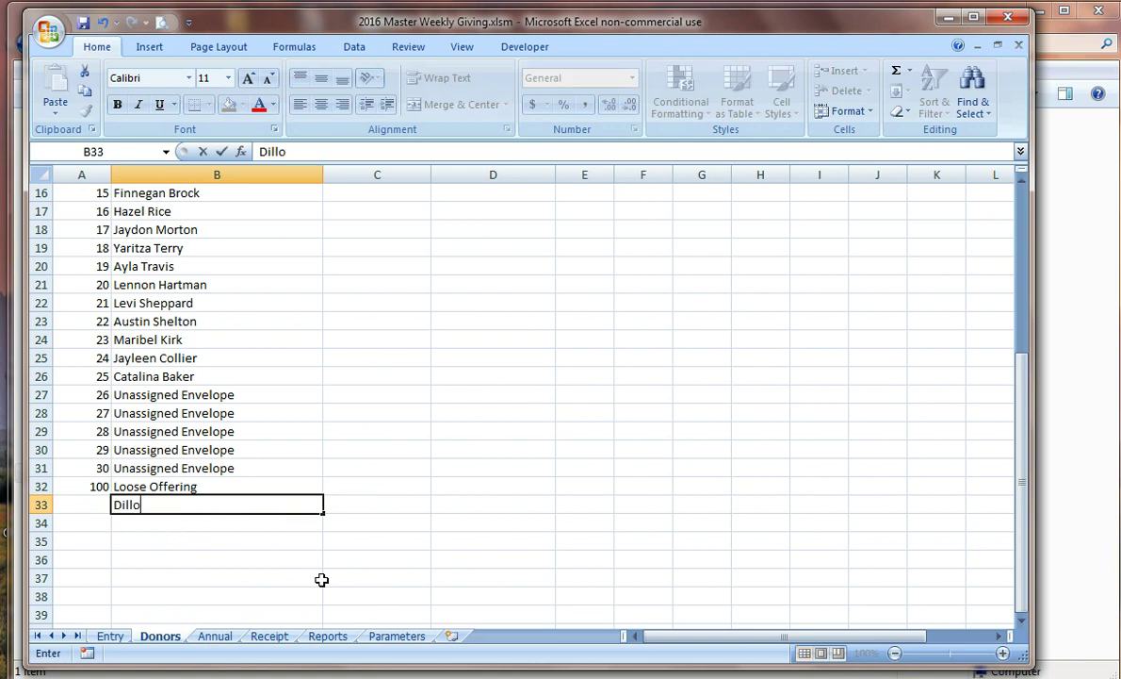
key(Tab)
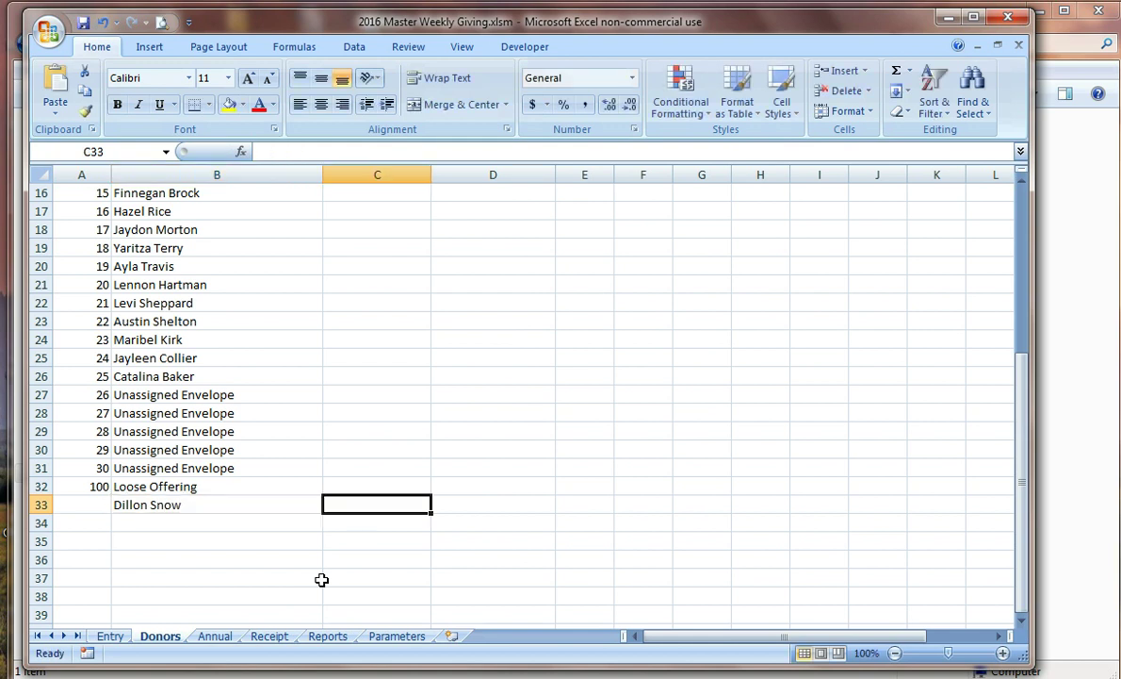
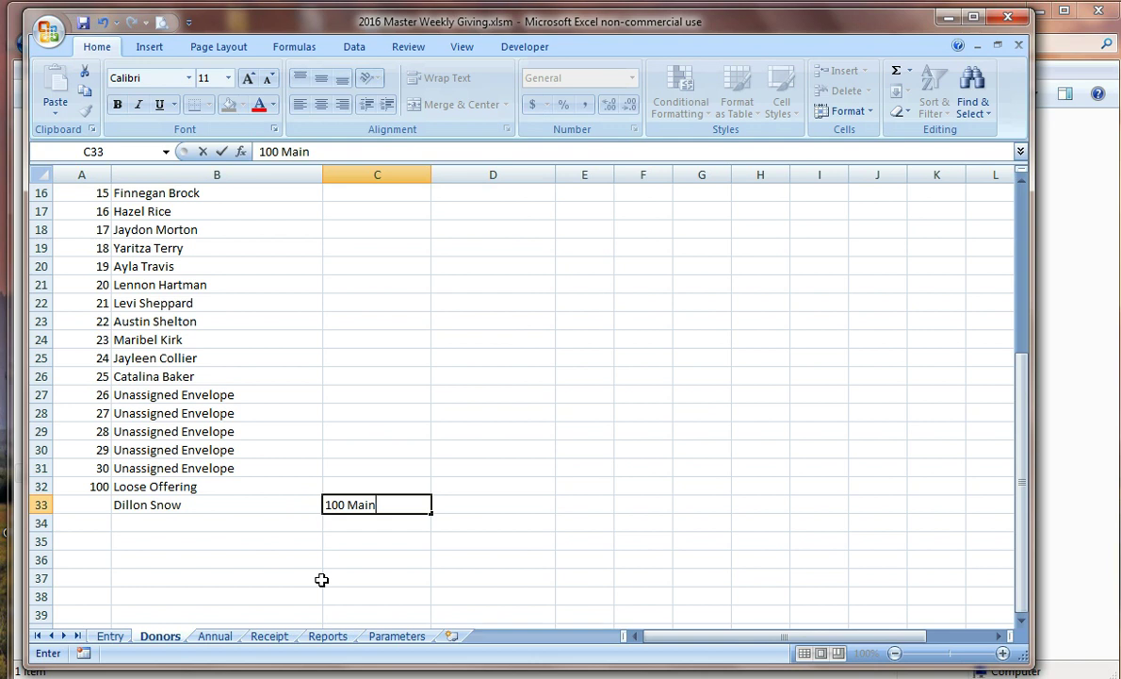
key(Tab)
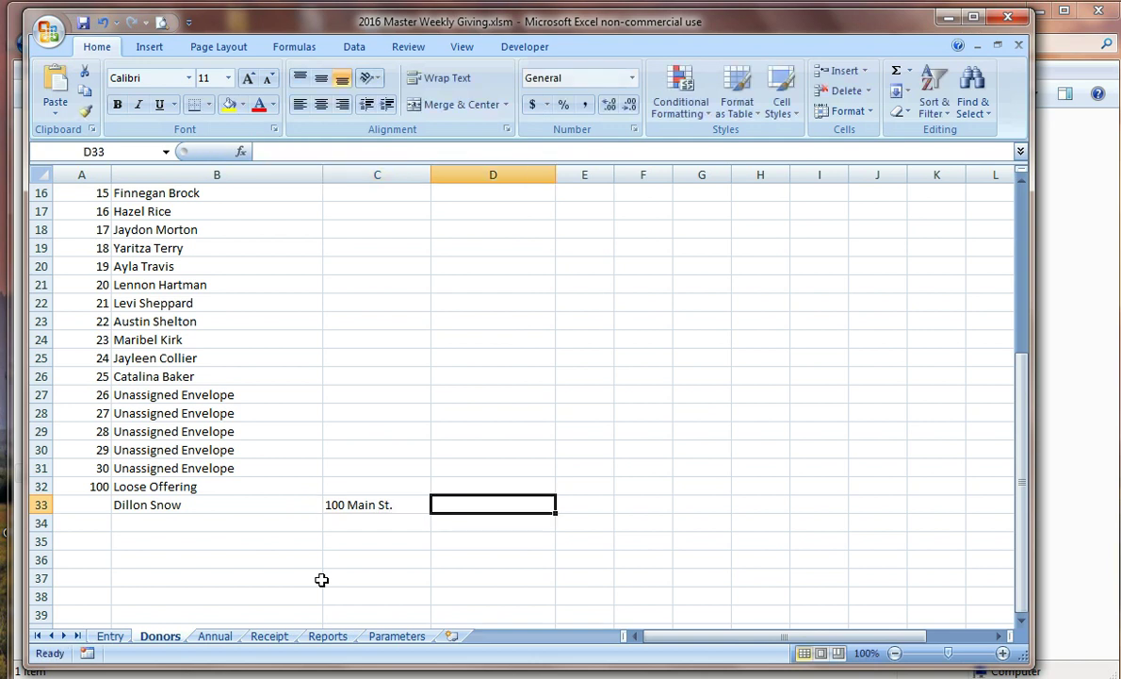
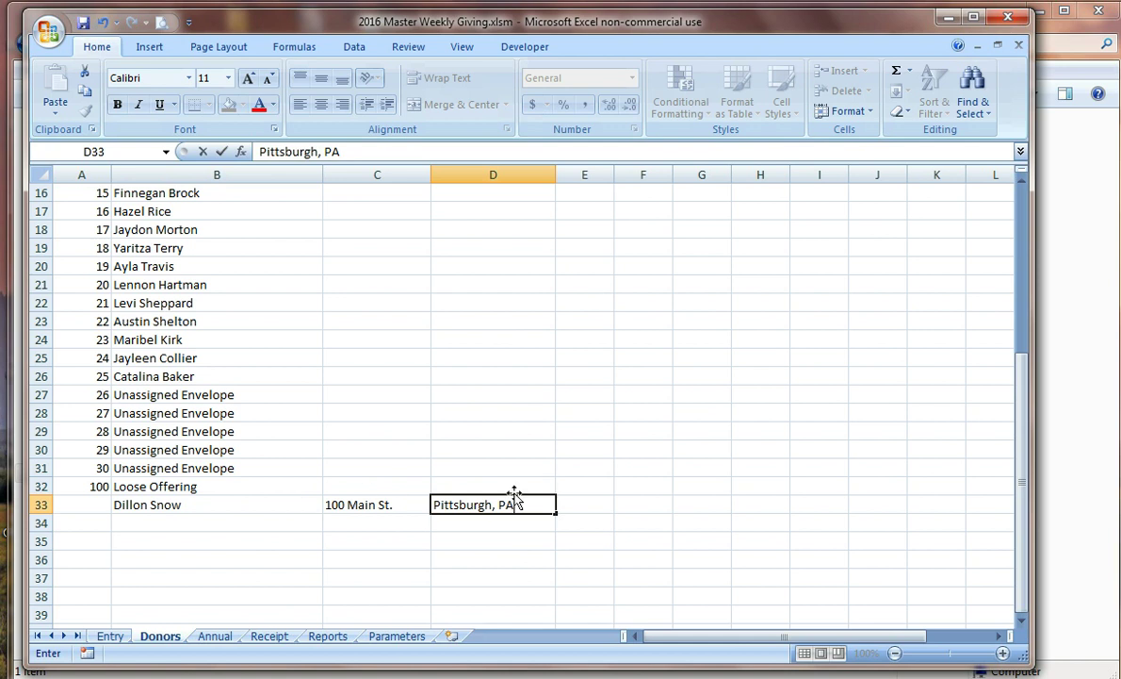
Step: Assign the new donor number 101
click(83, 505)
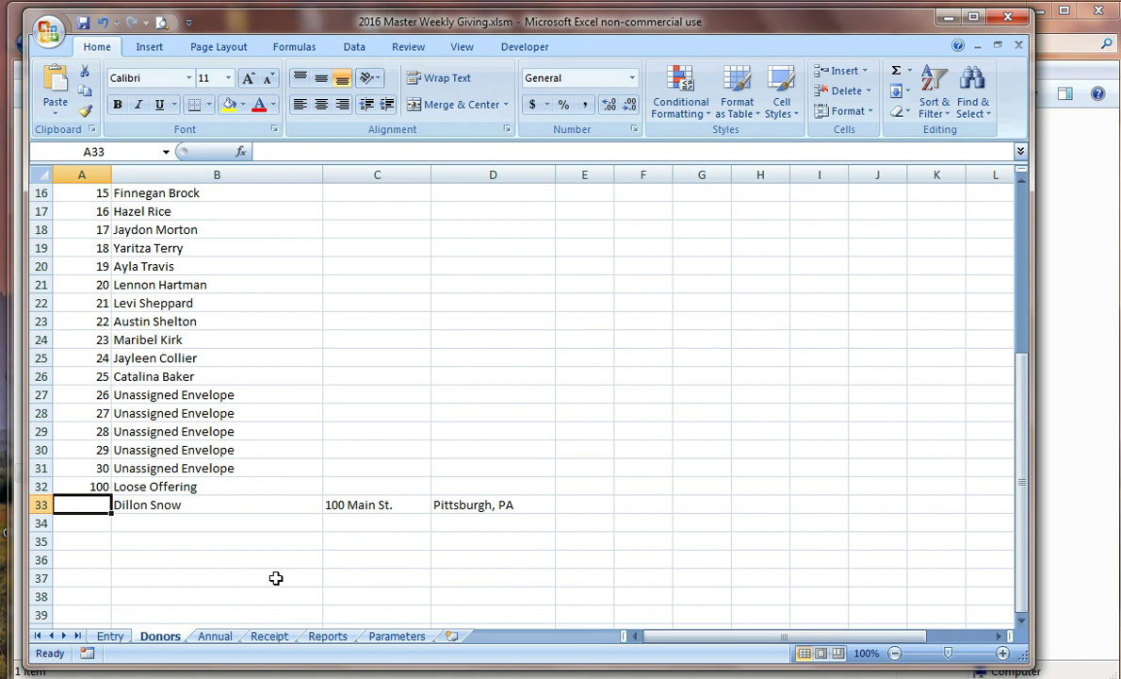
text(300)
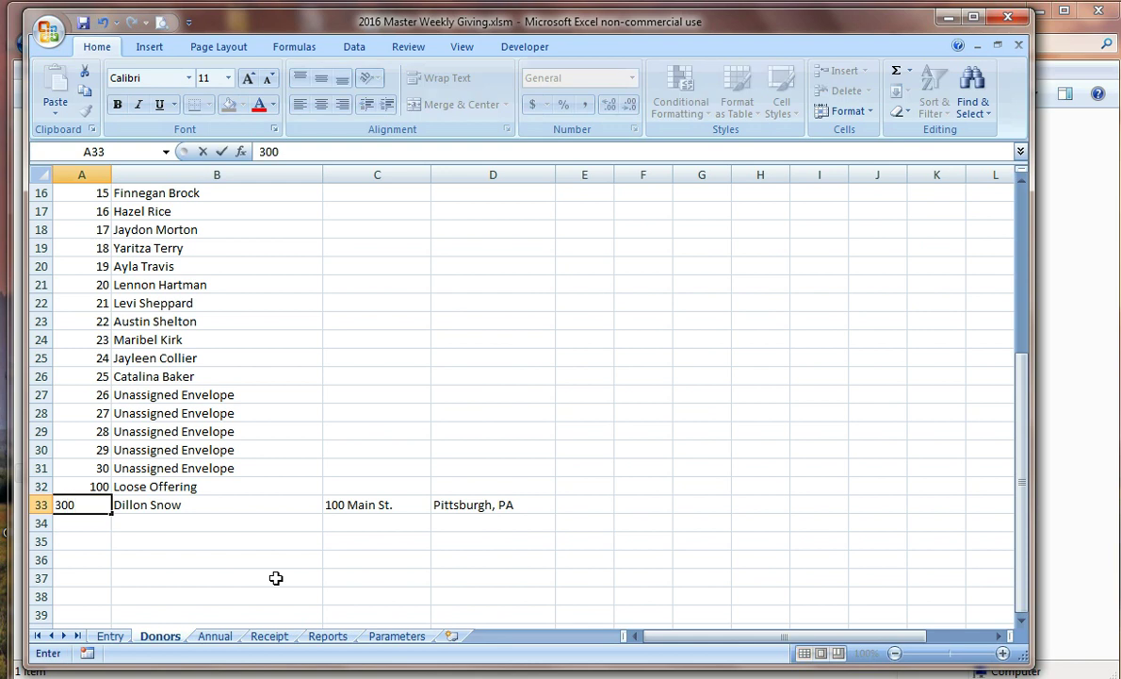
key(Return)
key(Up)
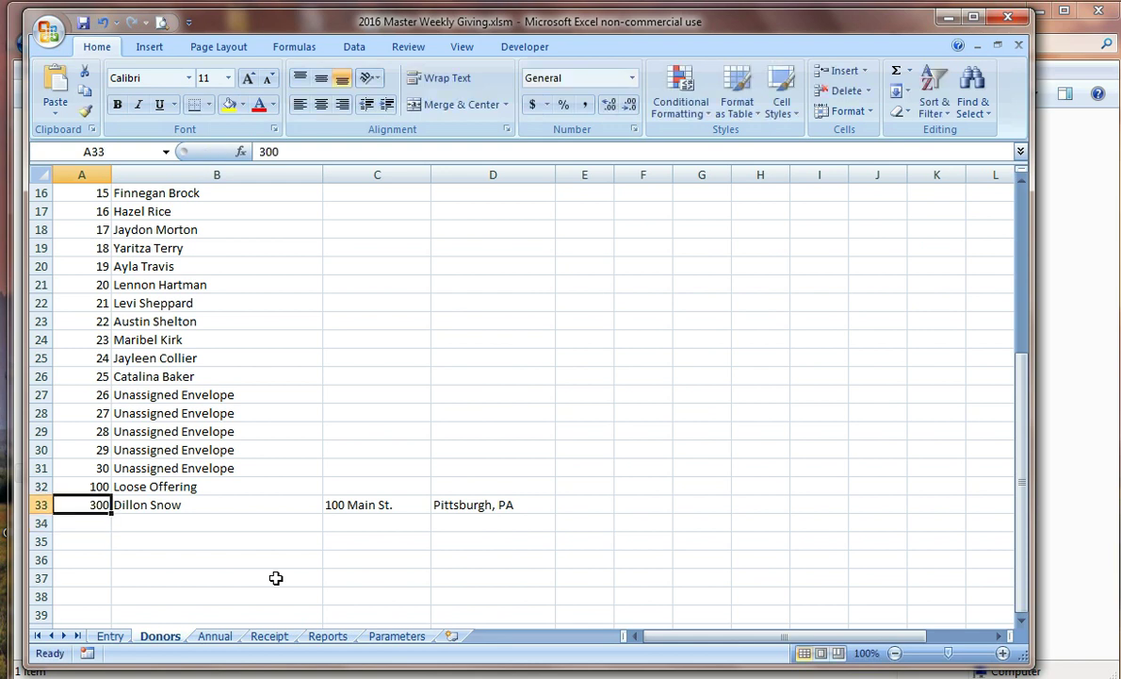
text(200)
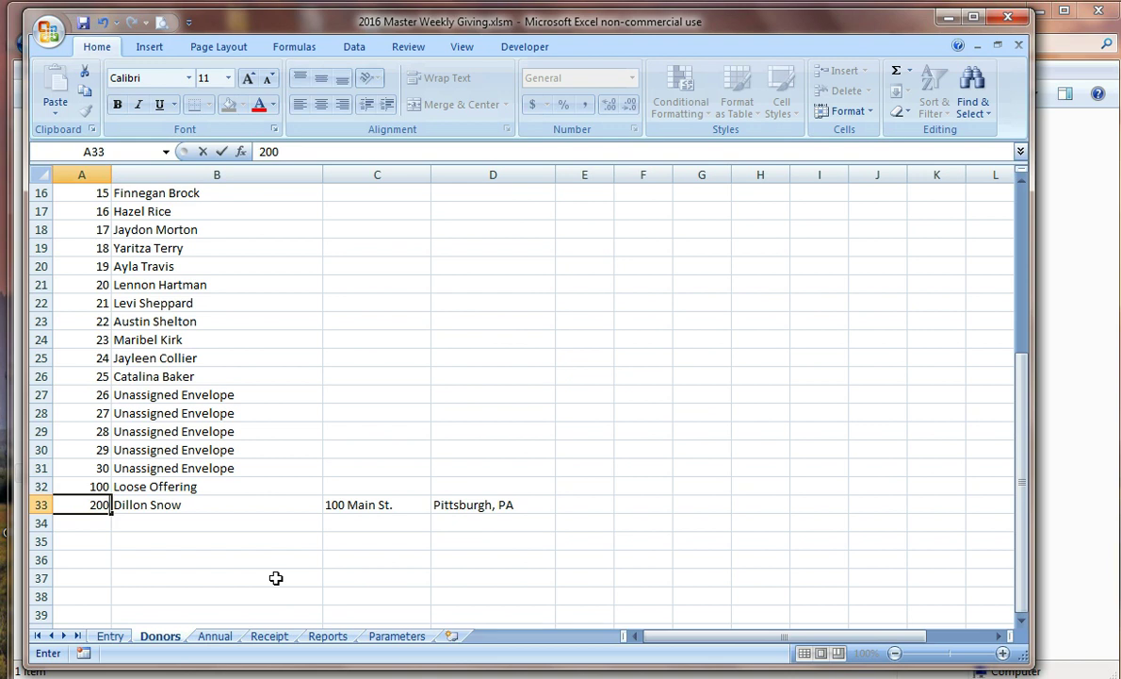
key(BackSpace)
key(BackSpace)
key(BackSpace)
text(101)
key(Return)
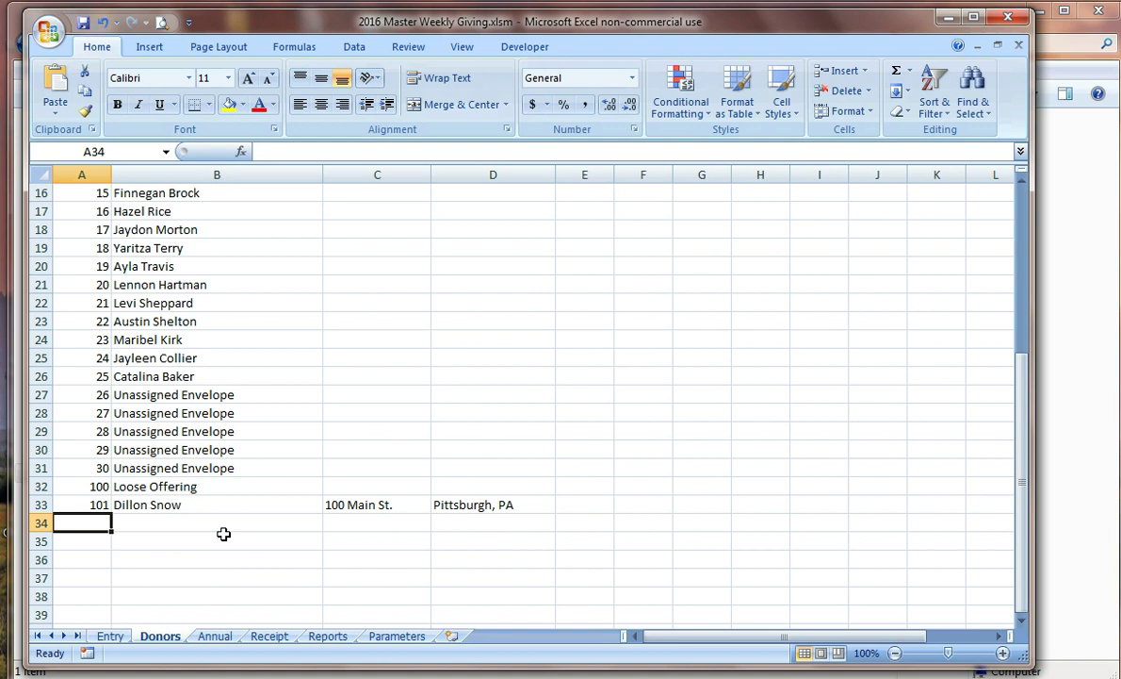
Step: On the Entry sheet, record donor 101 with a 50.00 check, all to General
click(108, 635)
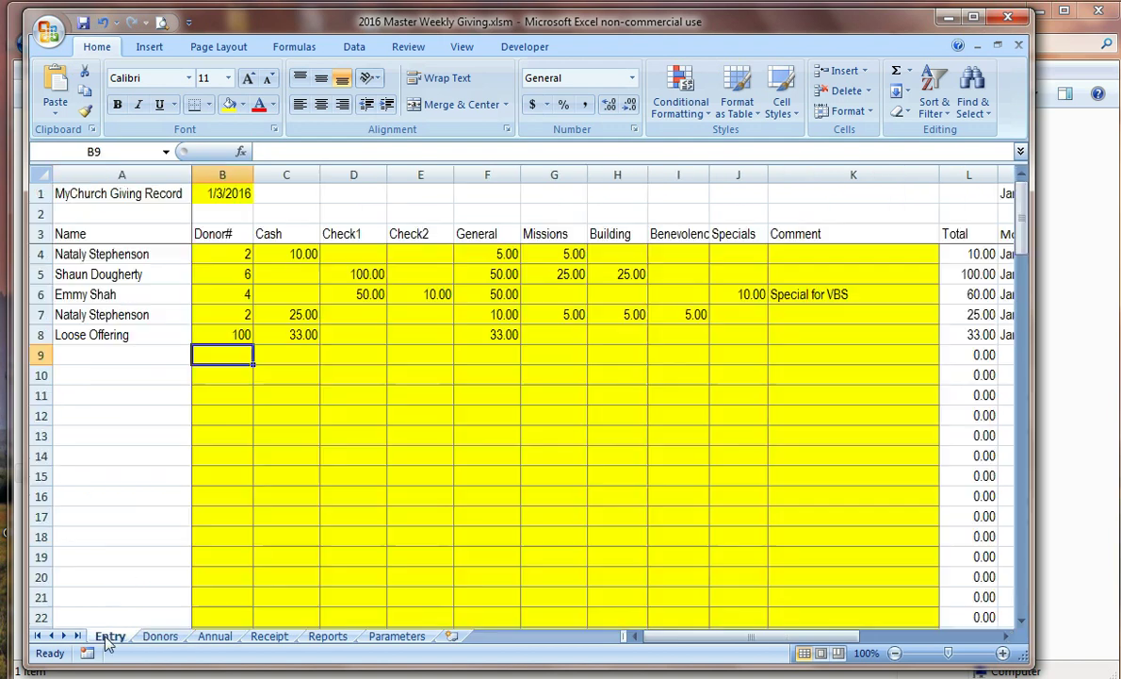
text(101)
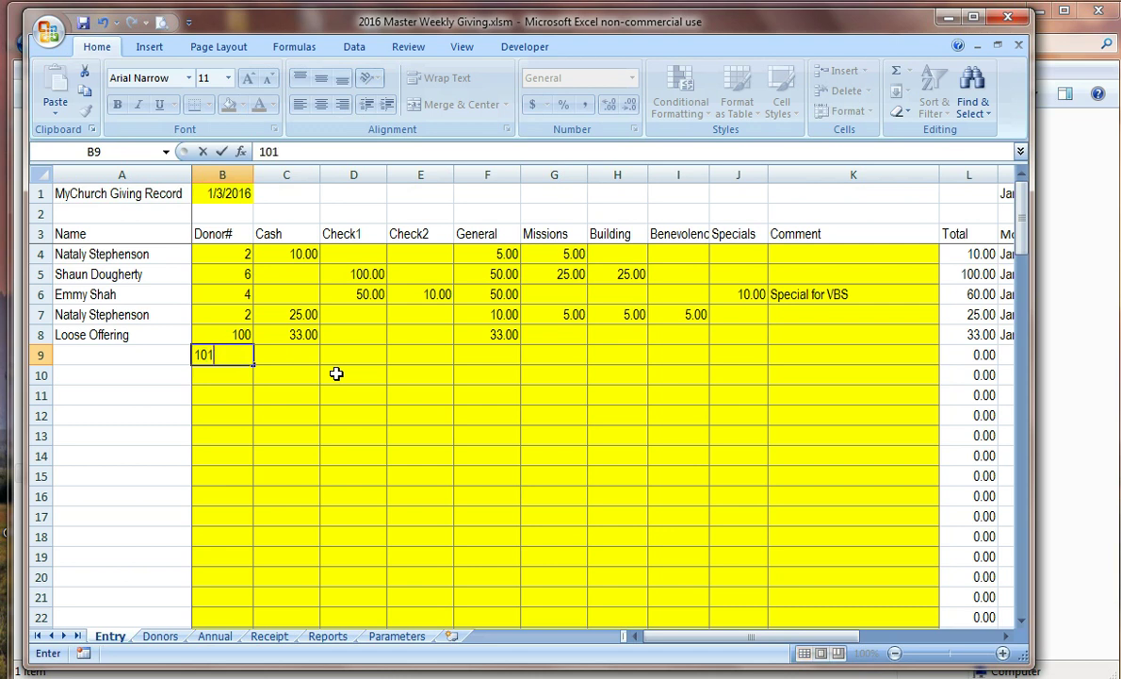
key(Tab)
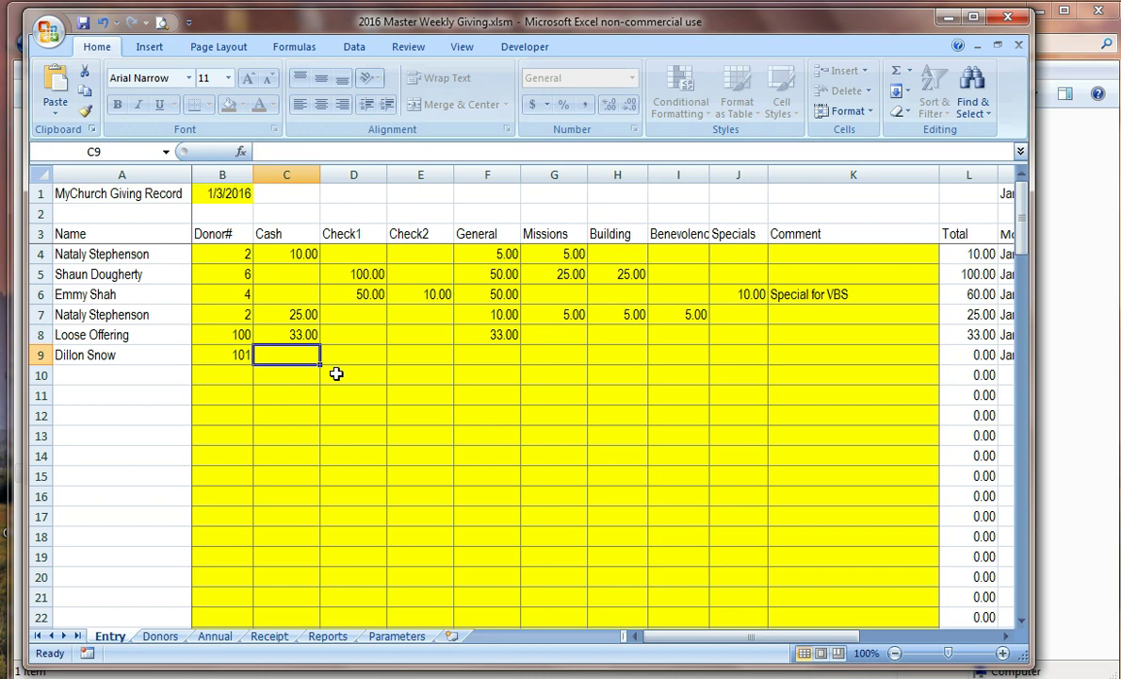
text(50)
key(Tab)
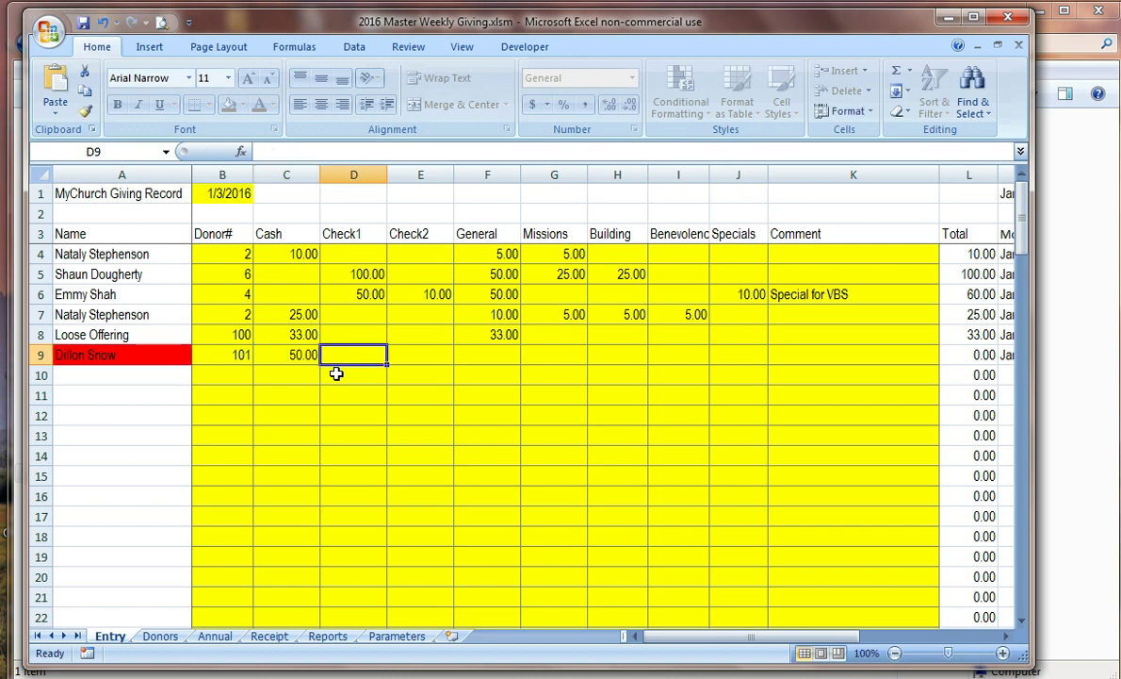
key(ctrl+z)
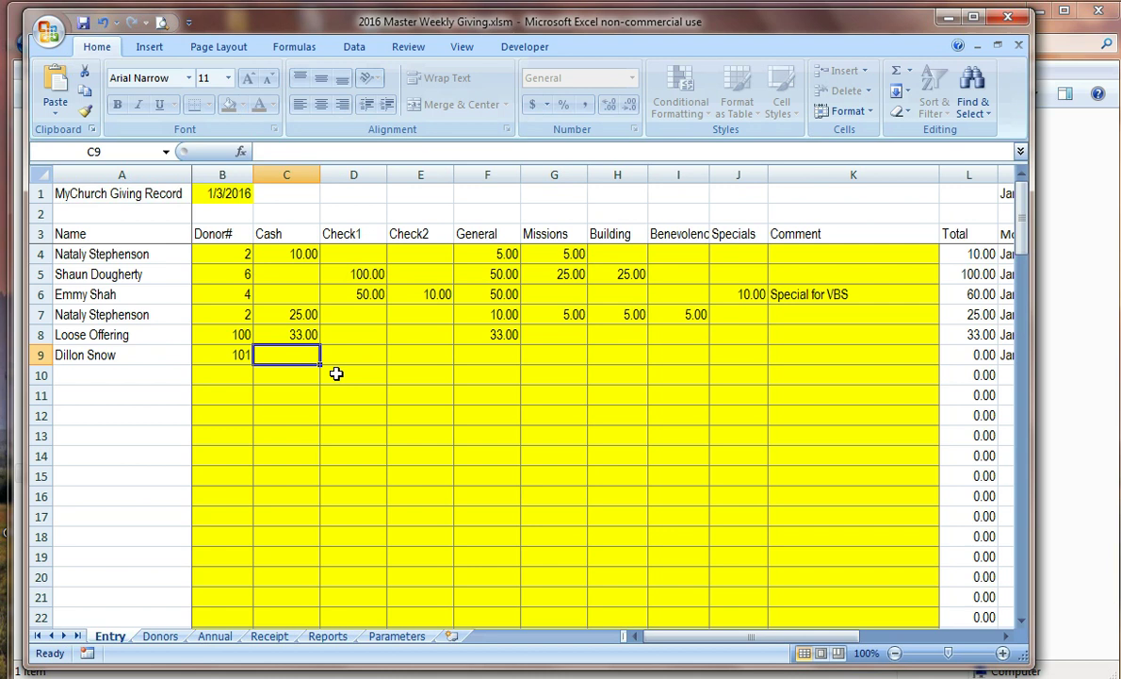
key(Tab)
text(50)
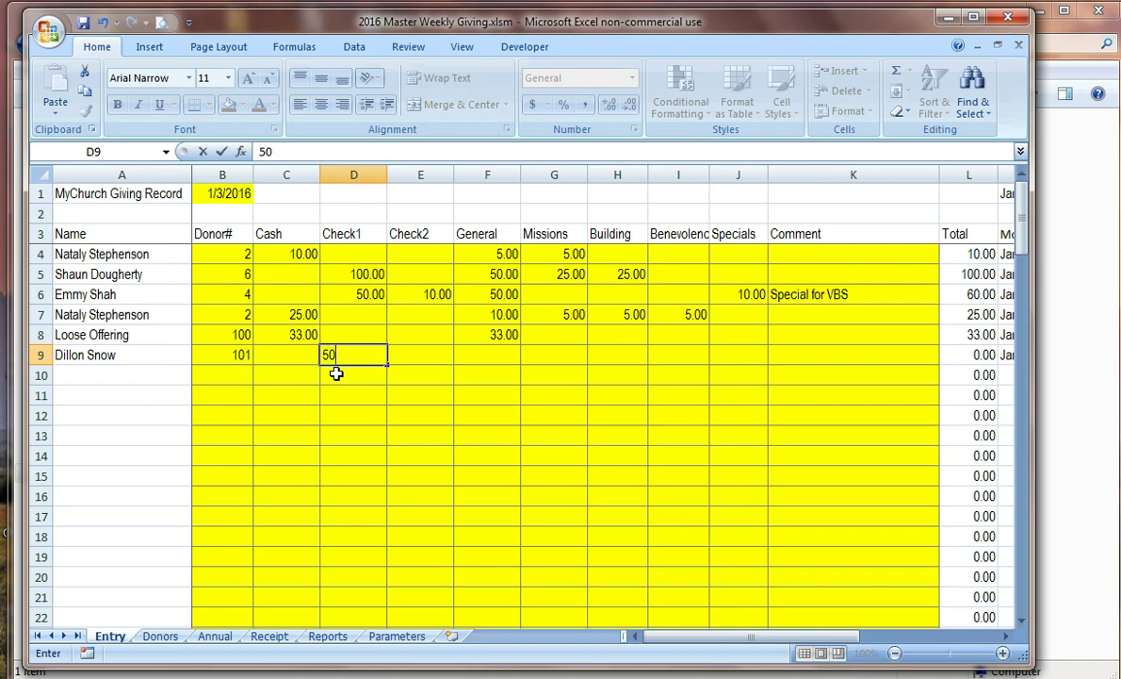
key(Tab)
key(Tab)
key(Tab)
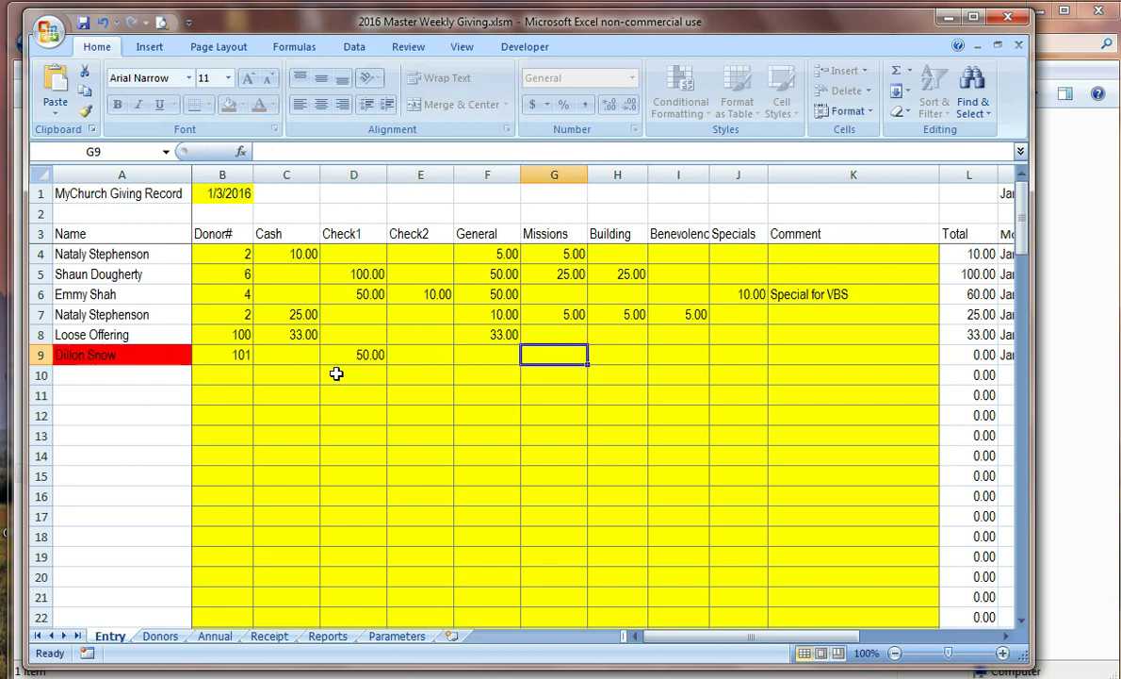
key(shift+Tab)
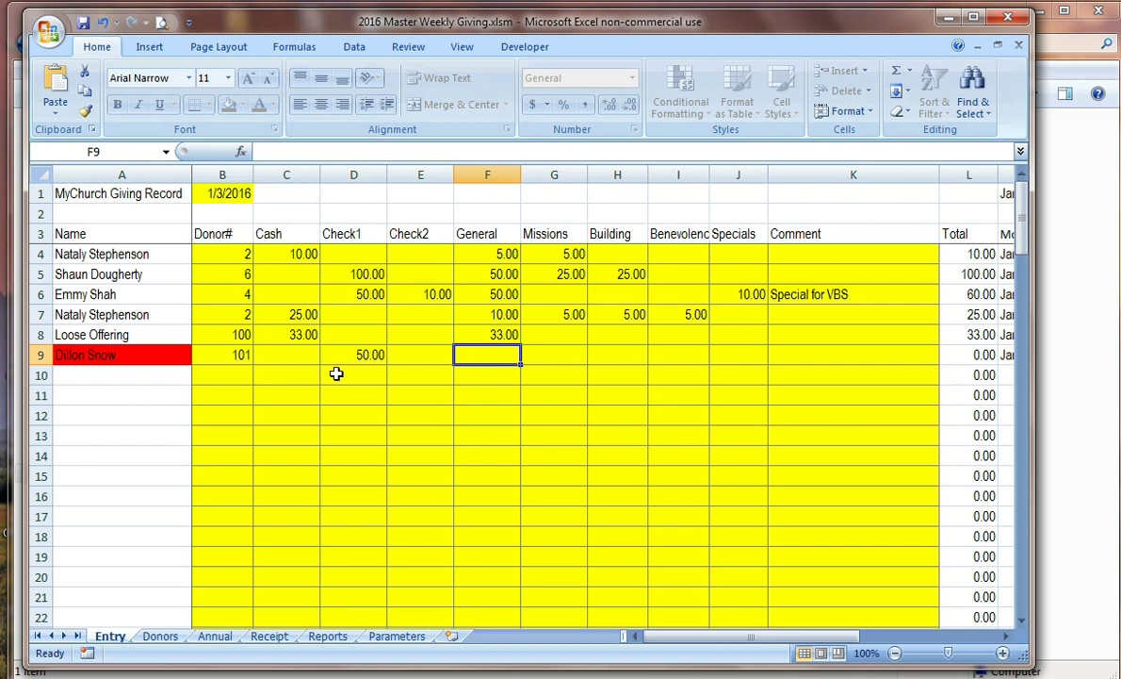
text(50)
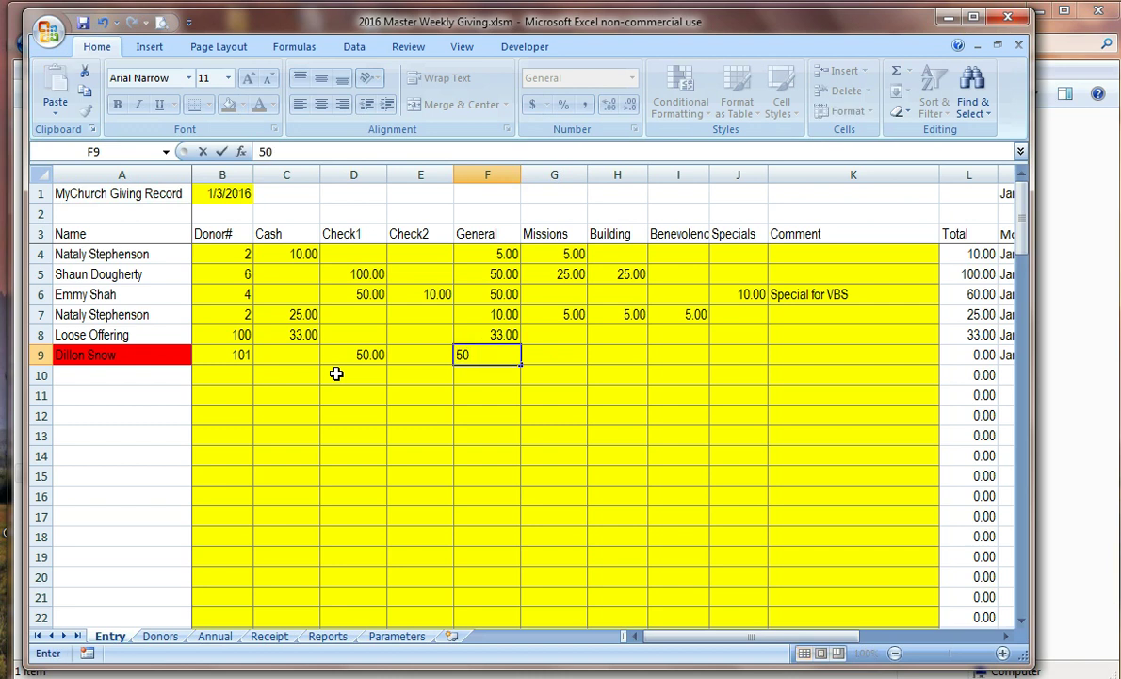
key(Return)
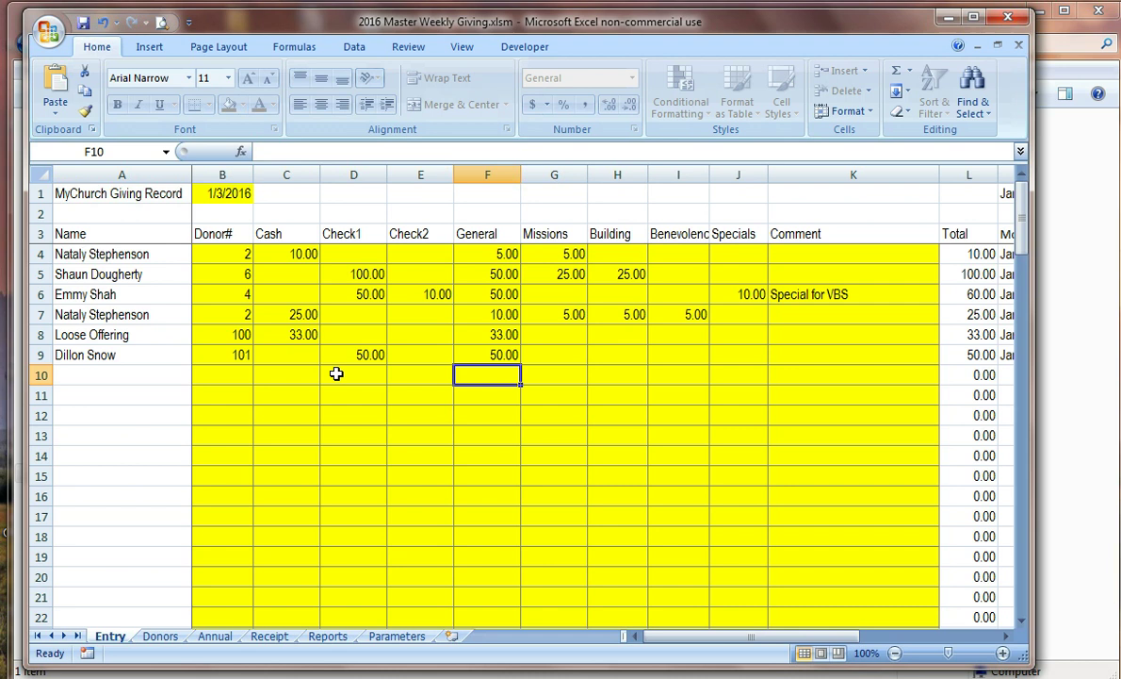
Step: Scroll to the Cash Detail section and point out the cash balance check's red 68.00 difference
scroll(360, 366, down, 8)
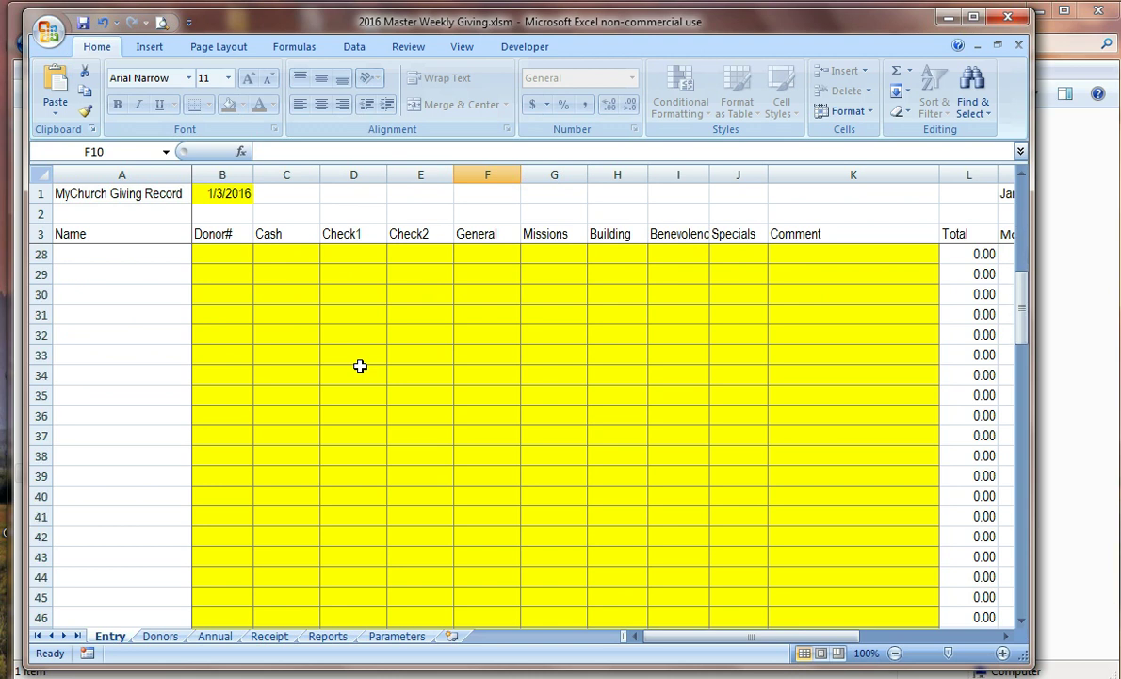
scroll(360, 365, down, 4)
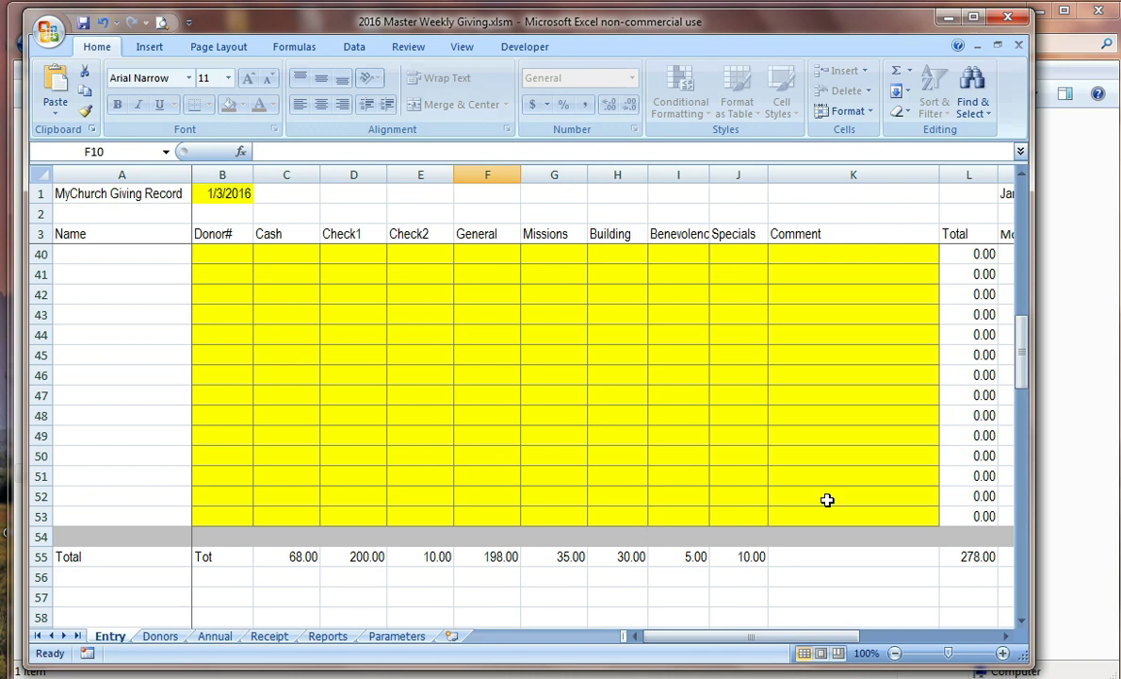
scroll(810, 503, down, 3)
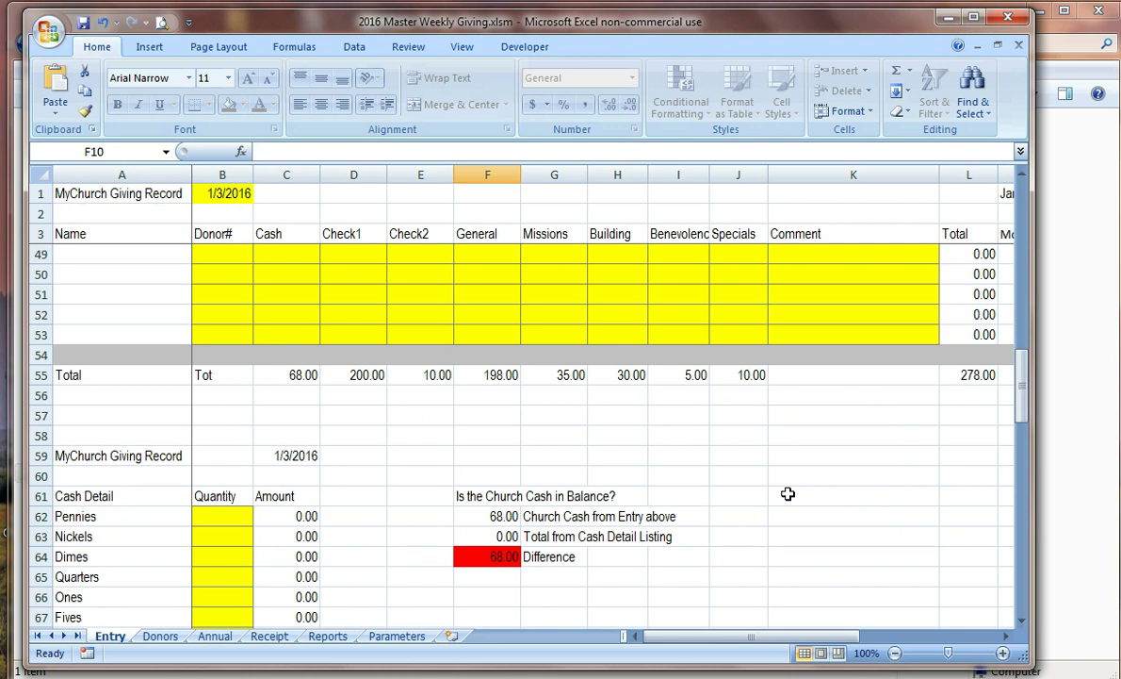
scroll(575, 471, down, 1)
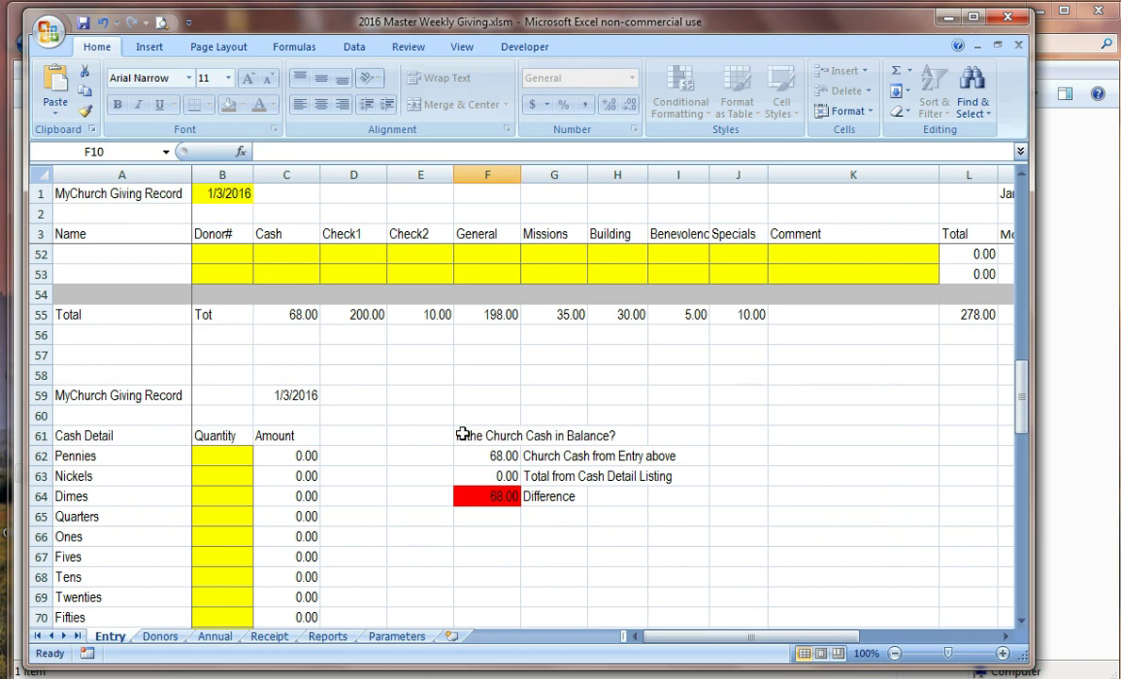
click(461, 433)
drag(490, 516, 490, 534)
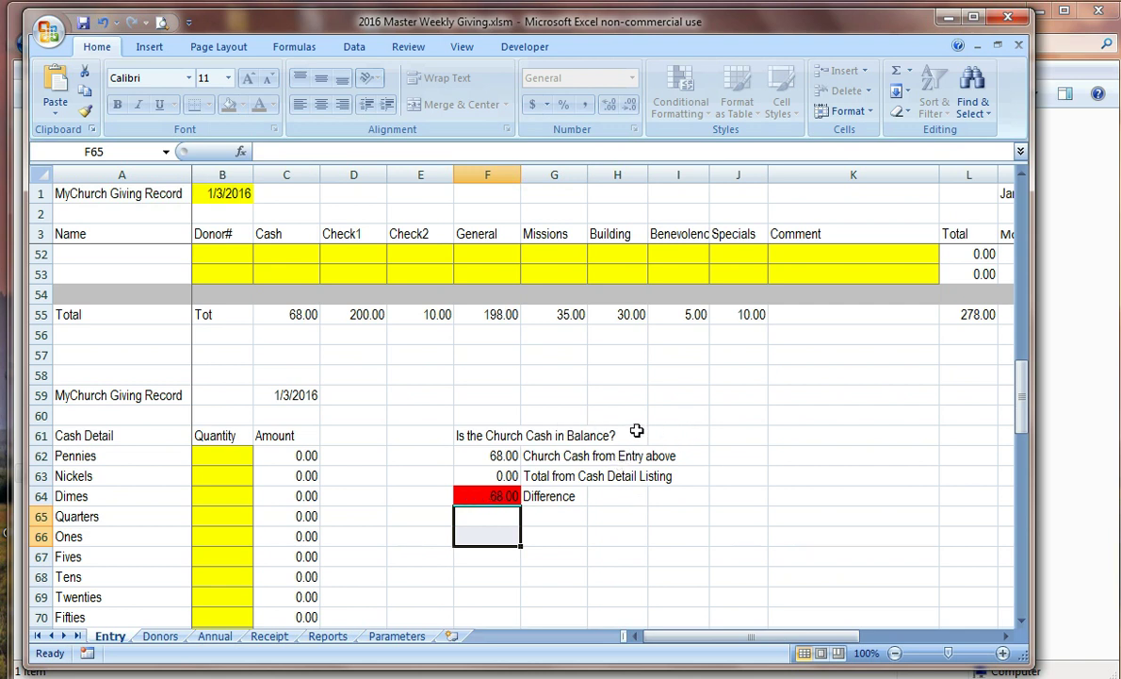
Step: Enter cash quantities of 3 ones, 3 fives, 3 tens and 1 twenty, then inspect the C72 total formula
scroll(565, 401, down, 2)
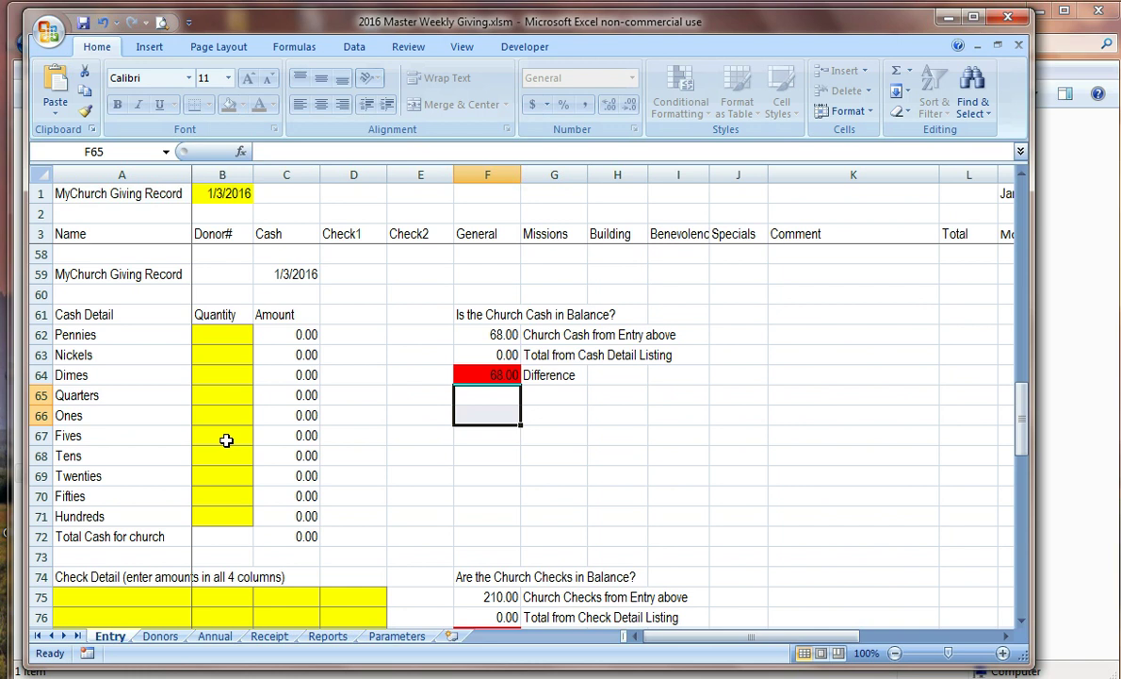
click(228, 415)
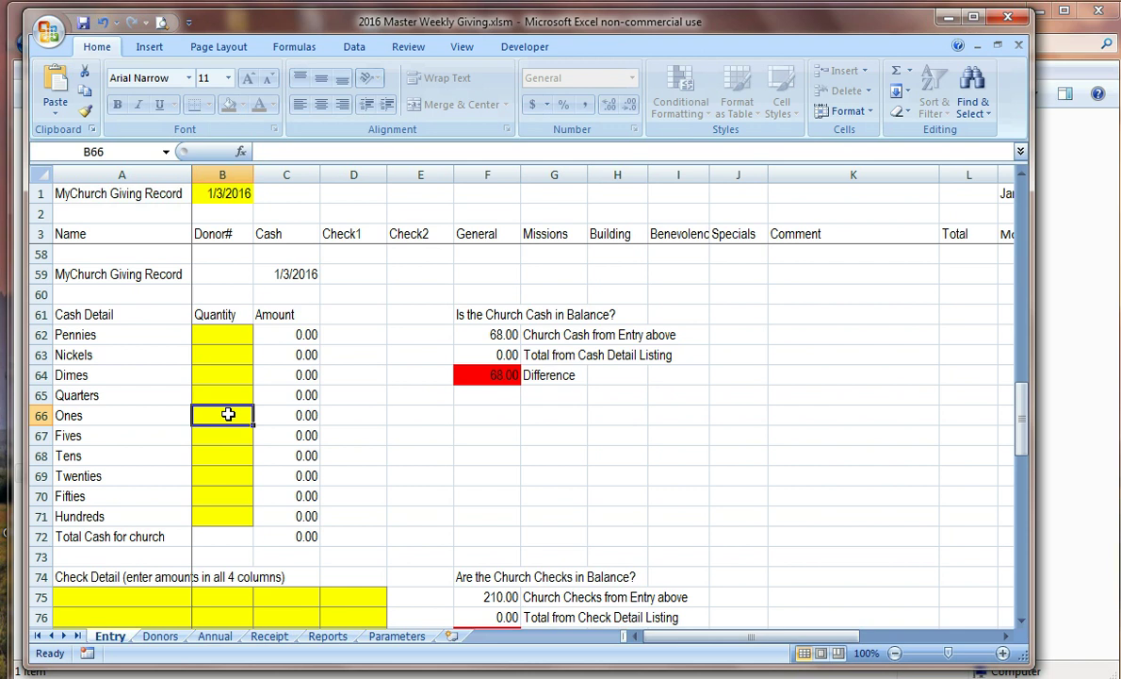
text(3)
key(Return)
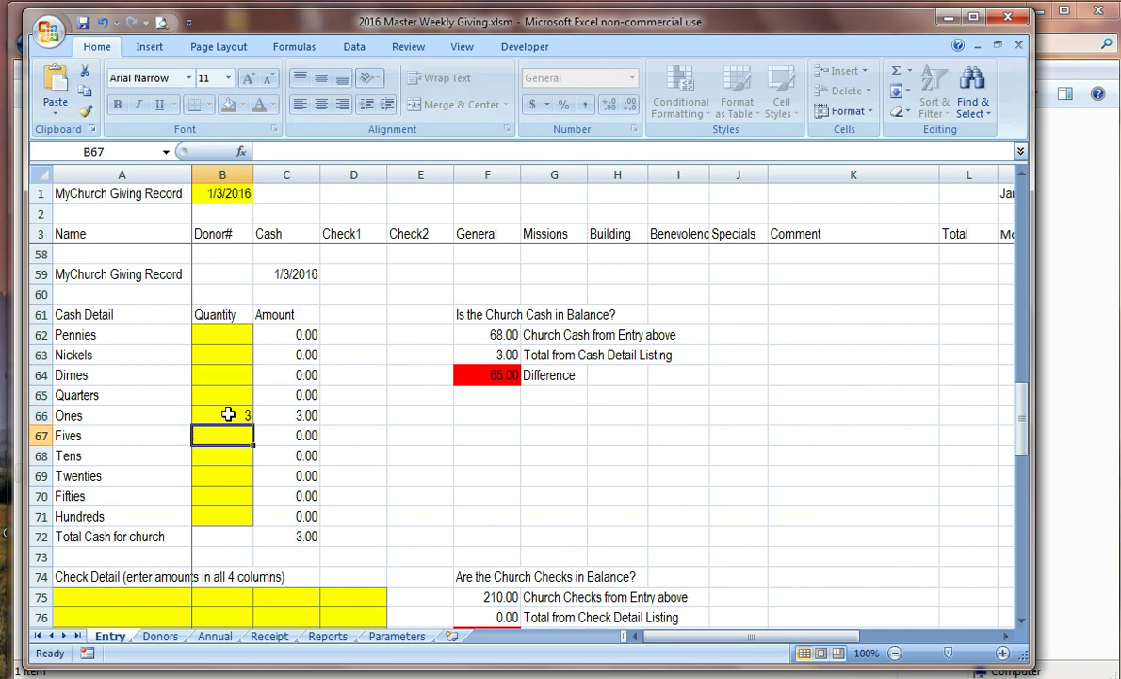
text(3)
key(Return)
text(3)
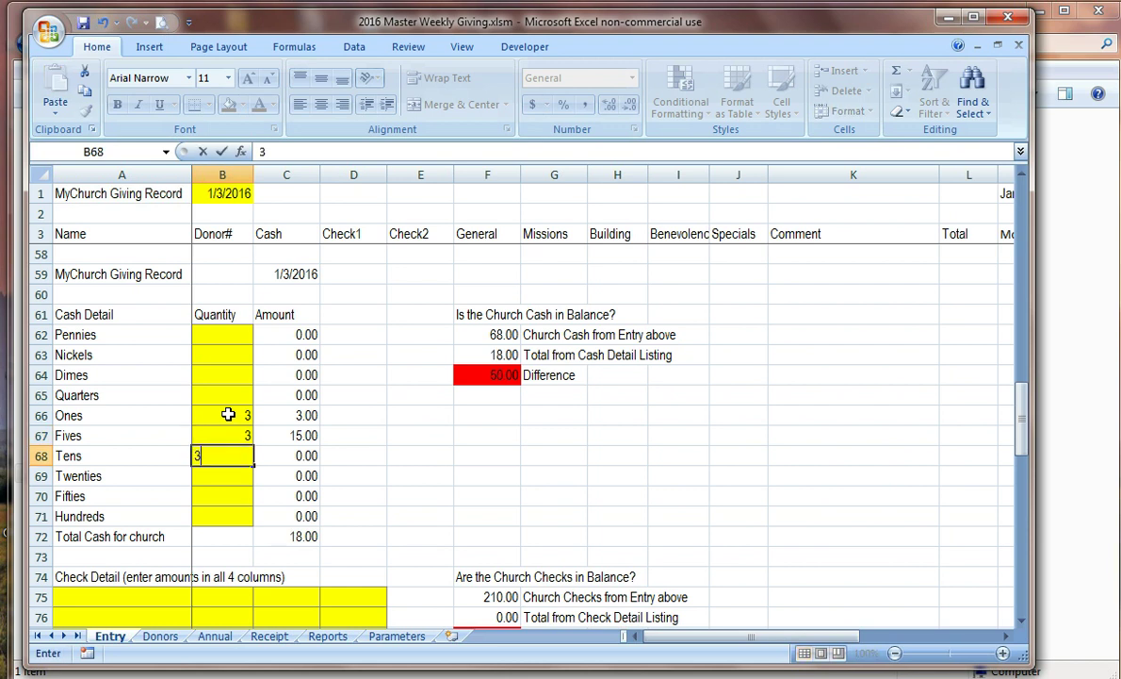
key(Return)
text(1)
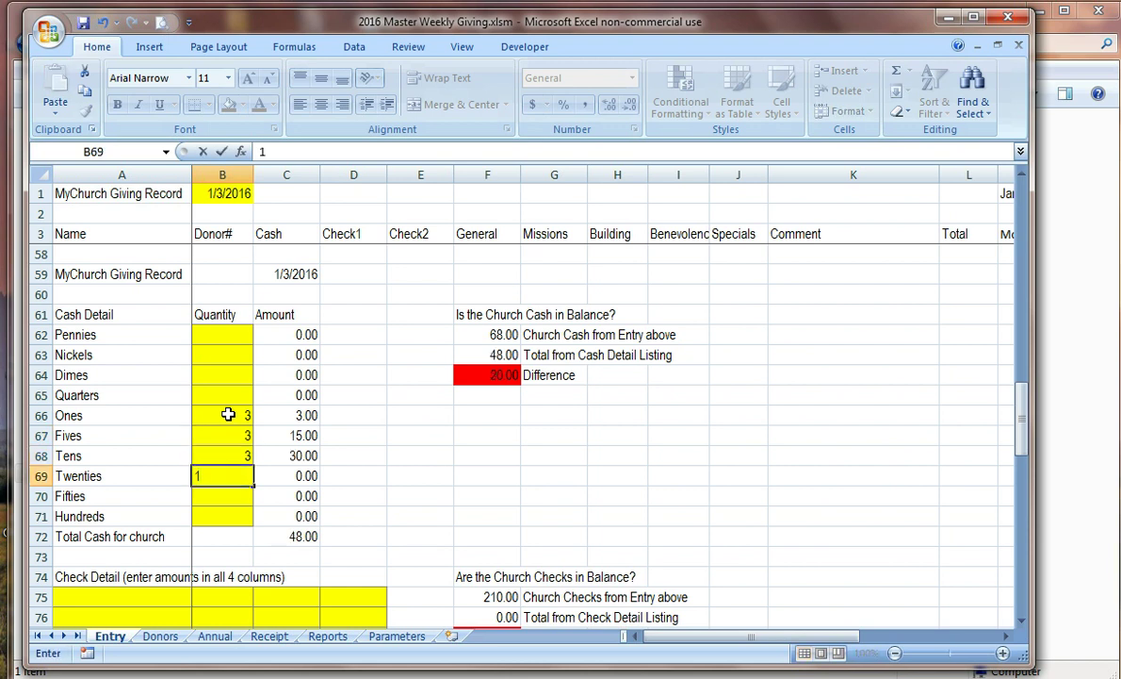
key(Return)
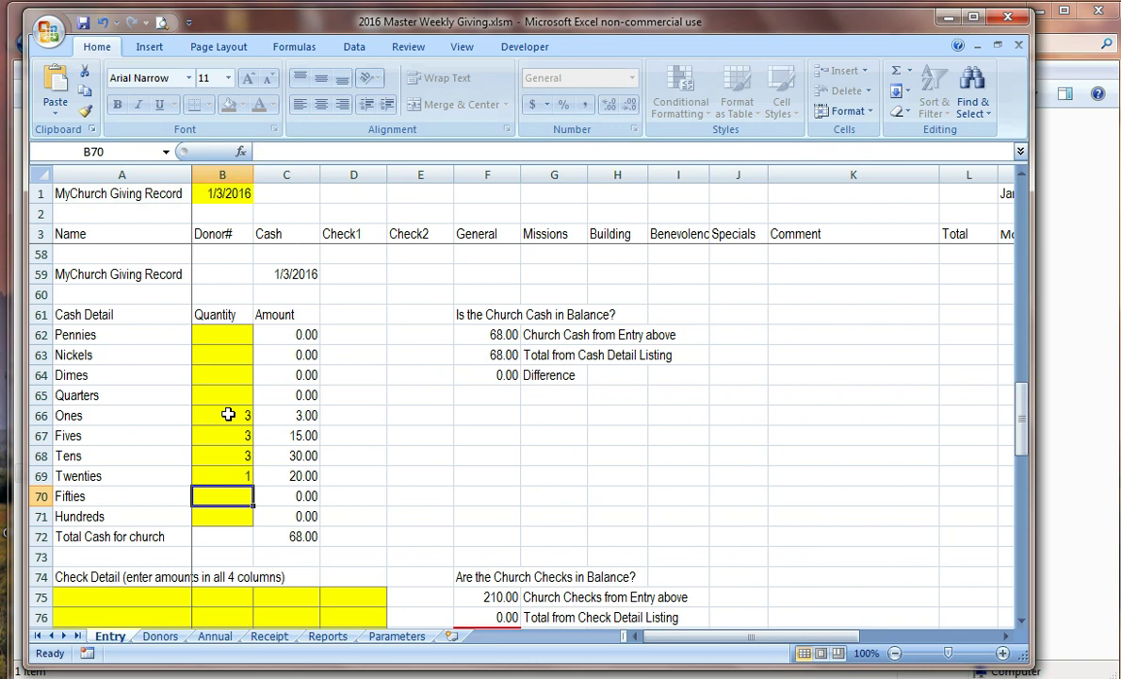
click(284, 534)
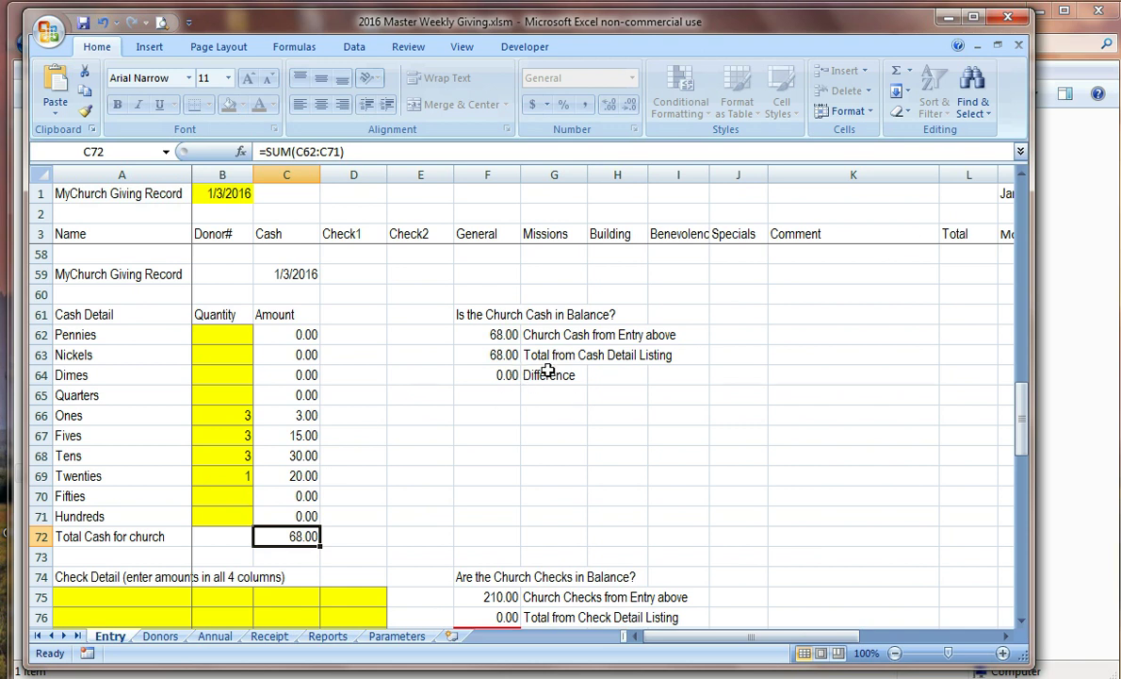
scroll(549, 374, down, 3)
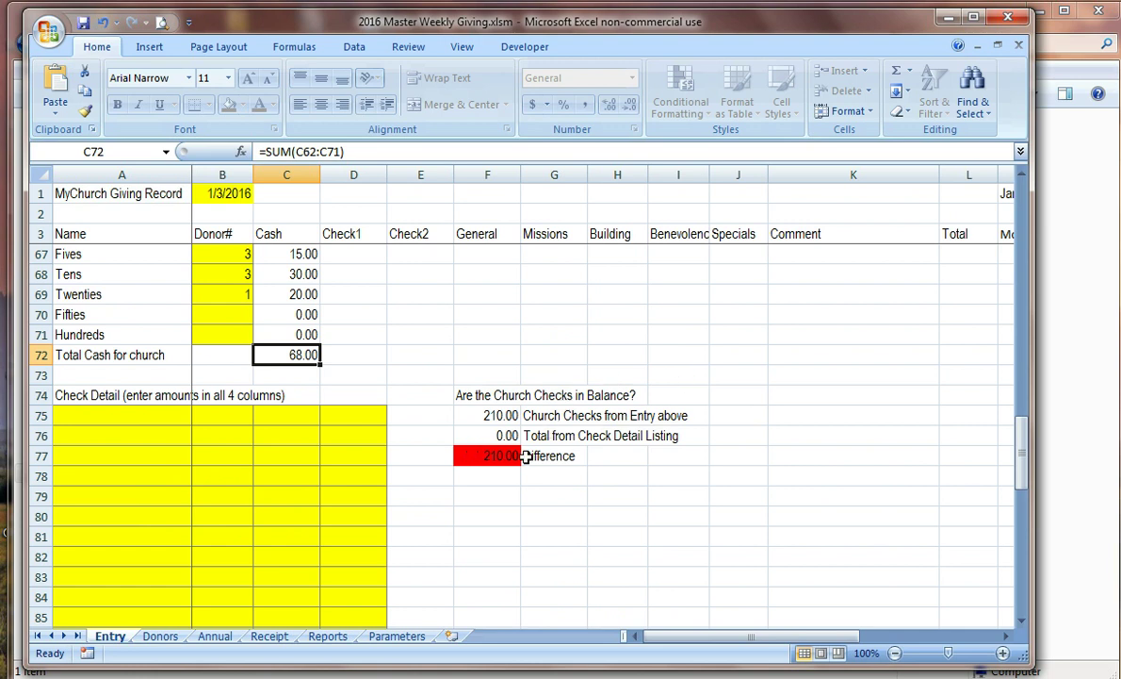
click(118, 416)
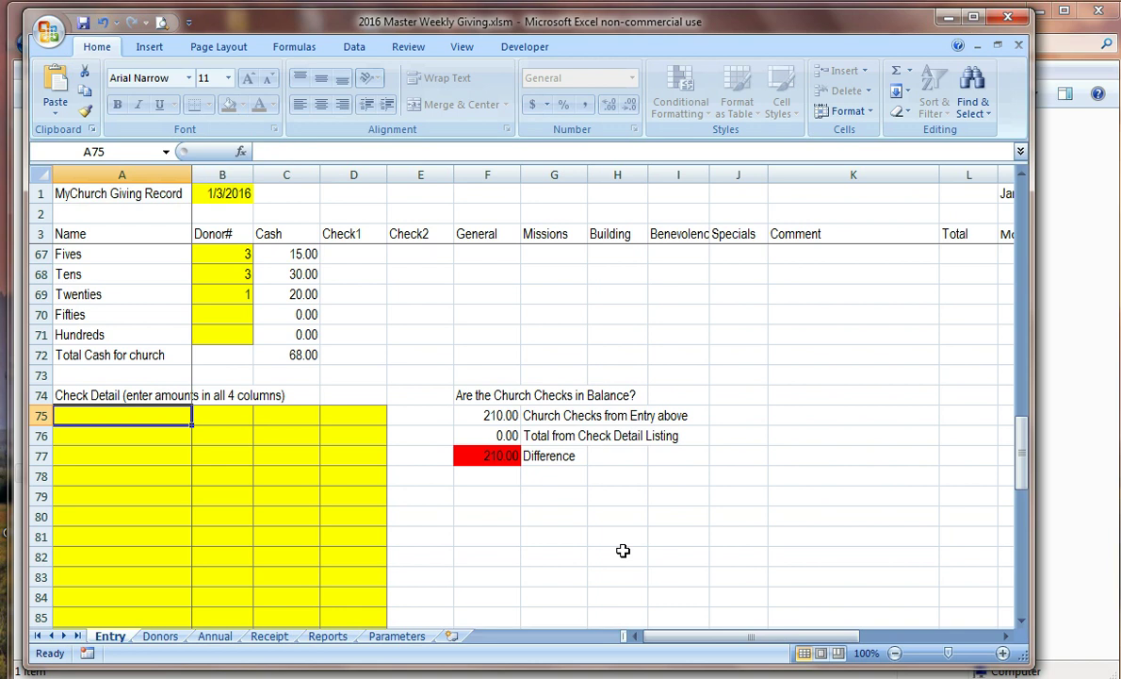
key(Down)
key(Down)
key(Down)
key(Down)
key(Up)
key(Up)
key(Up)
key(Right)
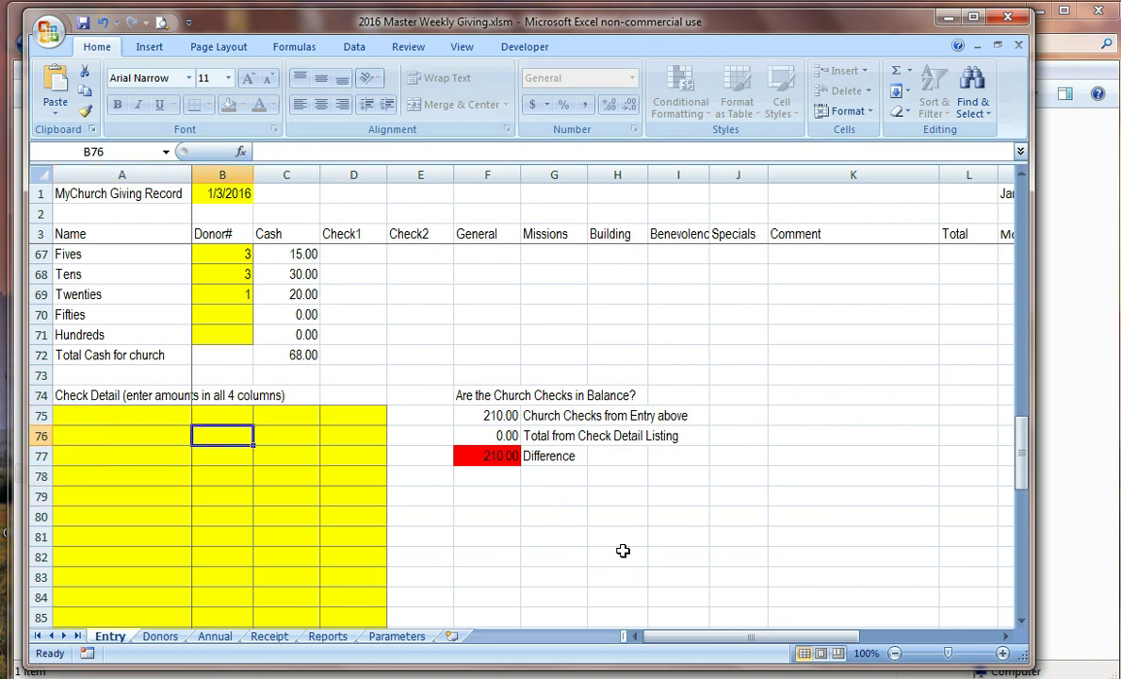
key(Right)
key(Left)
key(Up)
key(Down)
key(Down)
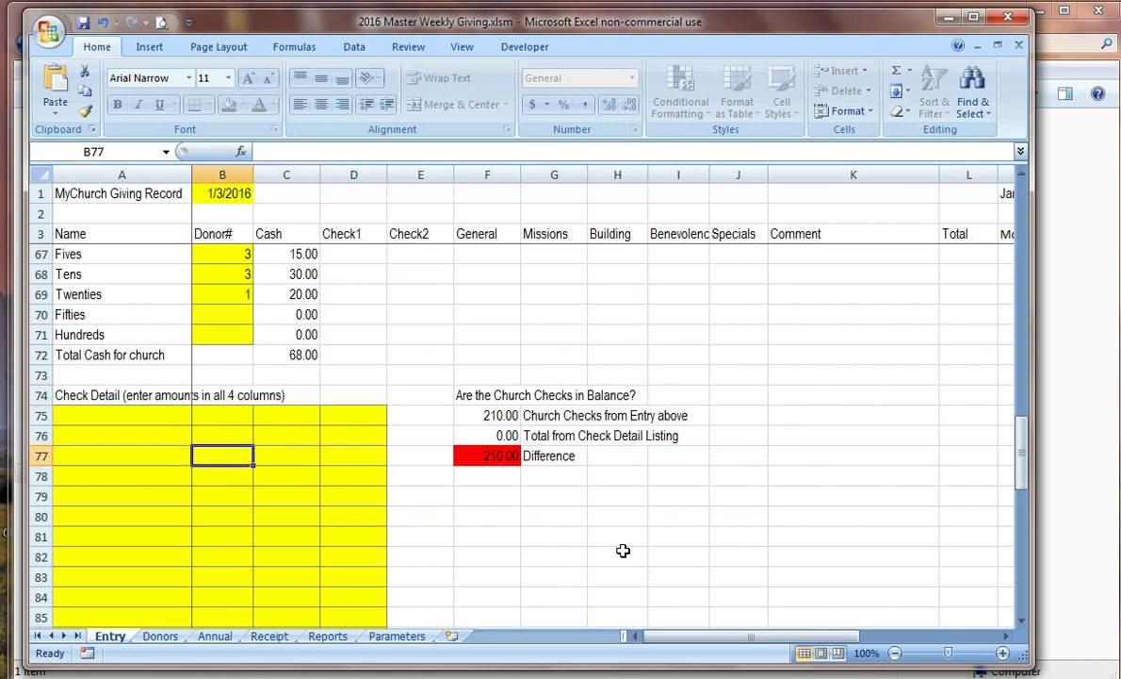
key(Down)
key(Up)
key(Up)
key(Left)
key(Up)
key(Right)
key(Right)
key(Right)
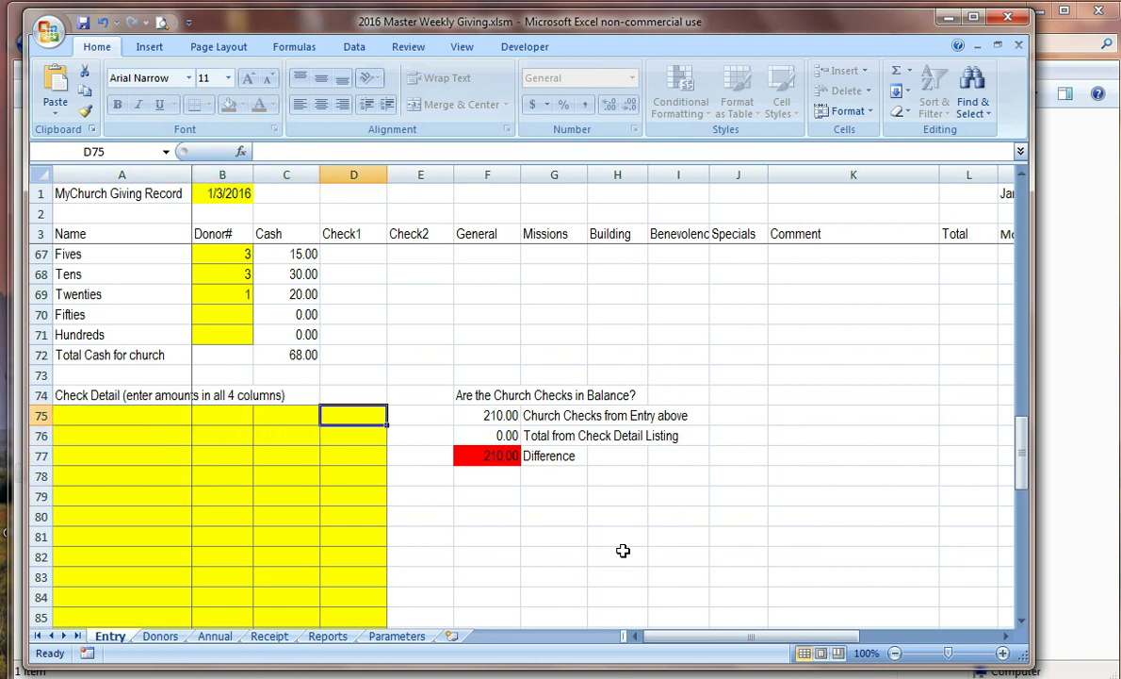
key(Down)
key(Left)
key(Left)
key(Left)
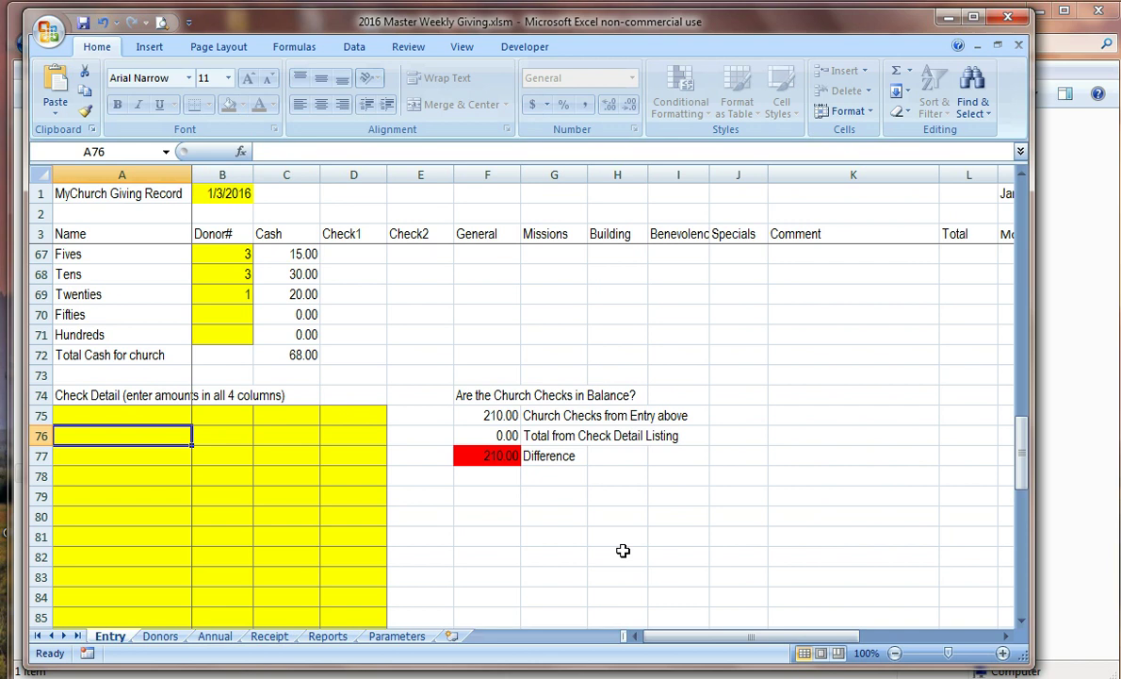
key(Up)
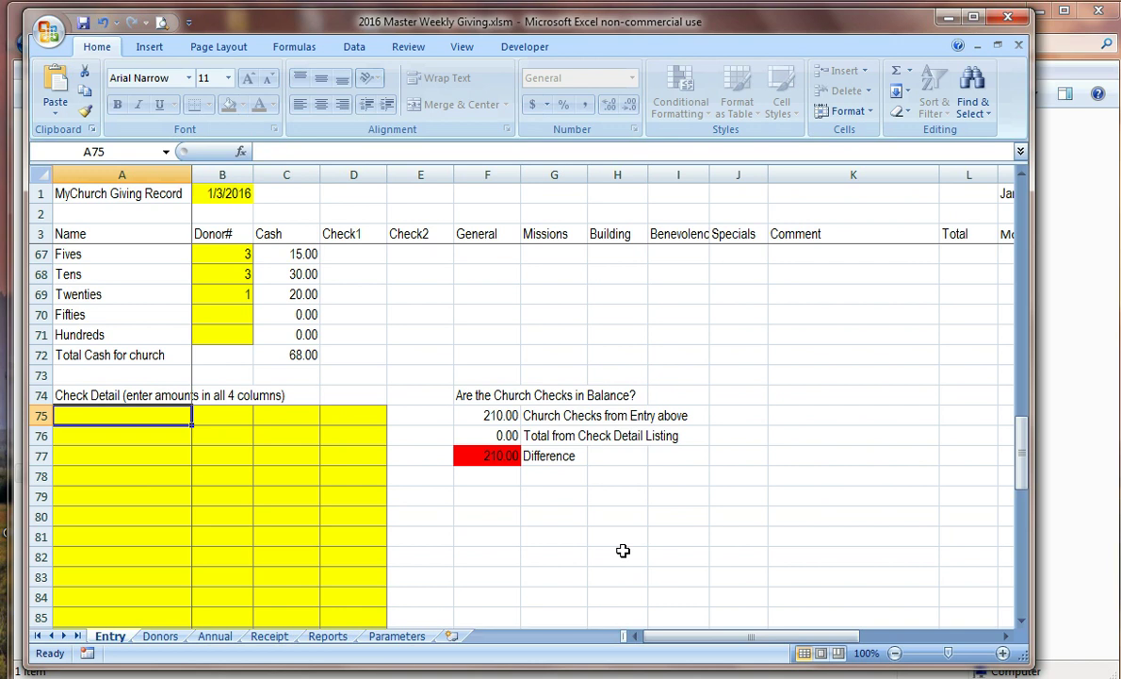
text(50)
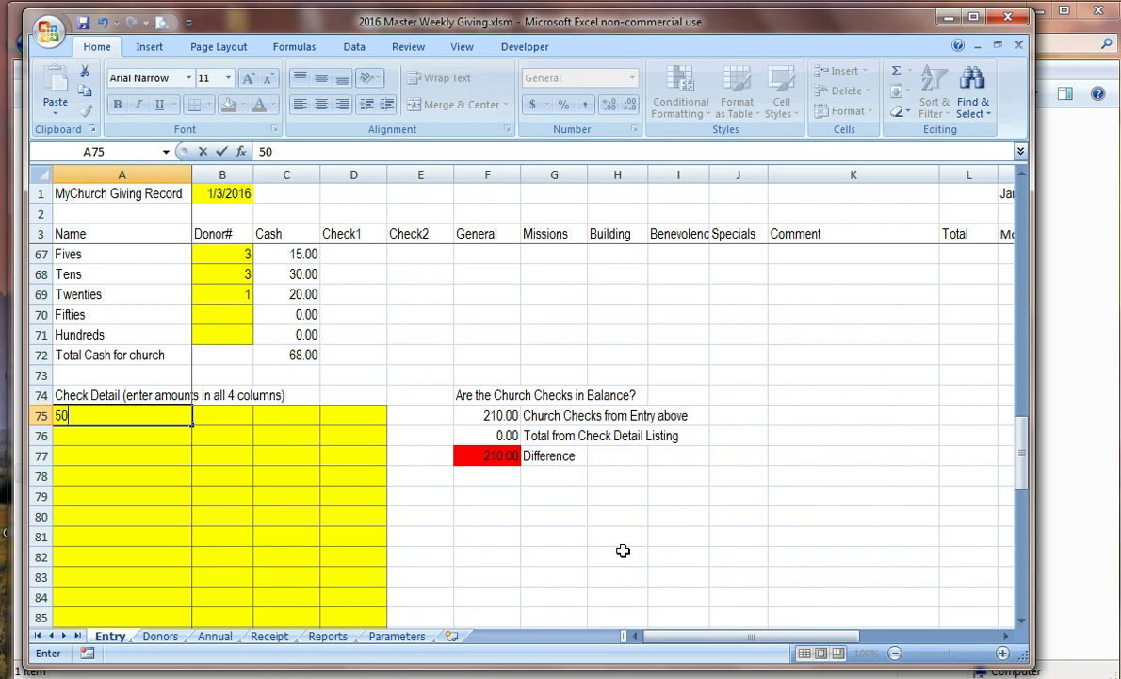
key(Return)
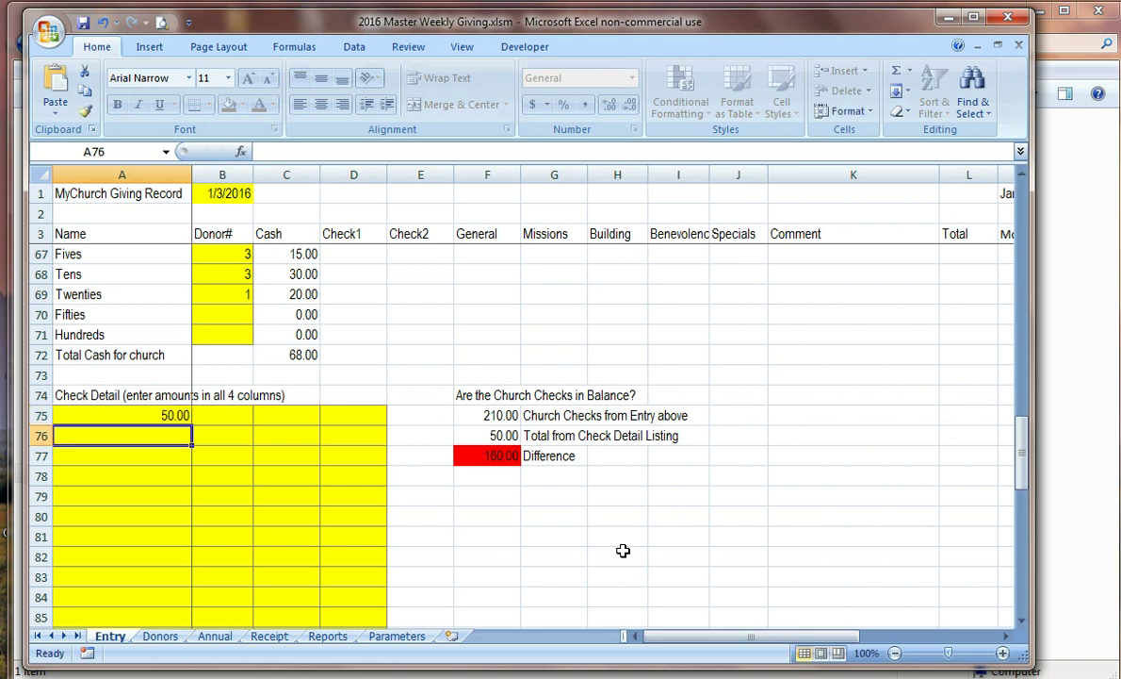
text(1)
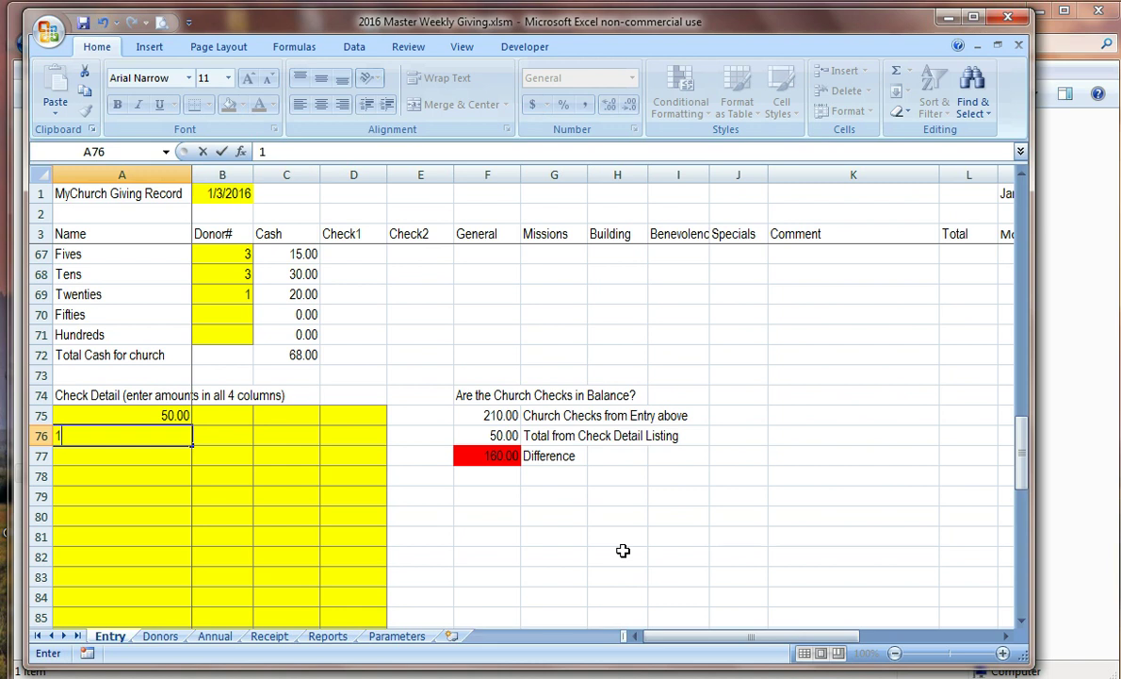
text(00)
key(Return)
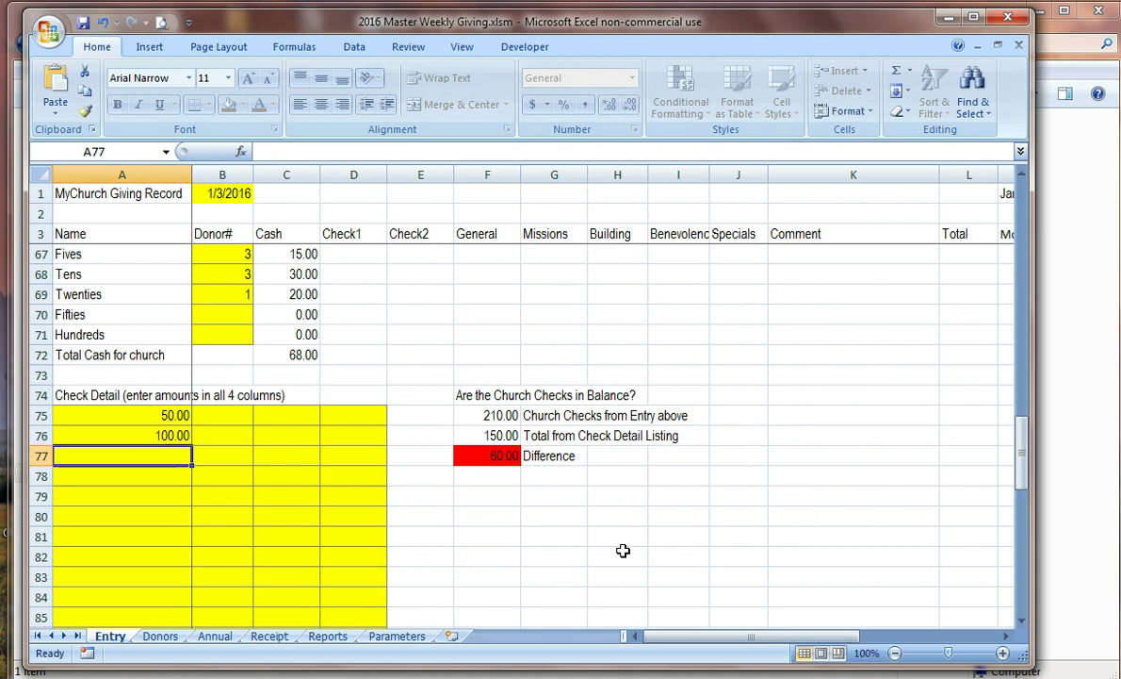
text(50)
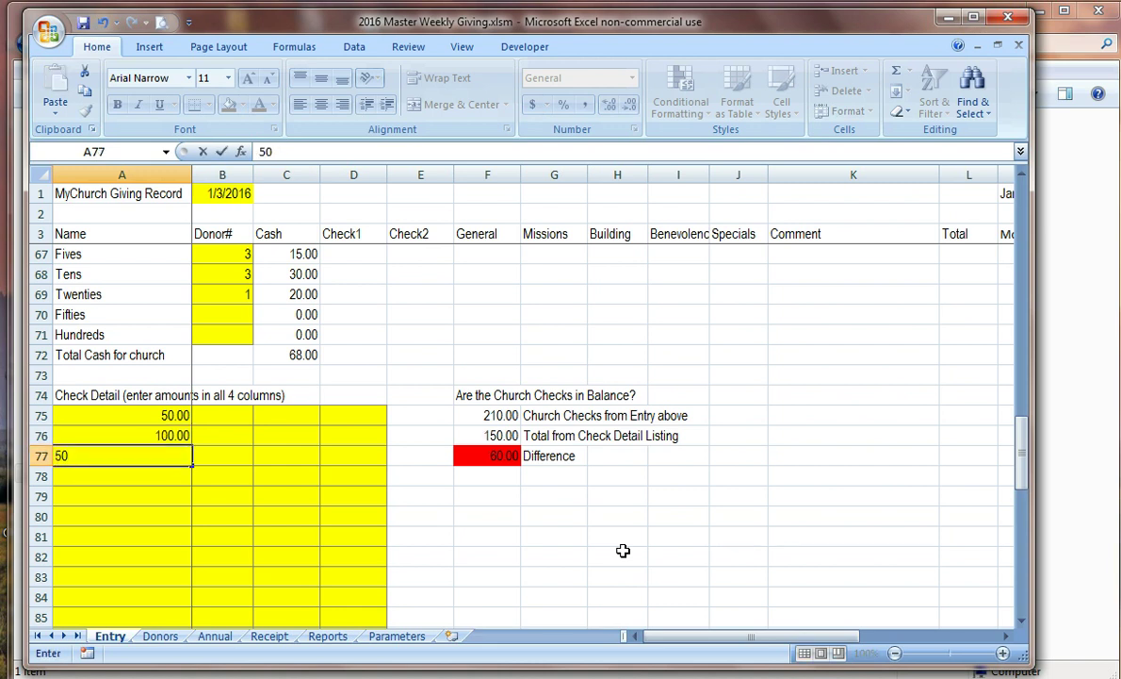
key(Return)
text(10)
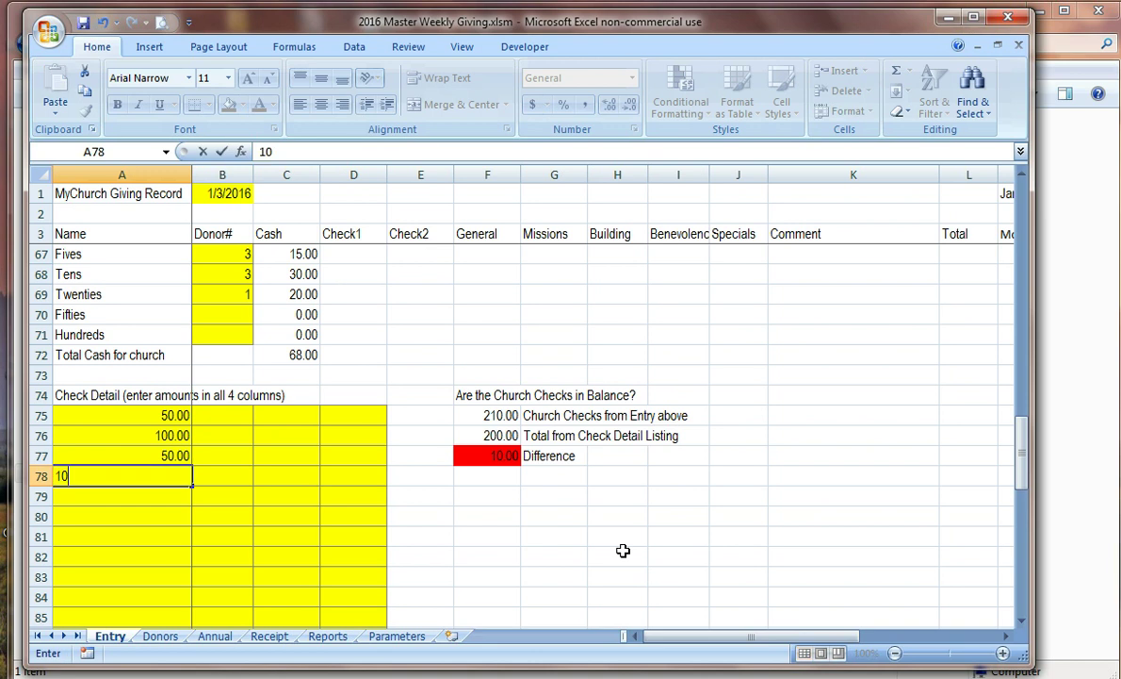
key(Return)
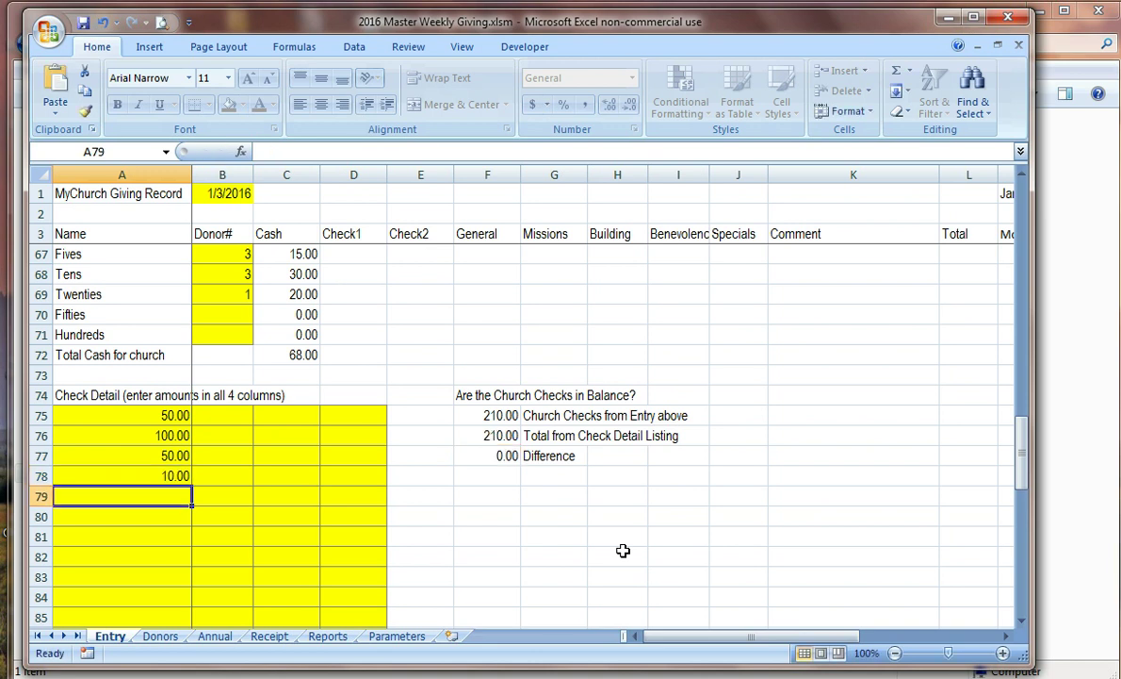
scroll(443, 414, down, 3)
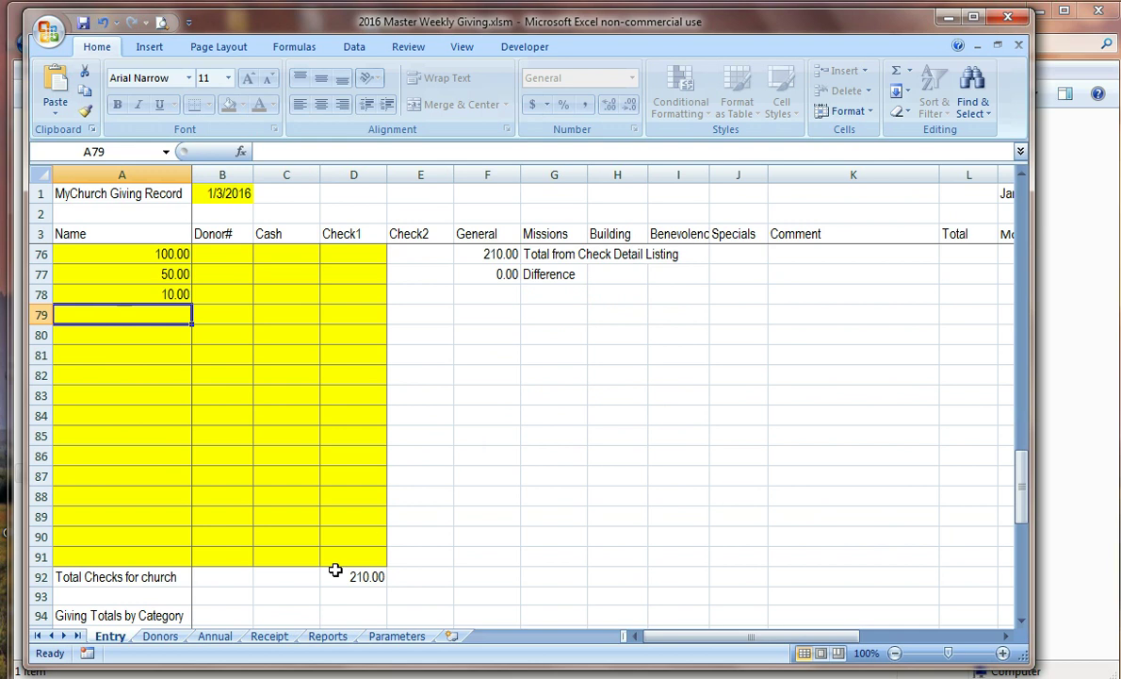
scroll(400, 568, up, 3)
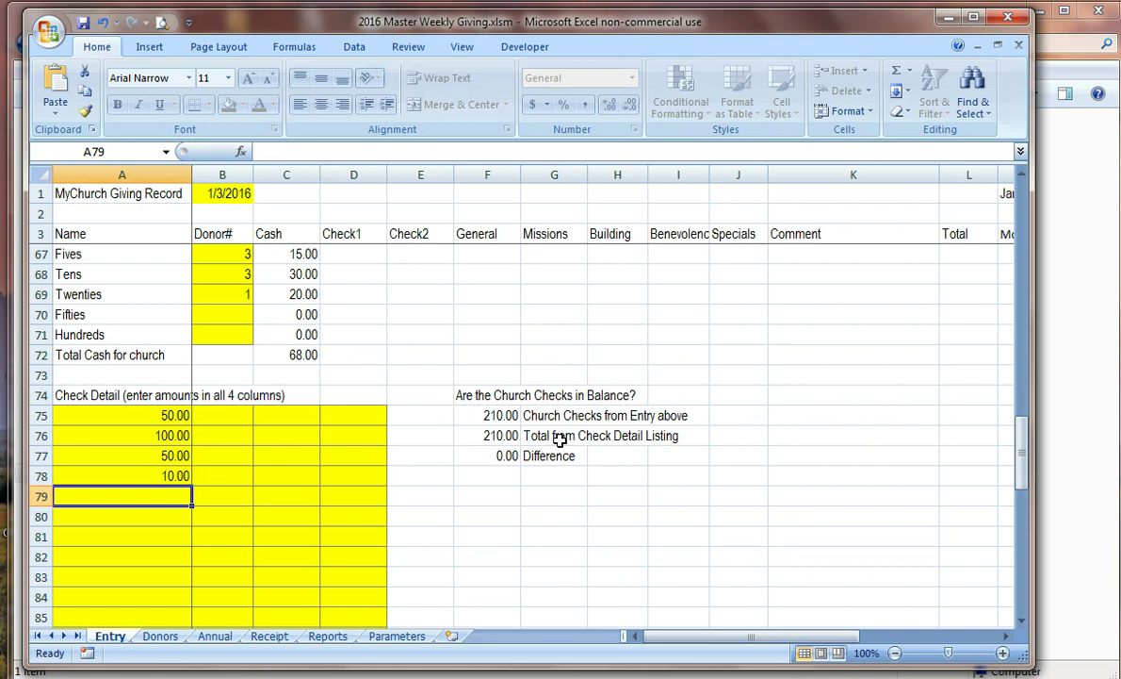
scroll(553, 443, down, 3)
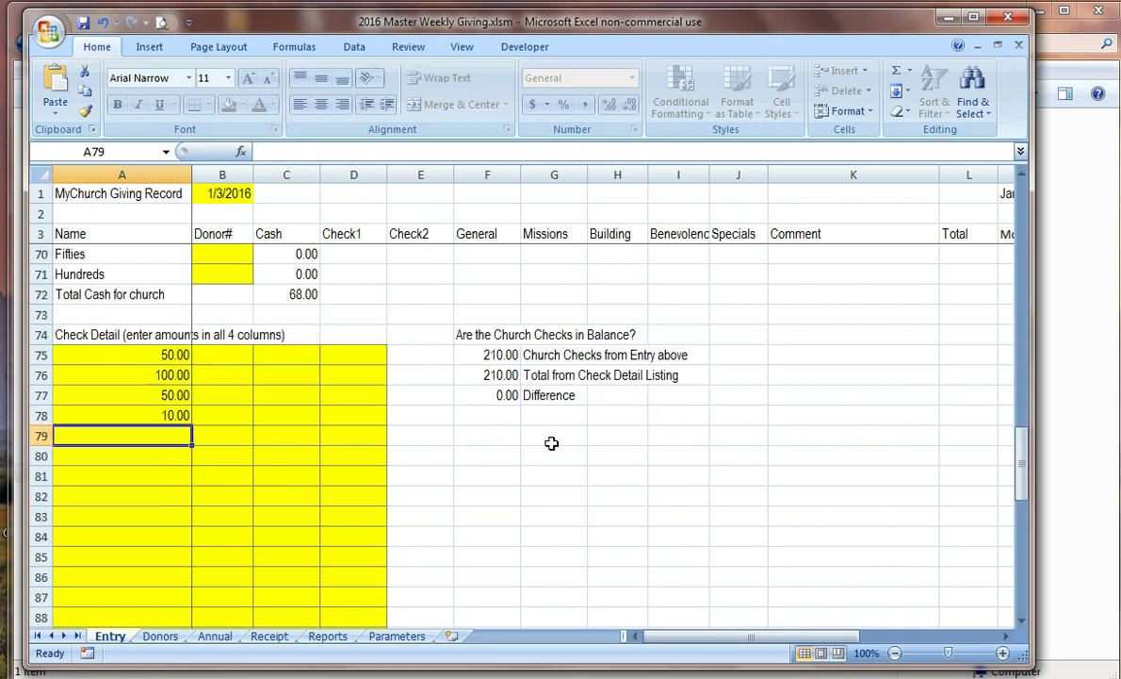
scroll(604, 465, up, 2)
Step: Run macro menu option 1 (Entry Is Complete so Save and Print) to post the 1/3/2016 gifts
key(ctrl+m)
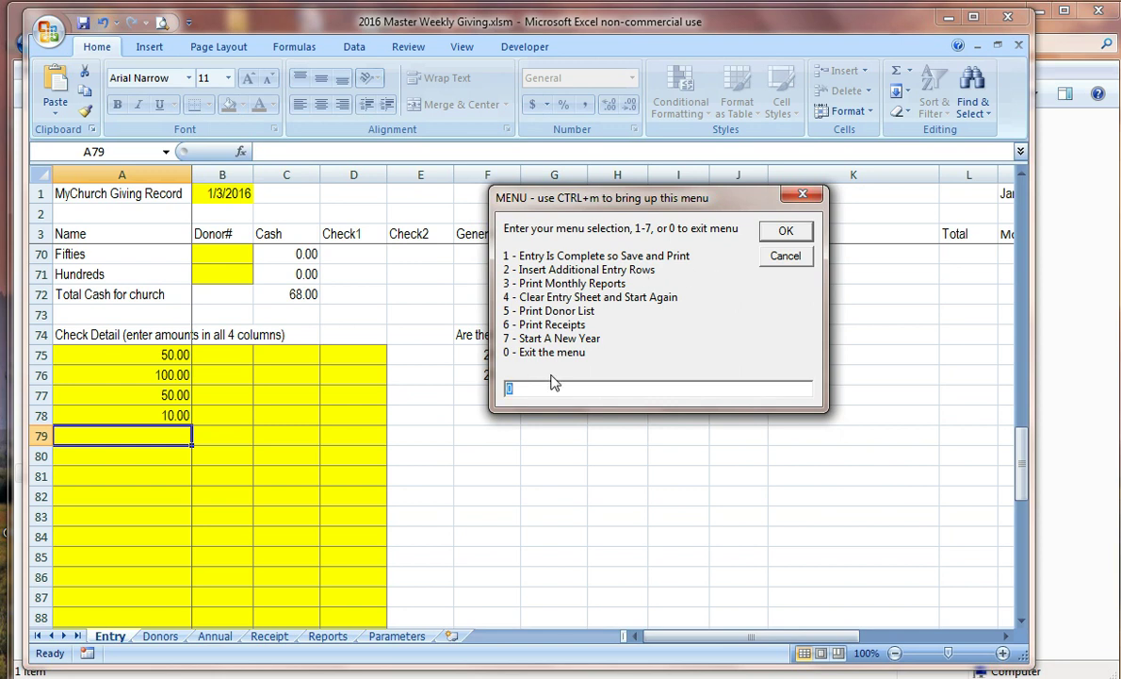
text(1)
click(787, 233)
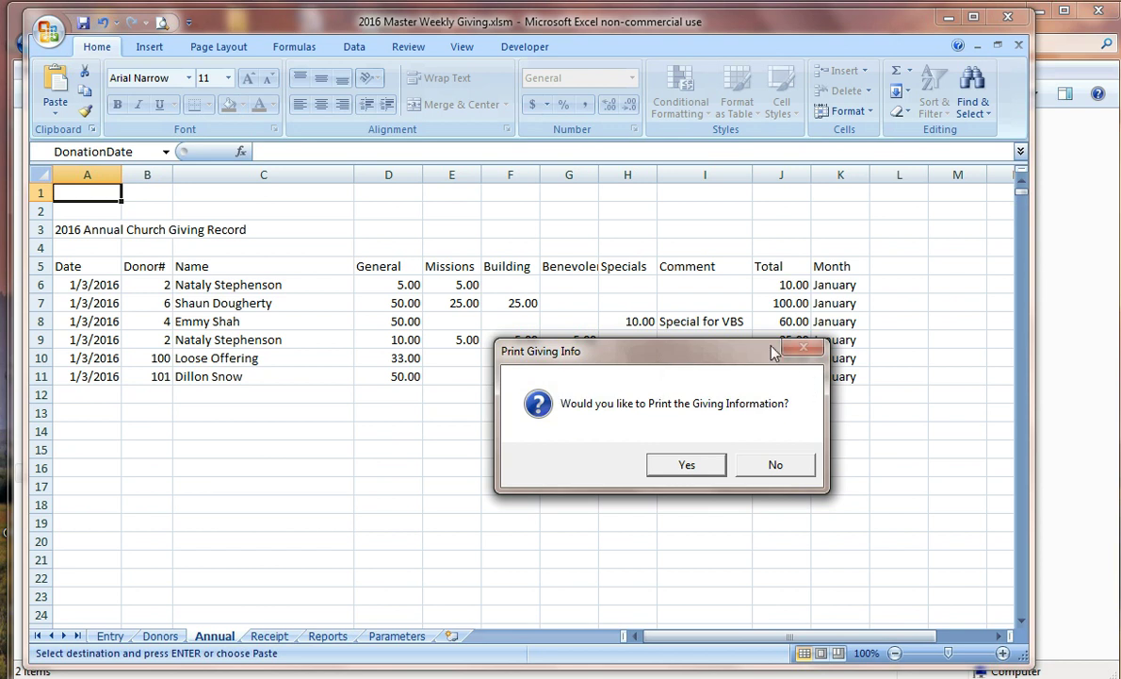
Step: Skip printing the giving information and confirm the save as 20160103 Weekly Giving Record-1.xlsm
drag(670, 351, 631, 383)
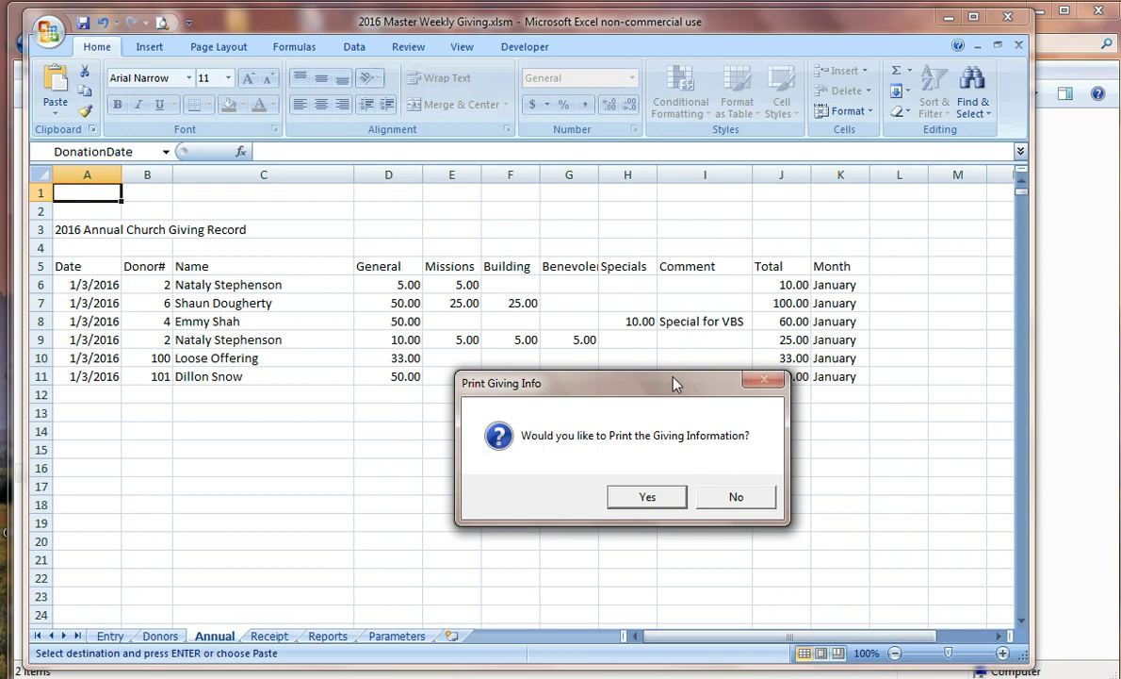
click(738, 496)
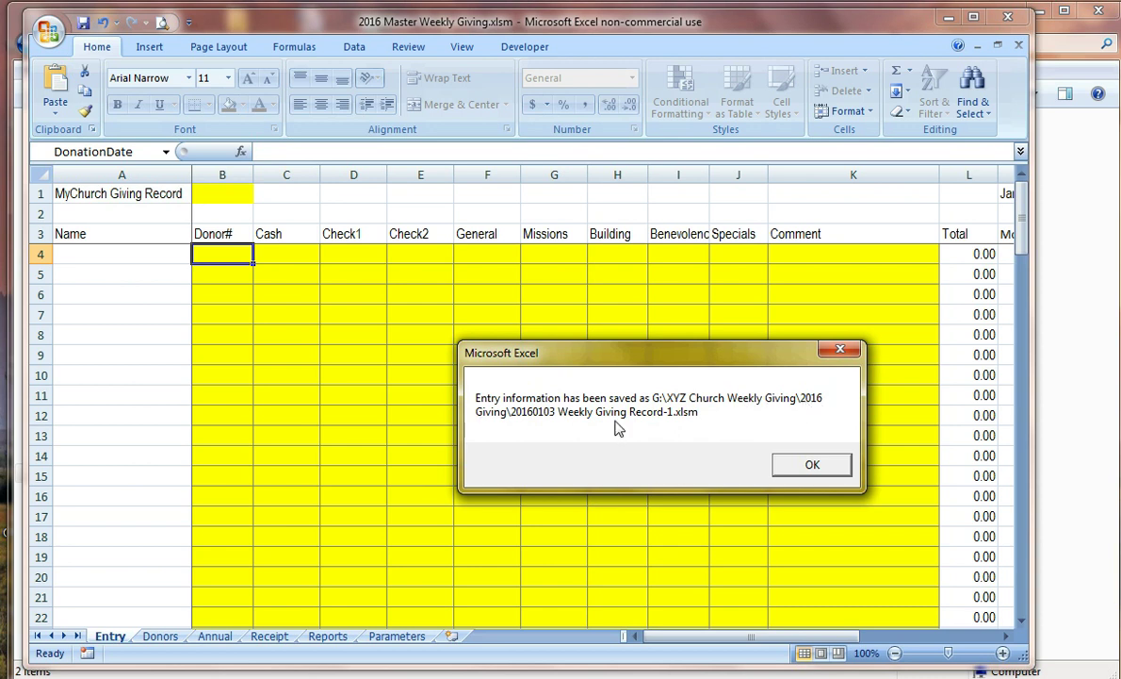
click(813, 464)
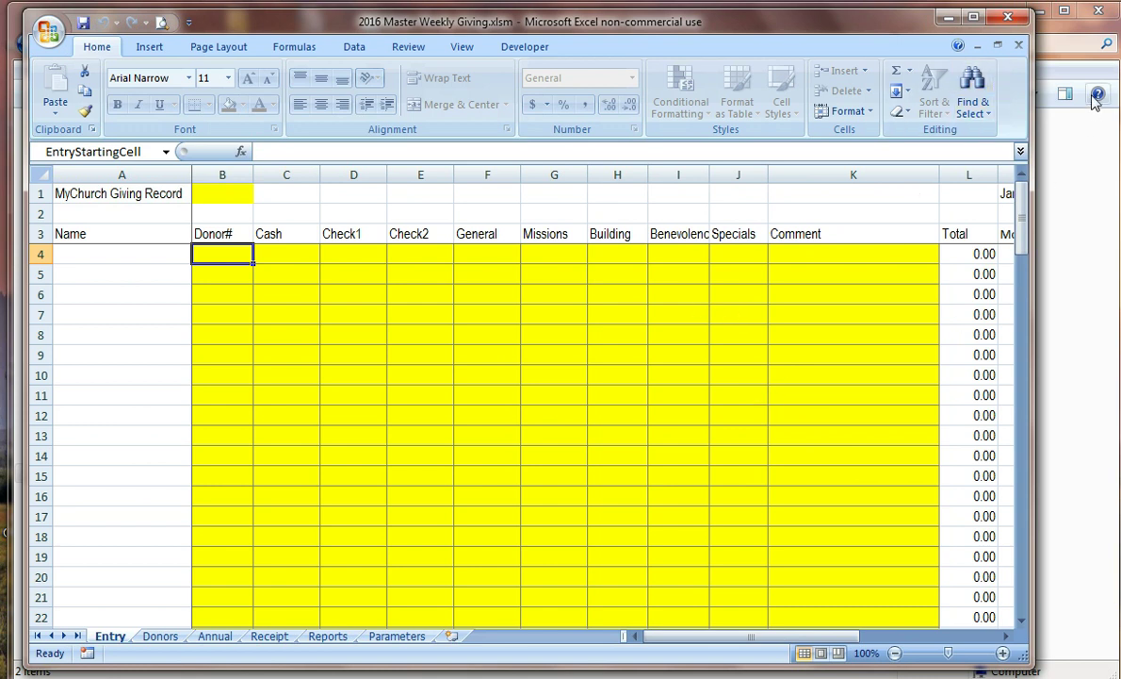
Step: Minimize Excel and select 20160103 Weekly Giving Record-1.xlsm in the 2016 Giving folder
click(956, 17)
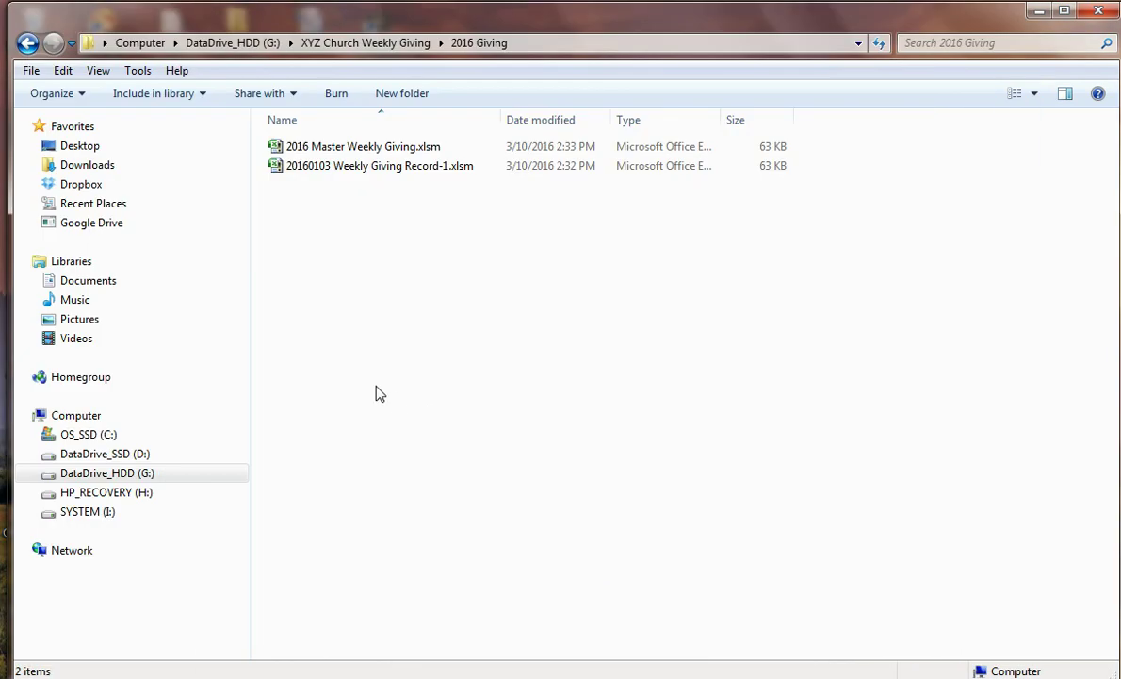
click(360, 169)
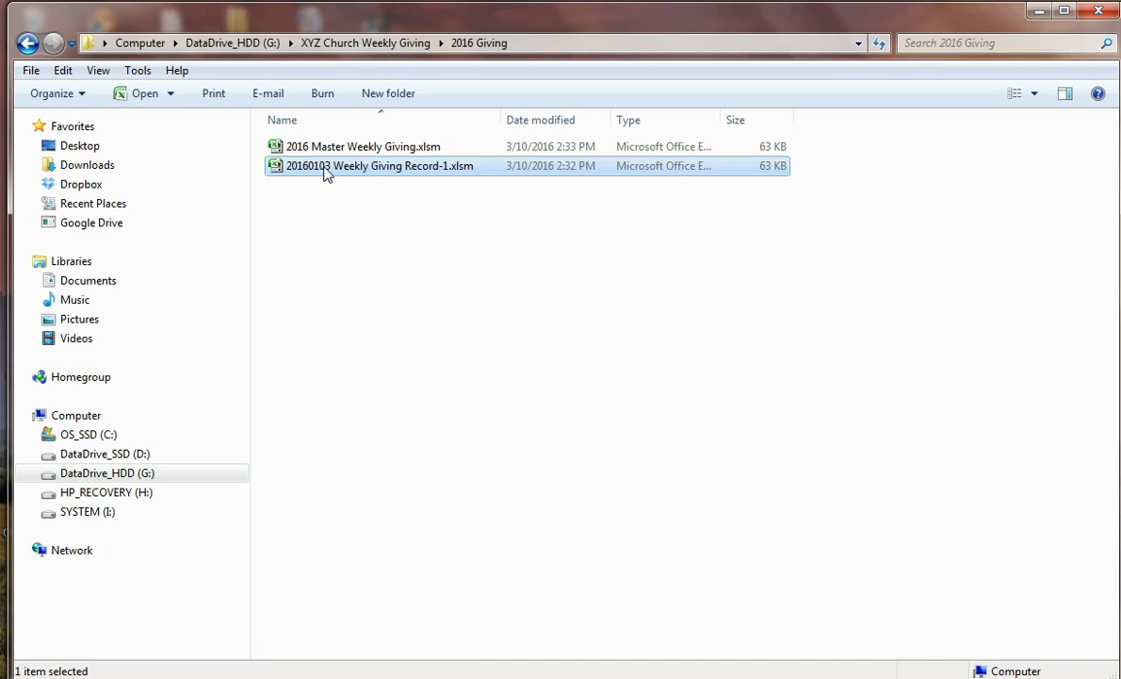
Step: Open 20160103 Weekly Giving Record-1.xlsm, review its 278.00 church total, and close it
double_click(279, 171)
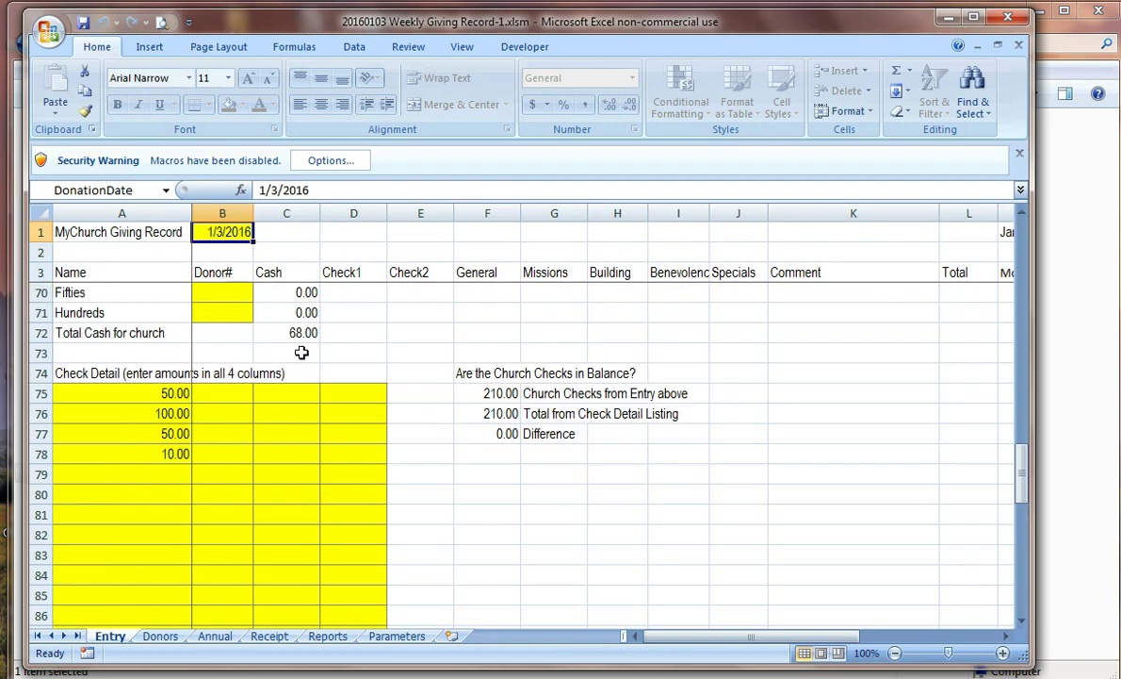
scroll(251, 308, up, 5)
scroll(251, 308, up, 17)
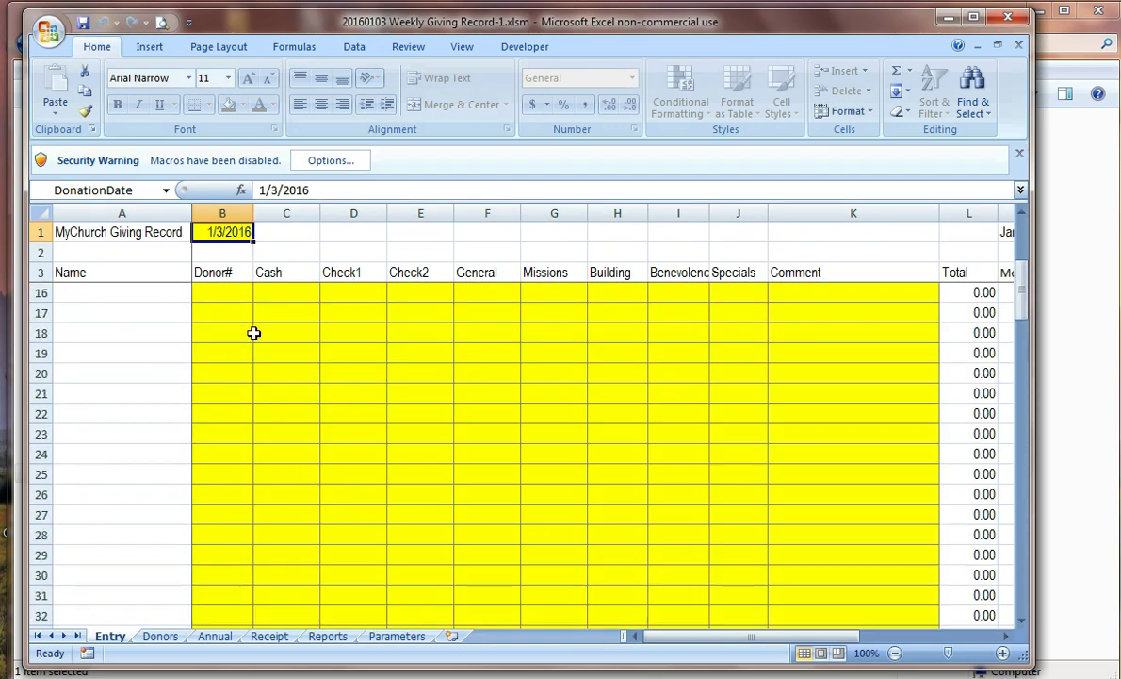
scroll(234, 301, down, 20)
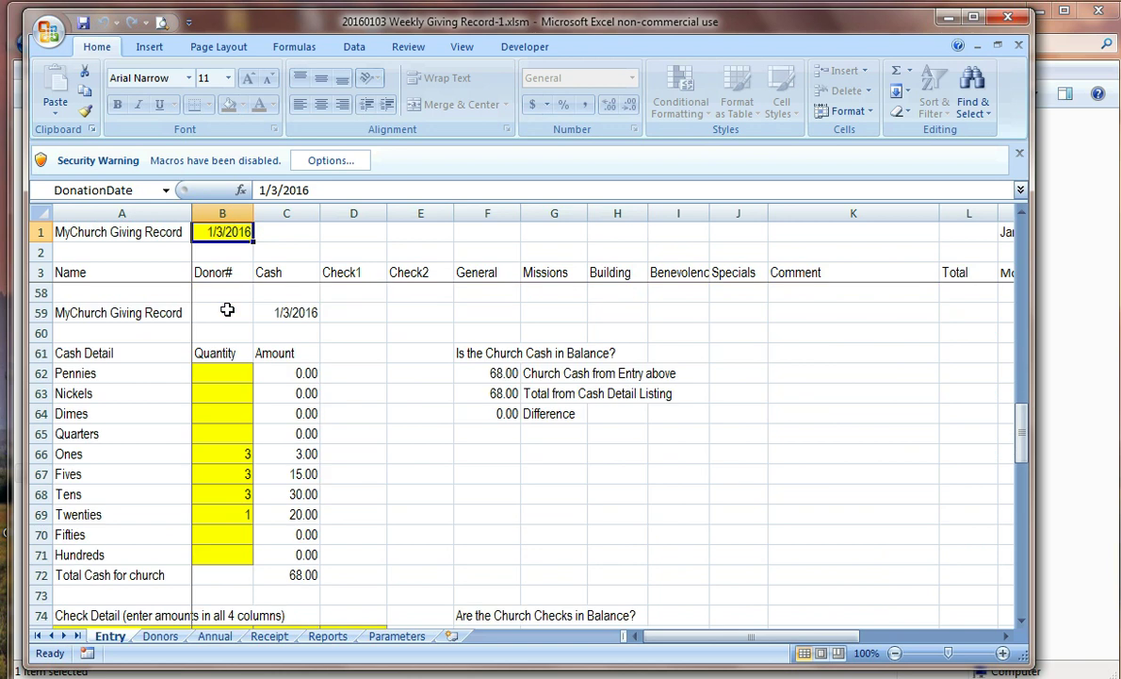
scroll(228, 293, up, 3)
scroll(193, 403, down, 5)
scroll(303, 423, down, 6)
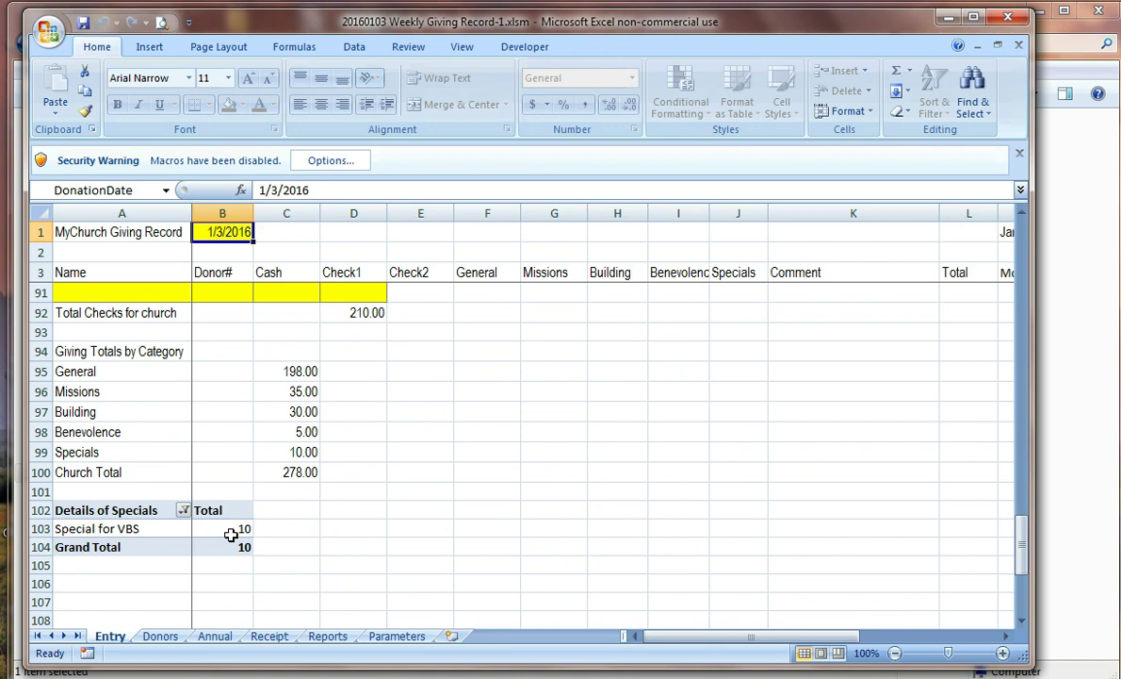
click(1020, 47)
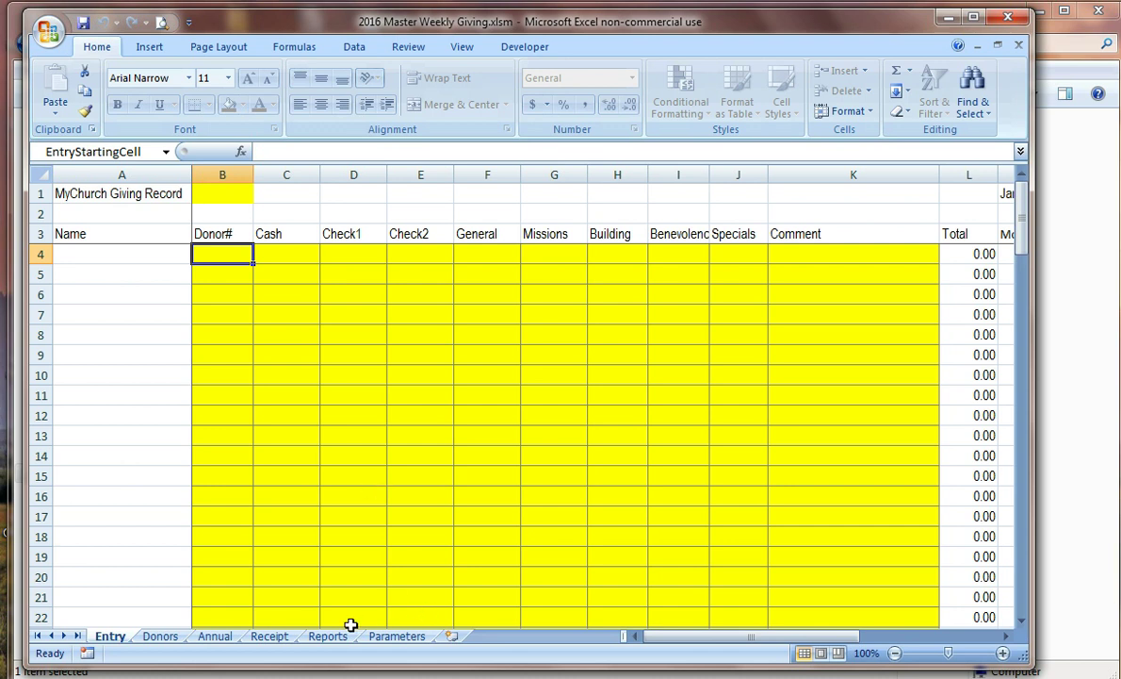
Step: View the 2016 Monthly Giving Report showing January's 278.00 total and bring up the macro menu
click(319, 638)
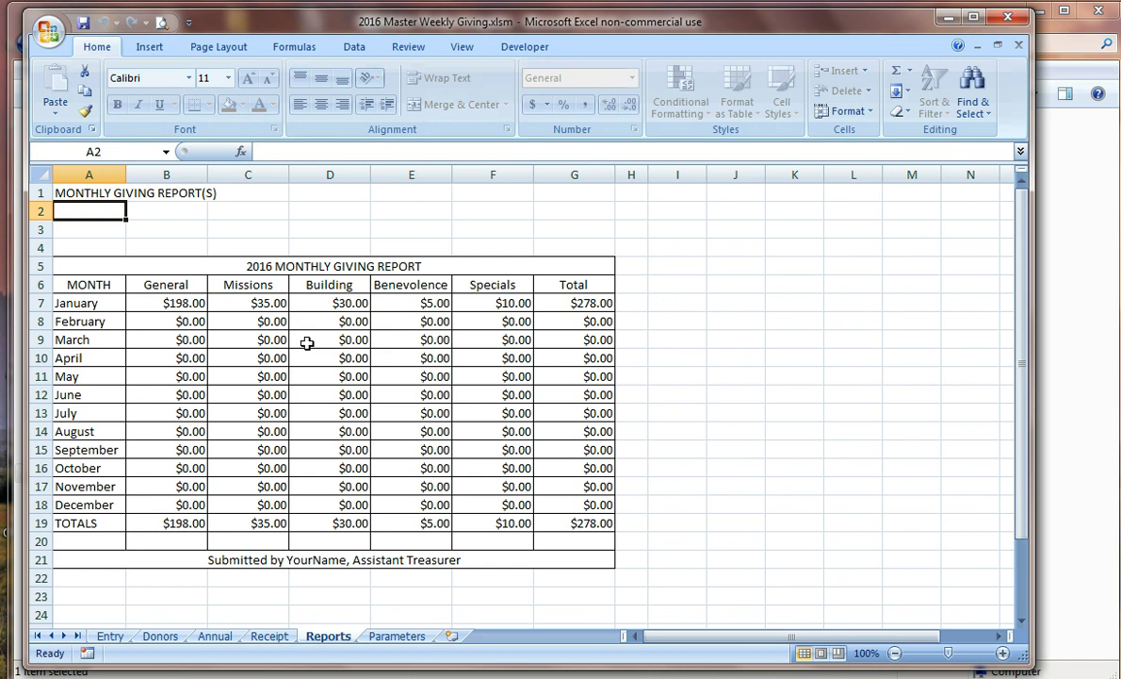
key(ctrl+m)
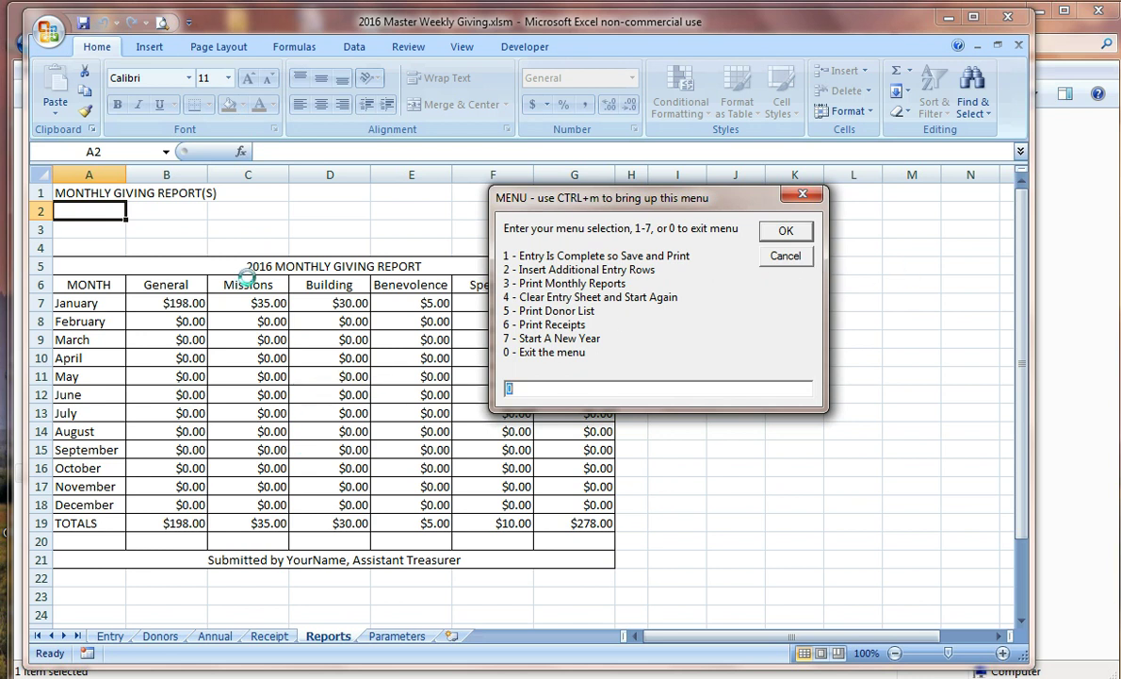
Step: Cancel the macro menu and review the Annual record, selecting A12 below the six 1/3/2016 gifts
click(794, 257)
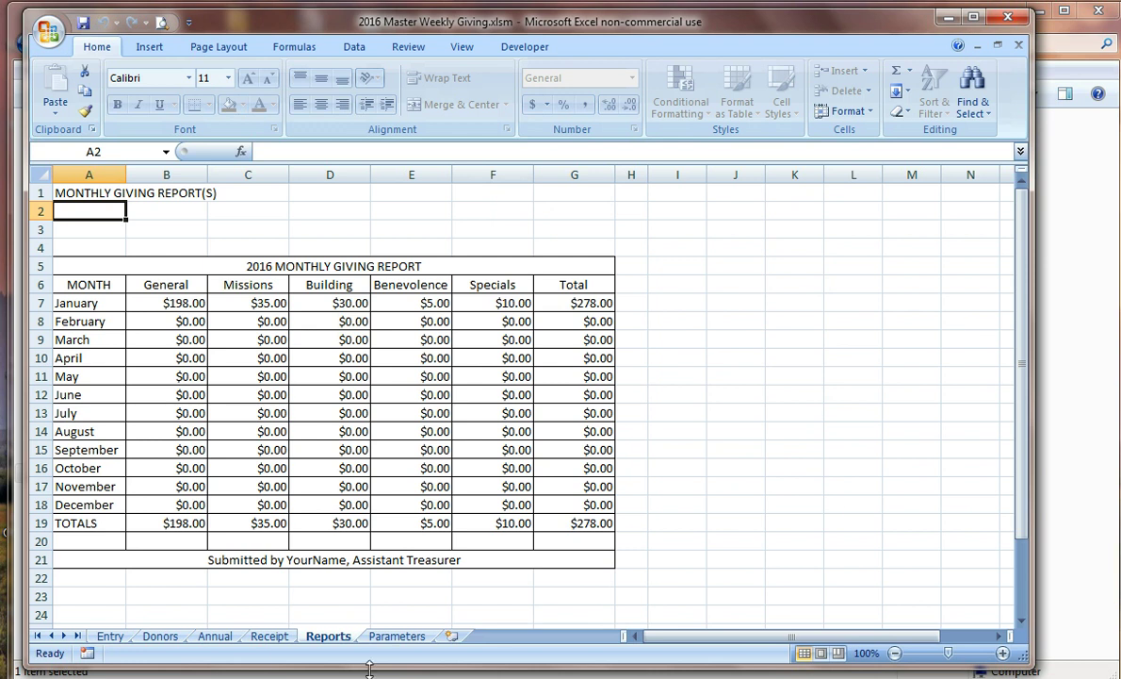
click(212, 637)
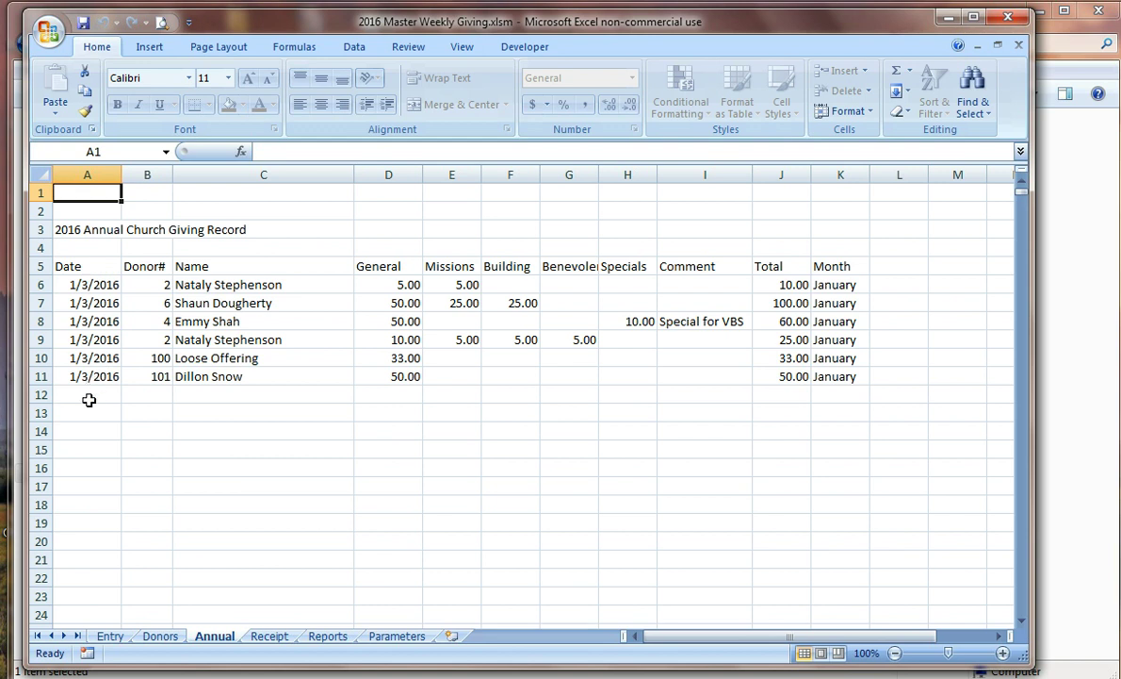
drag(87, 396, 75, 592)
click(95, 394)
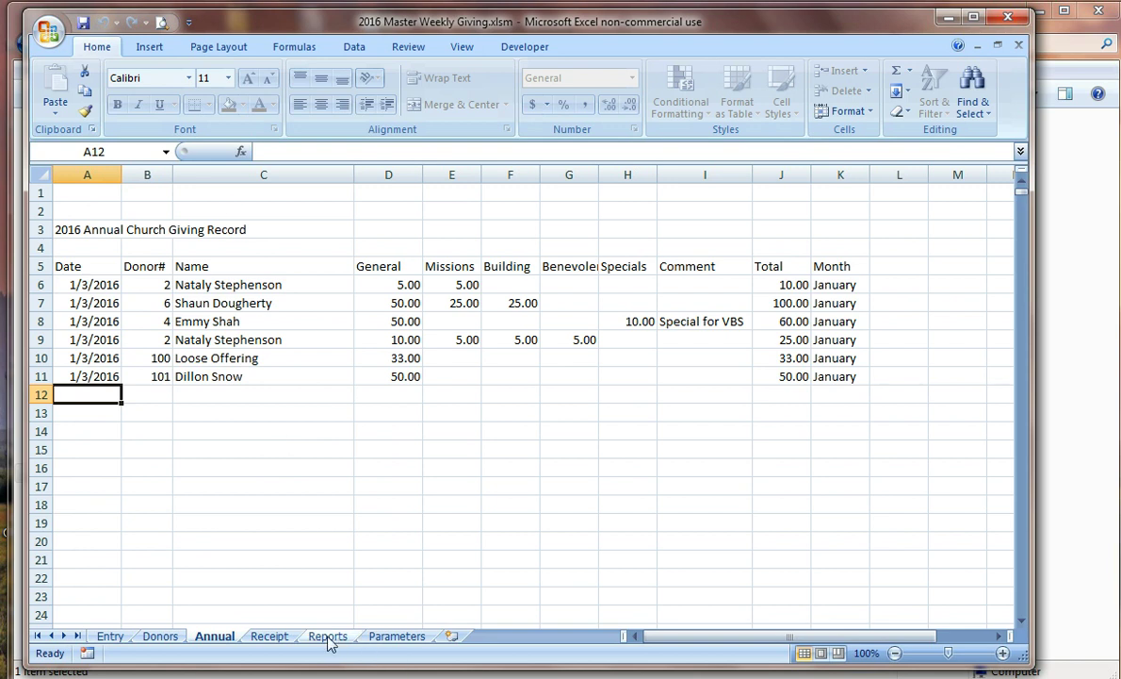
Step: Enter a donor number in Receipt cell B8 to show that donor's 35.00 January giving, then open the macro menu
click(269, 637)
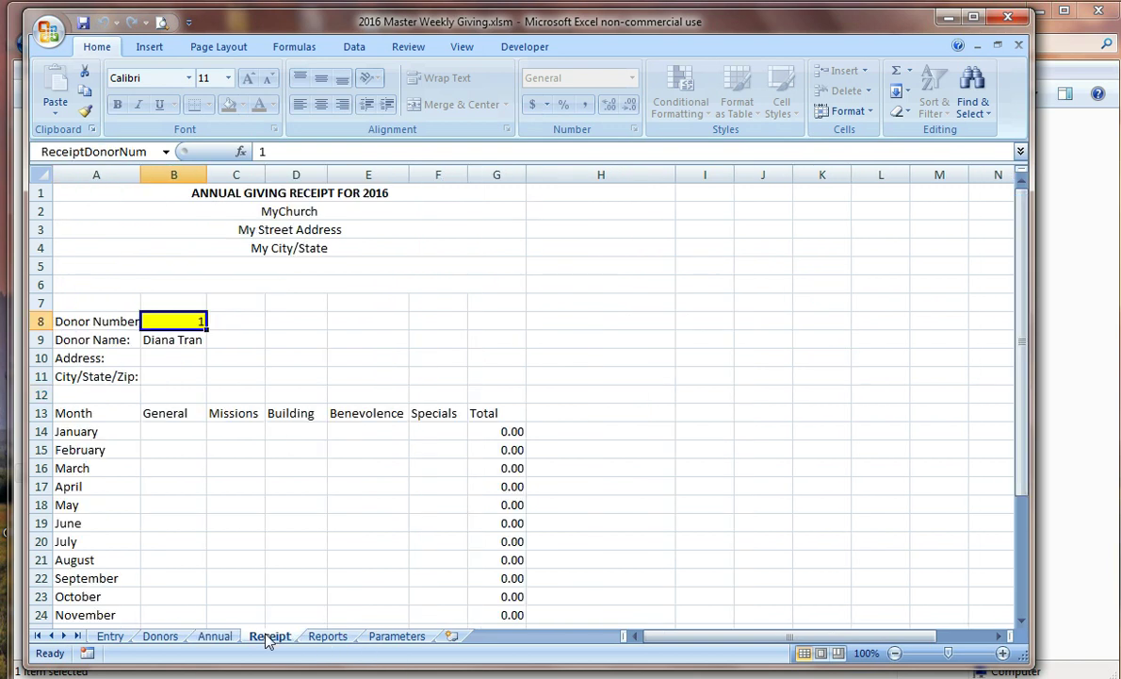
scroll(288, 509, down, 1)
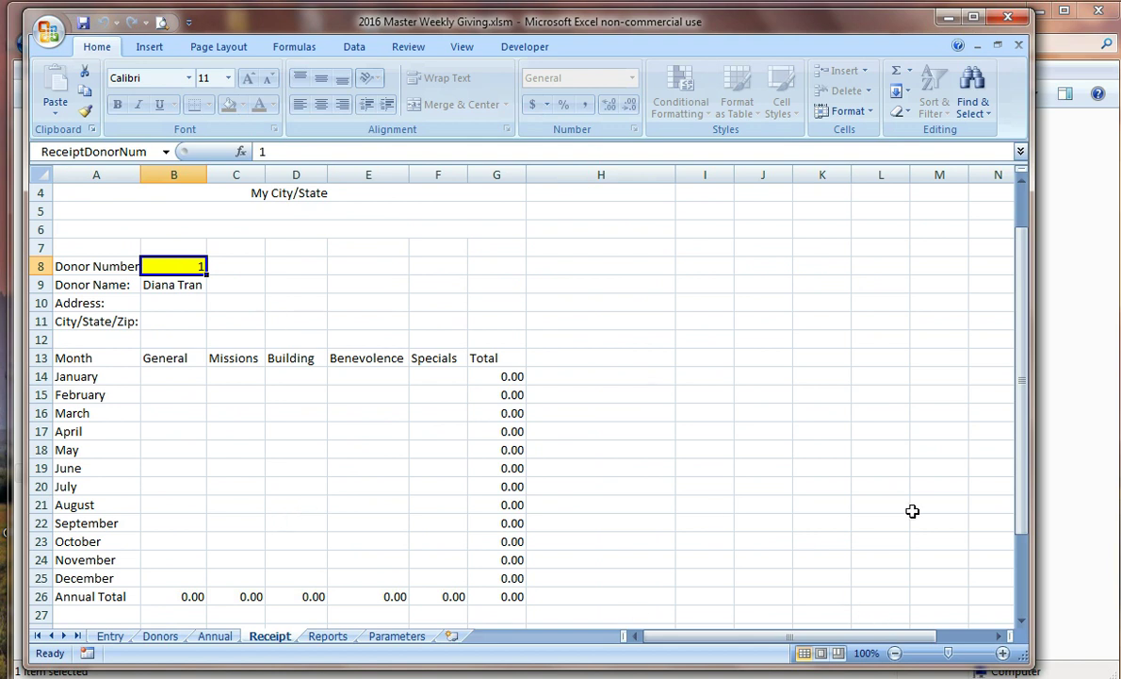
text(2)
key(Return)
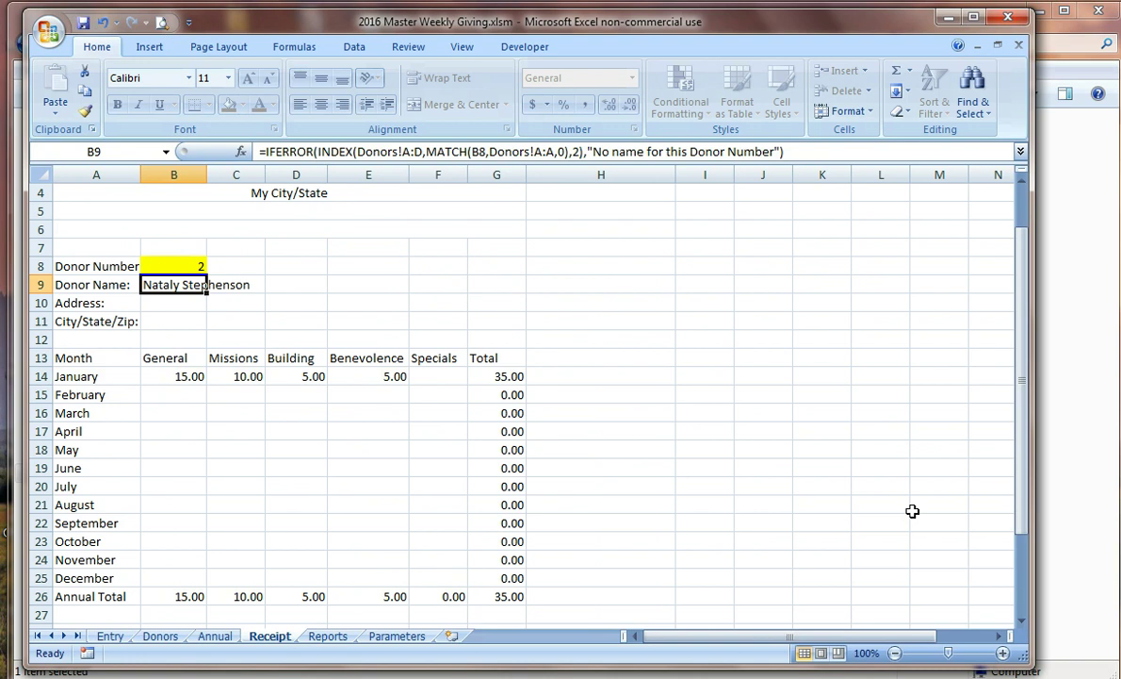
click(151, 264)
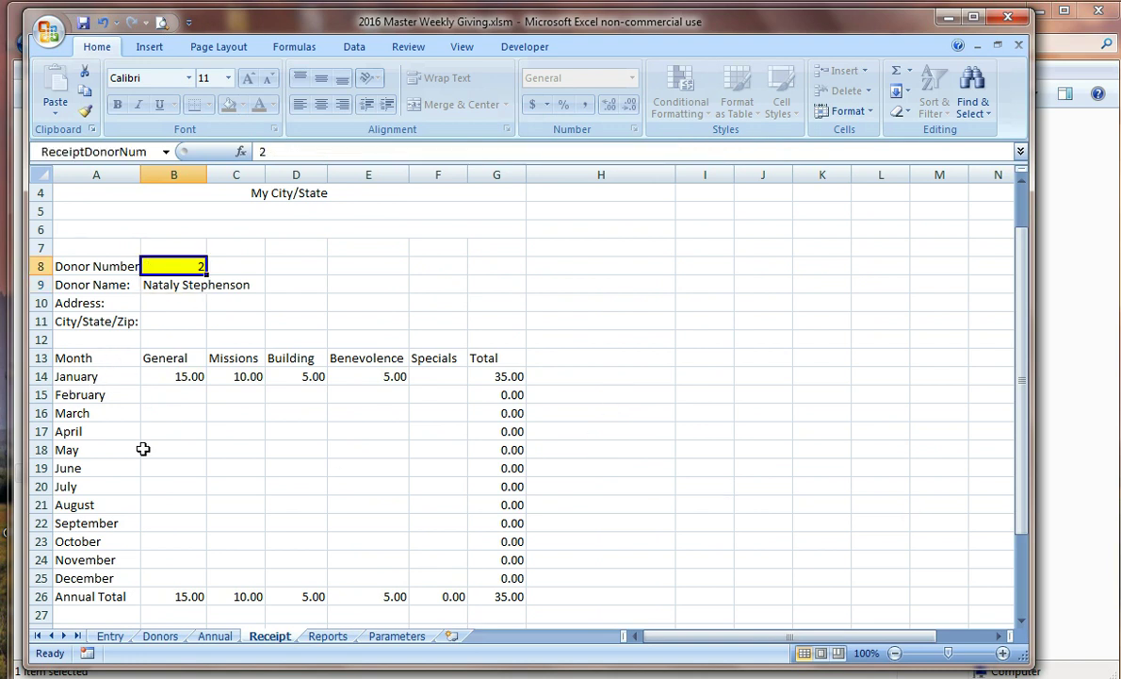
scroll(846, 530, down, 4)
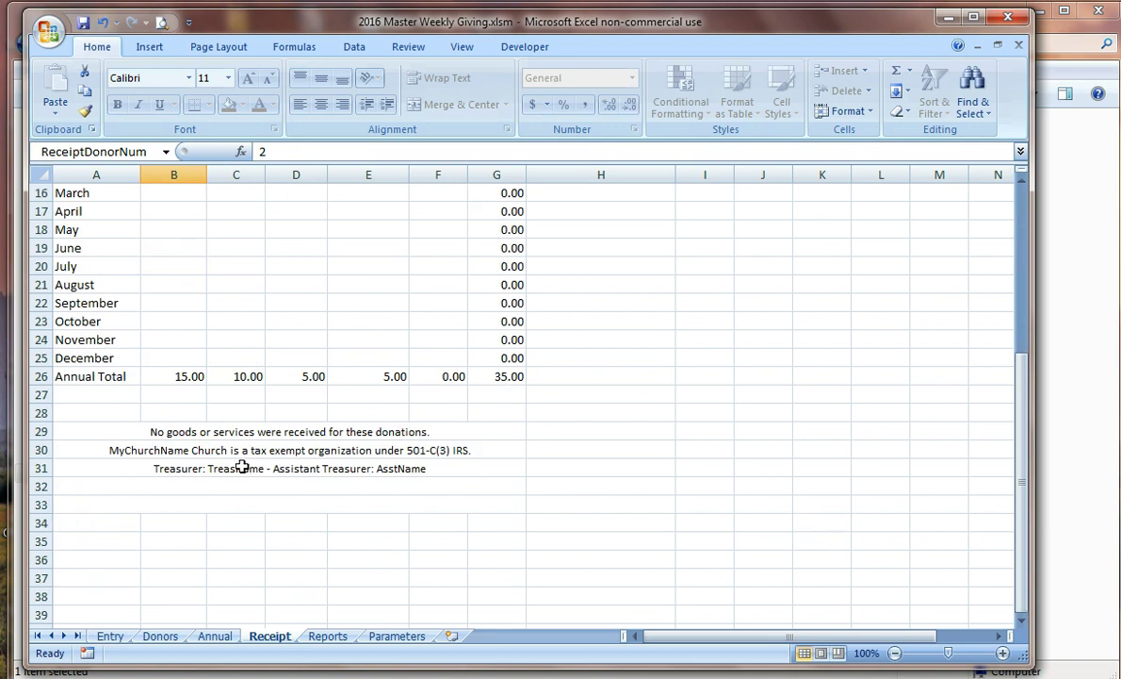
scroll(242, 466, up, 3)
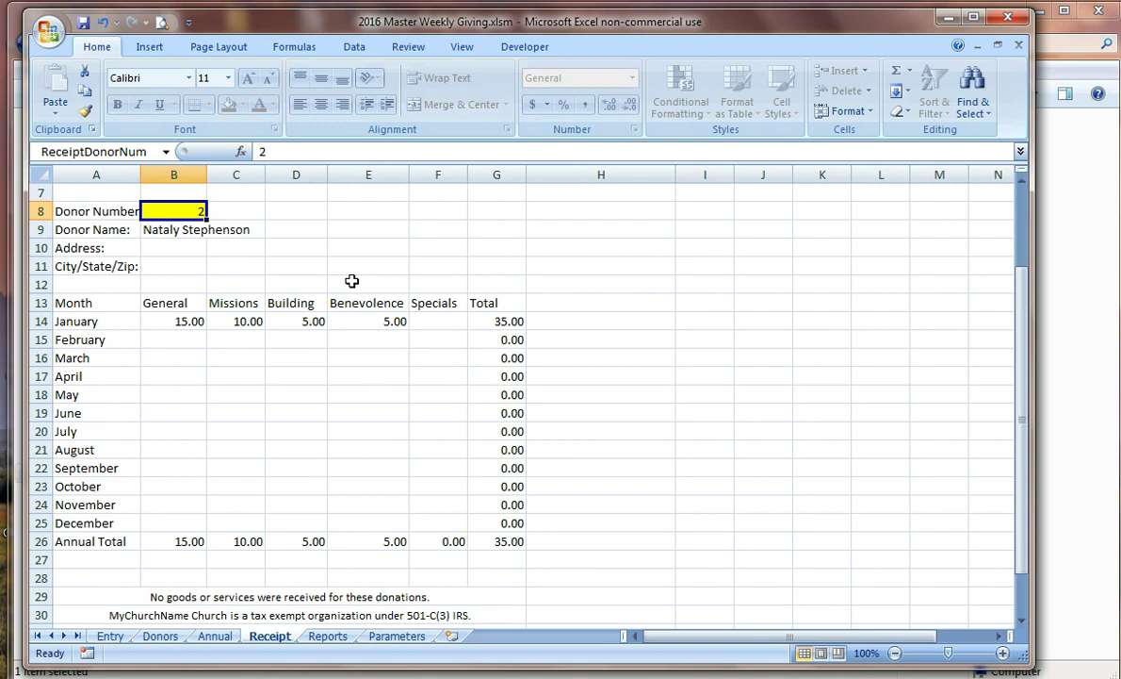
key(ctrl+m)
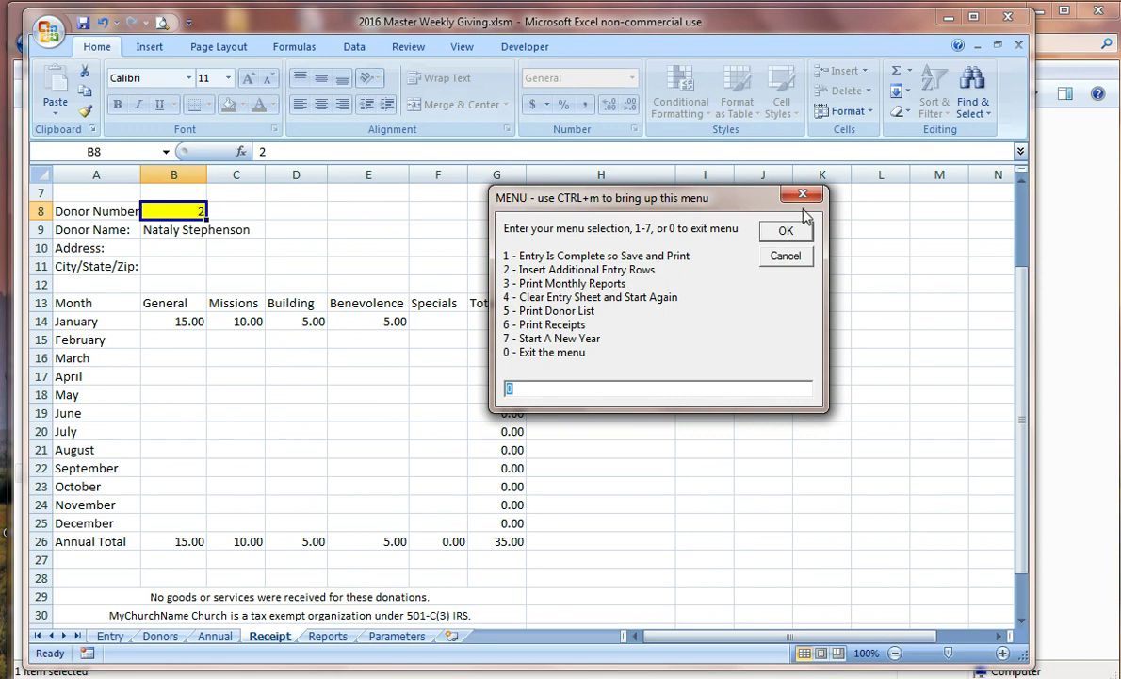
Step: Cancel the macro menu, leaving the donor's 35.00 annual receipt displayed
click(796, 258)
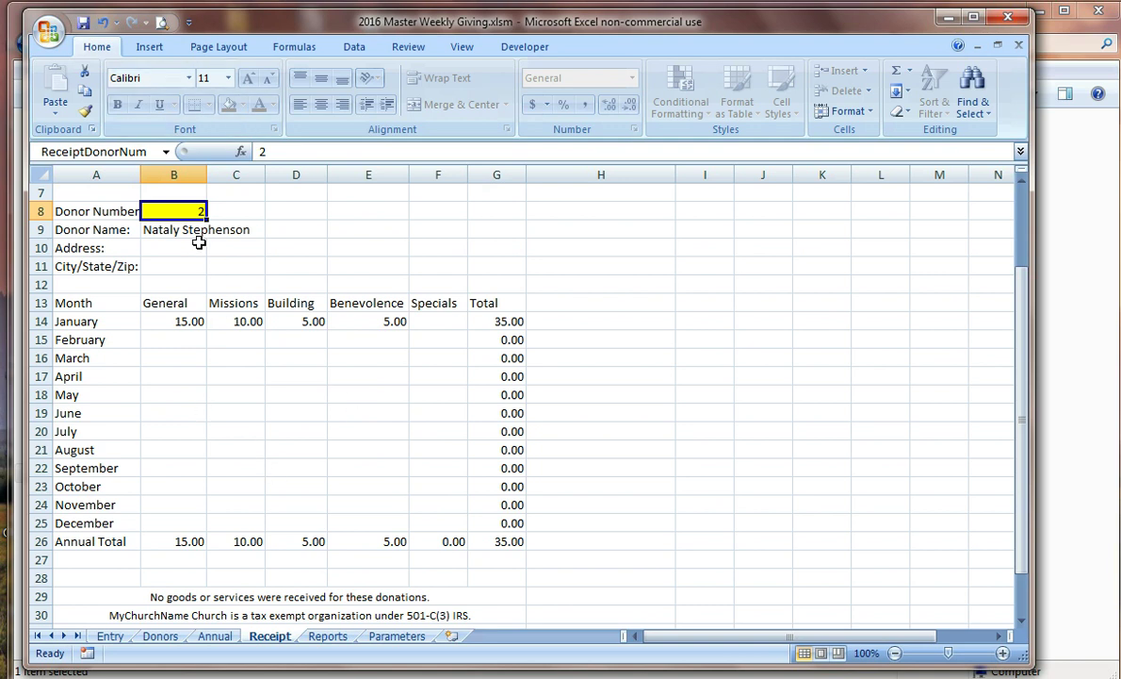
Step: Set the Receipt's Donor Number B8 to 1, then return to the blank Entry sheet
text(1)
key(Return)
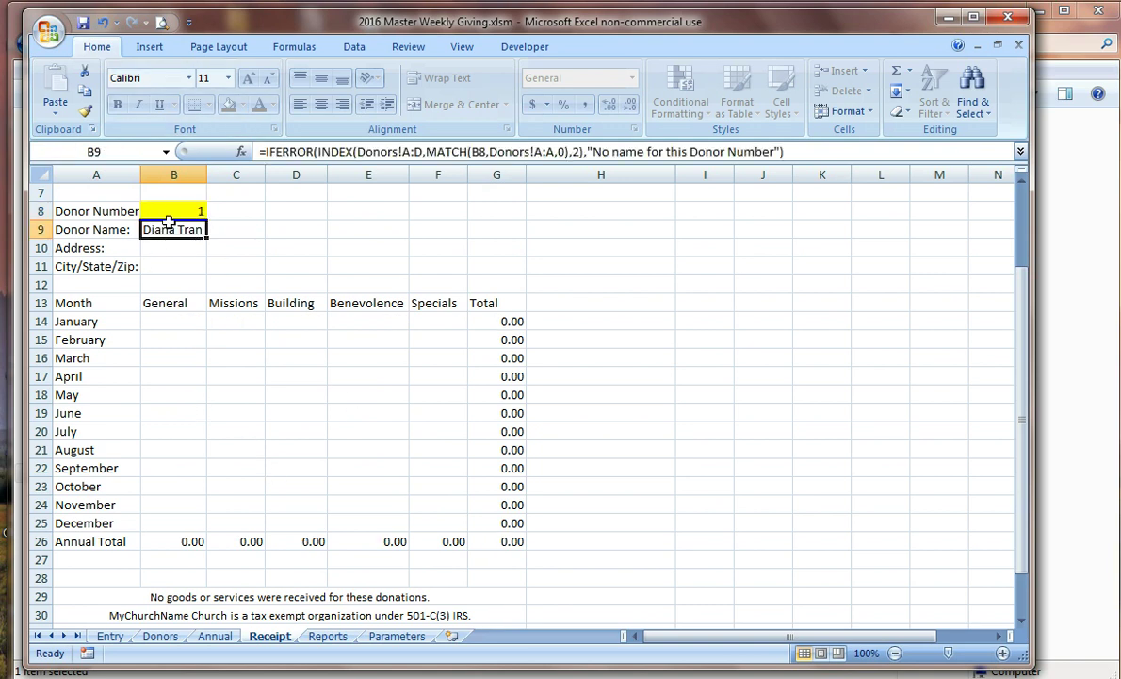
click(157, 209)
click(110, 636)
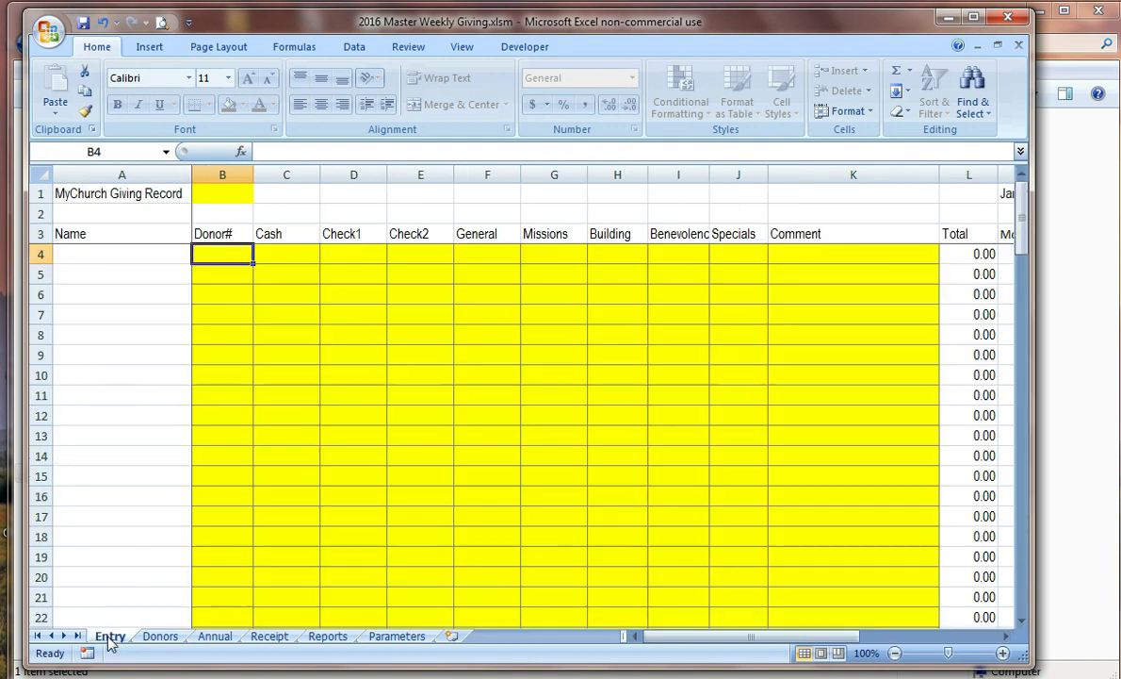